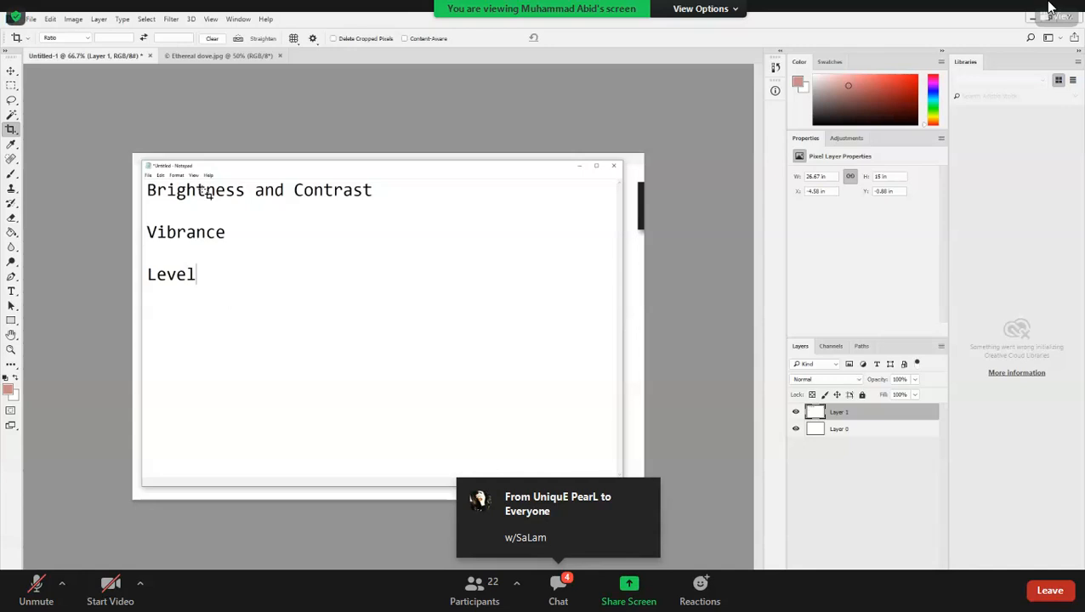
Choose File > Open to start opening an image in Photoshop
{"action": "left_click", "coordinate": [28, 19]}
{"action": "left_click", "coordinate": [41, 47]}
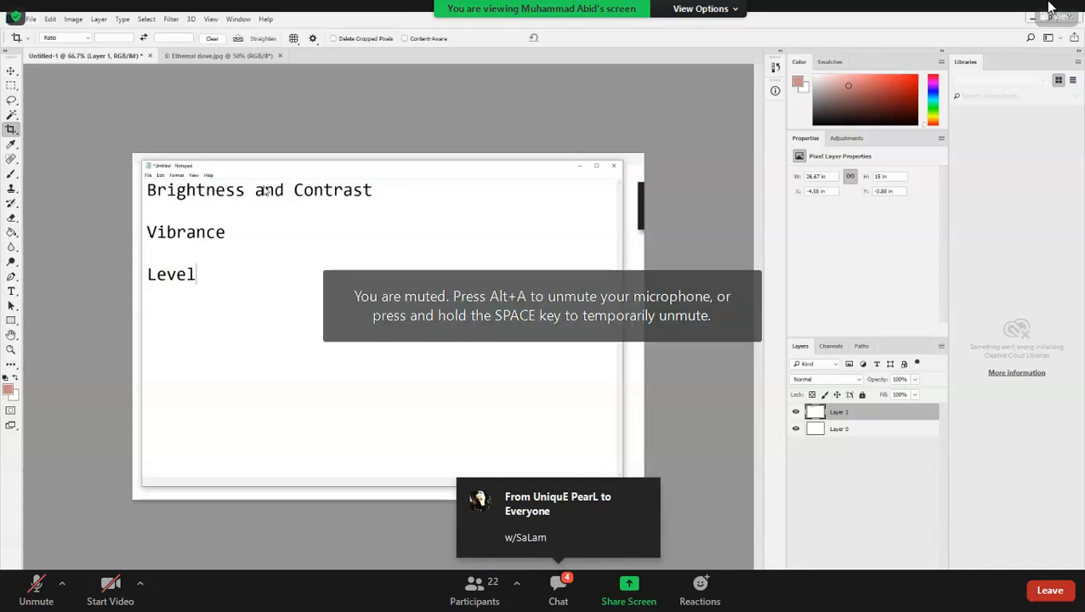
Select Ethereal dove.jpg in the Desktop folder and open it
{"action": "left_click", "coordinate": [327, 153]}
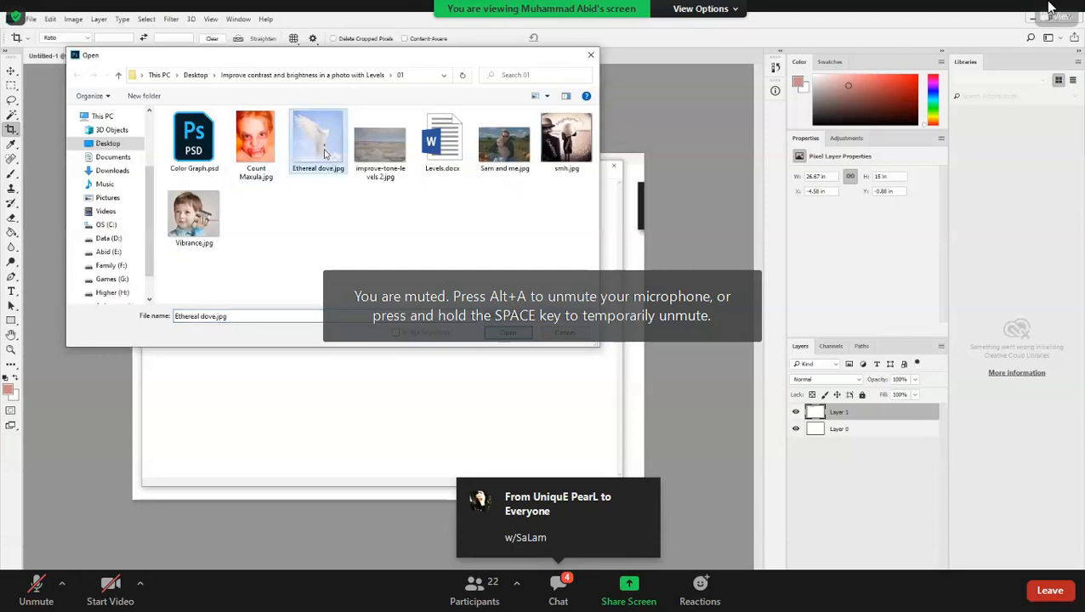
{"action": "double_click", "coordinate": [325, 152]}
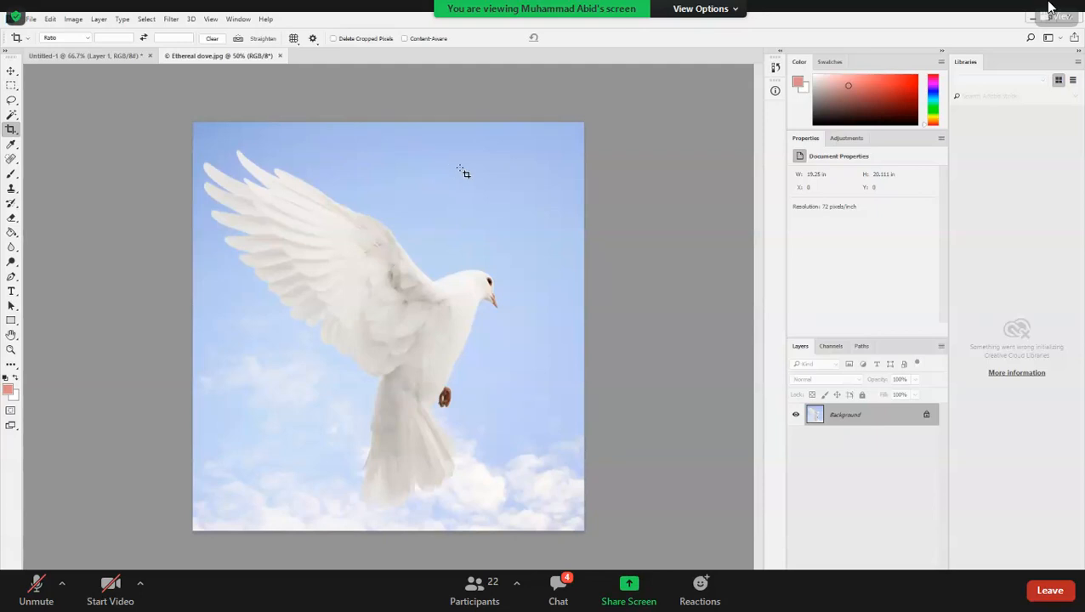
Open Image > Adjustments > Brightness/Contrast for the dove photo
{"action": "left_click", "coordinate": [74, 19]}
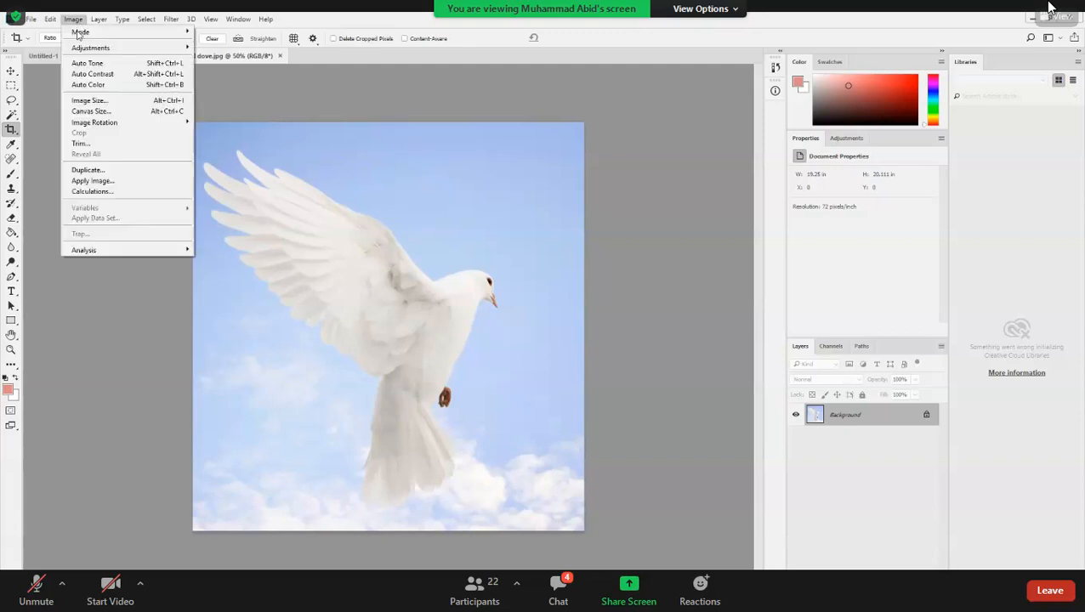
{"action": "mouse_move", "coordinate": [149, 49]}
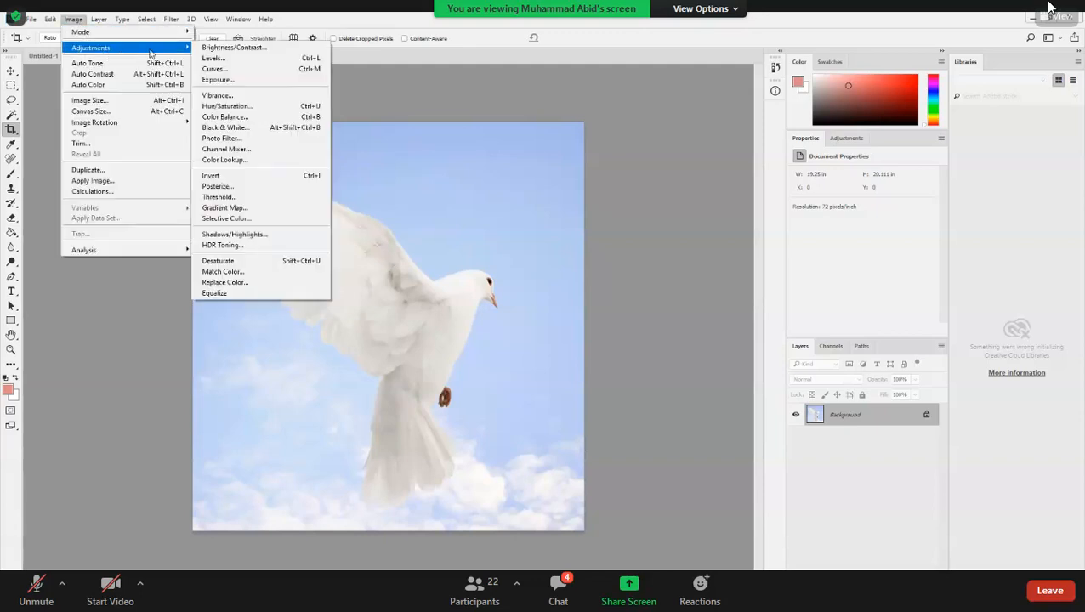
{"action": "left_click", "coordinate": [231, 49]}
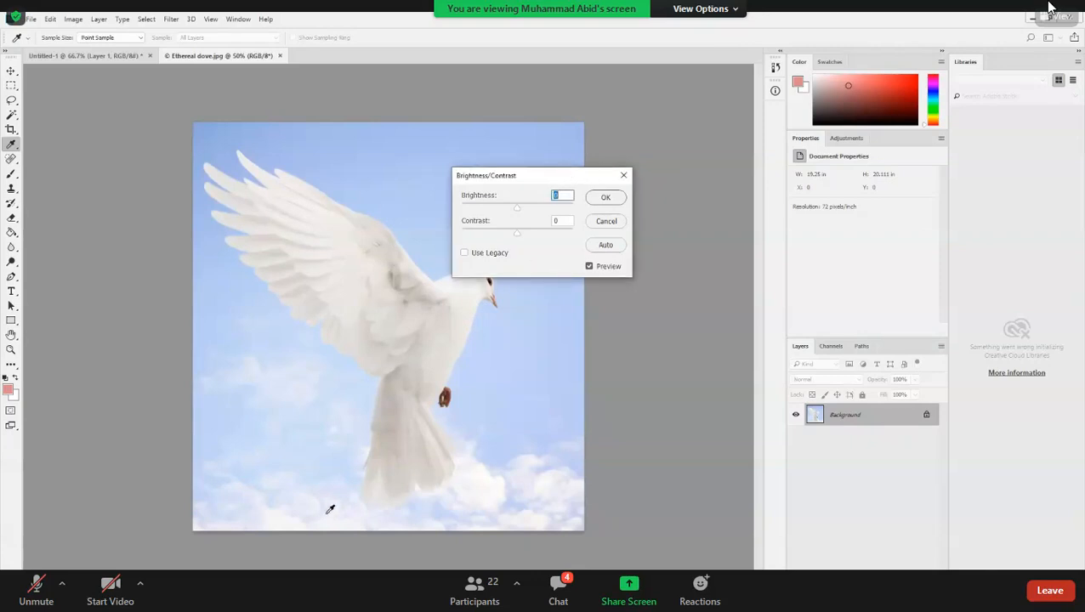
{"action": "left_click", "coordinate": [627, 600]}
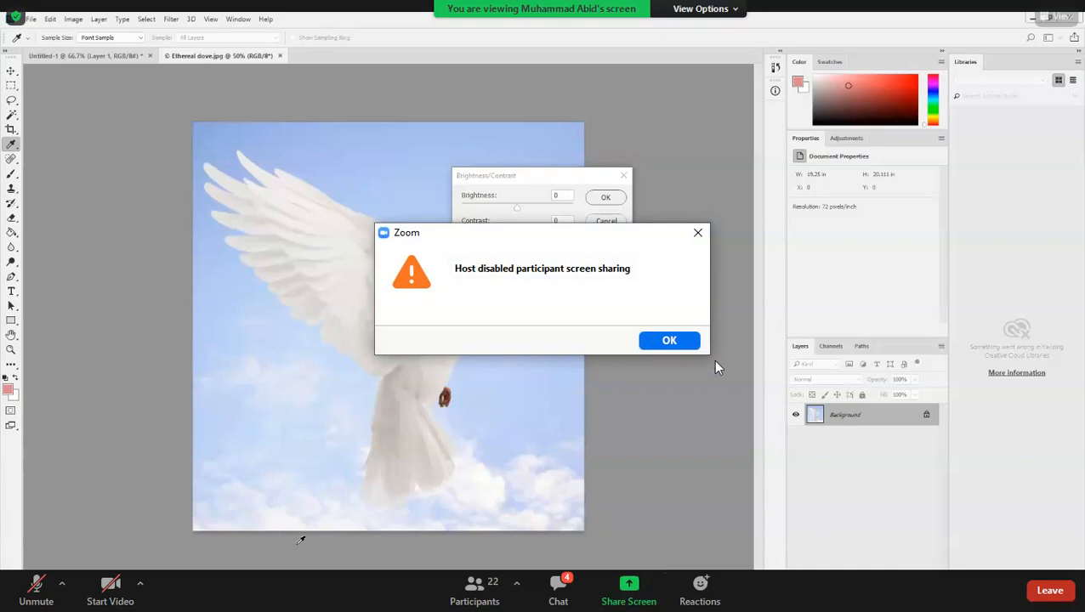
{"action": "left_click", "coordinate": [674, 346]}
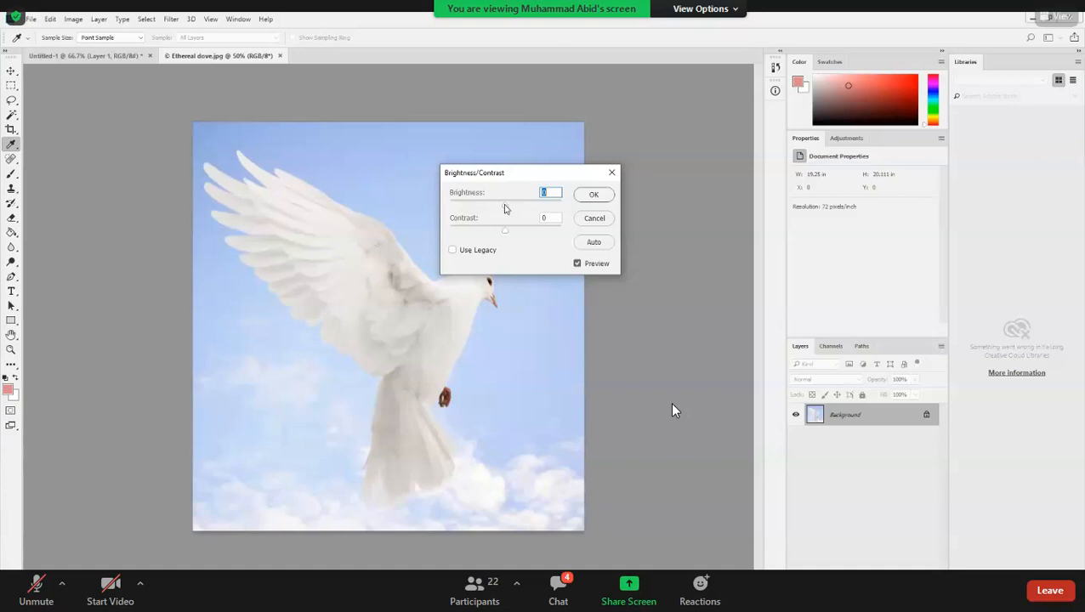
{"action": "mouse_move", "coordinate": [504, 205]}
{"action": "left_mouse_down"}
{"action": "mouse_move", "coordinate": [525, 206]}
{"action": "mouse_move", "coordinate": [505, 213]}
{"action": "left_mouse_up"}
{"action": "left_click_drag", "start_coordinate": [516, 174], "coordinate": [519, 174]}
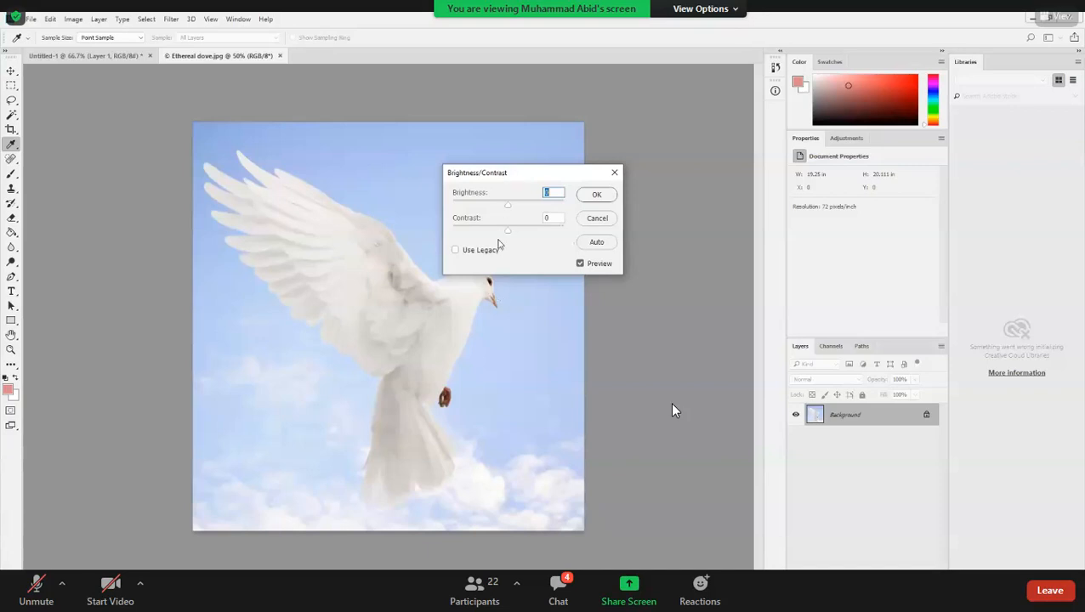
{"action": "left_click_drag", "start_coordinate": [516, 173], "coordinate": [535, 168]}
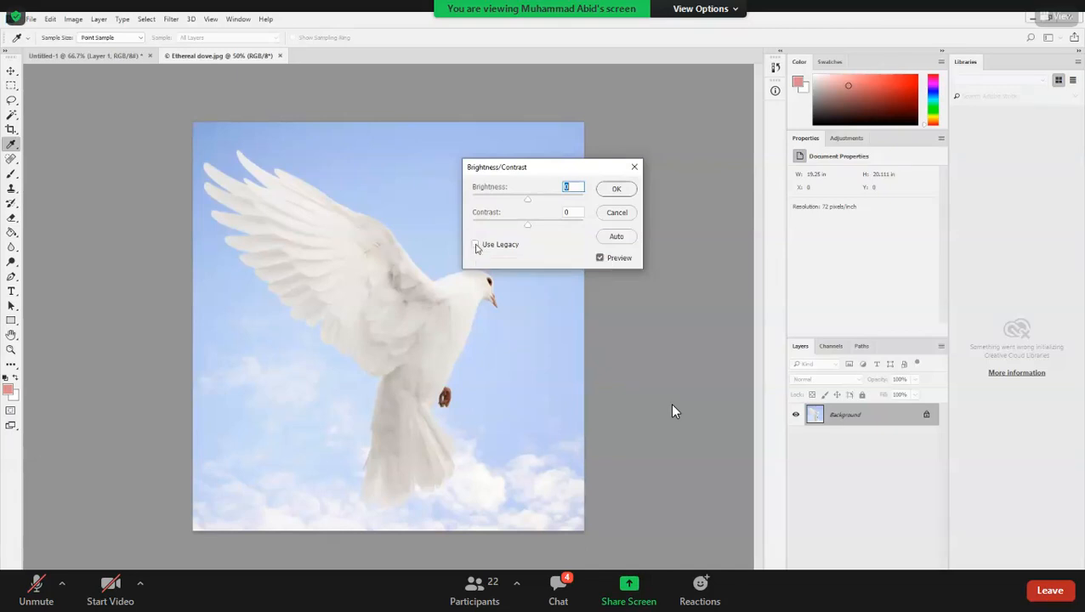
{"action": "left_click", "coordinate": [476, 245]}
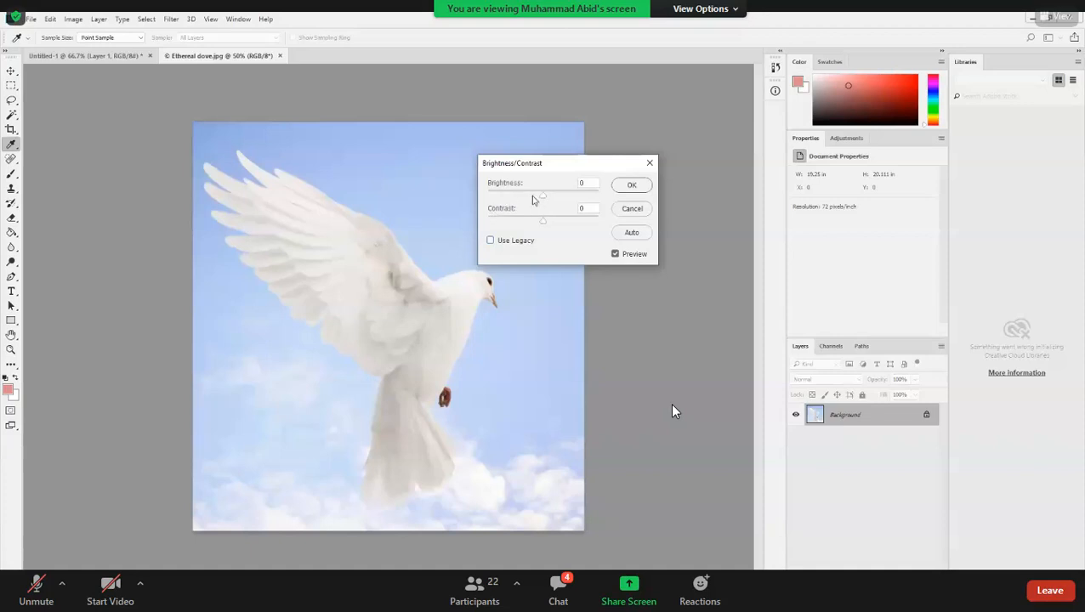
Darken the dove photo to Brightness -30, toggling Preview to compare with the original
{"action": "left_click_drag", "start_coordinate": [540, 200], "coordinate": [523, 200]}
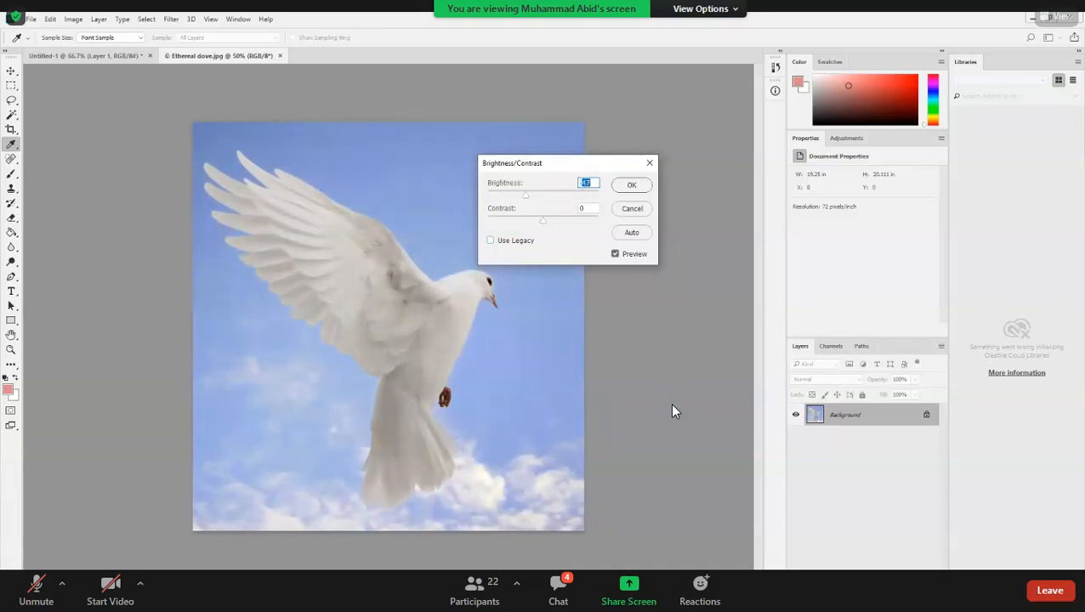
{"action": "type", "text": "-30"}
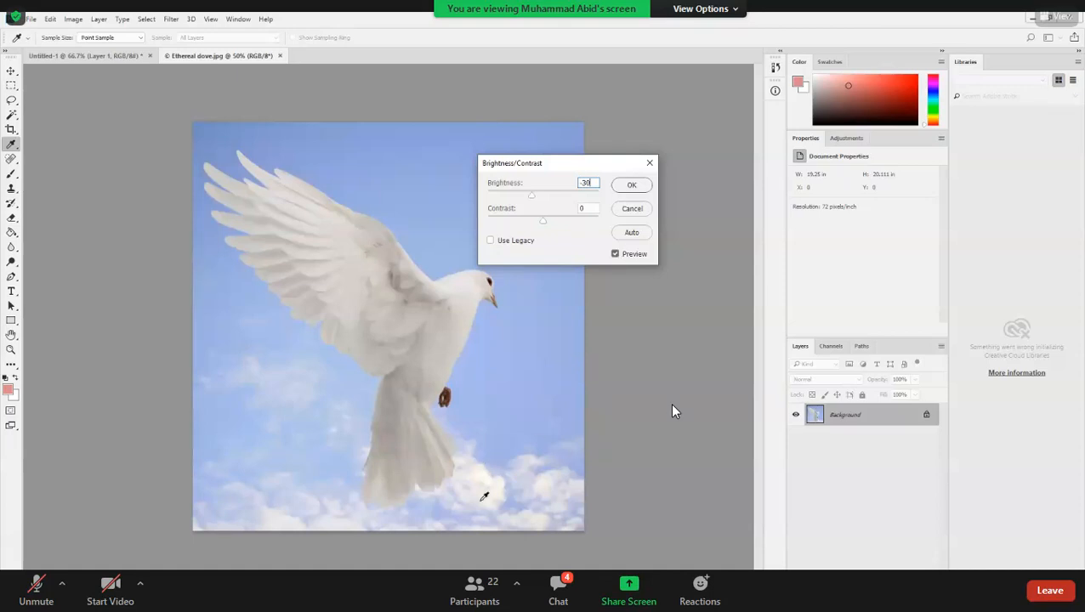
{"action": "left_click", "coordinate": [616, 254]}
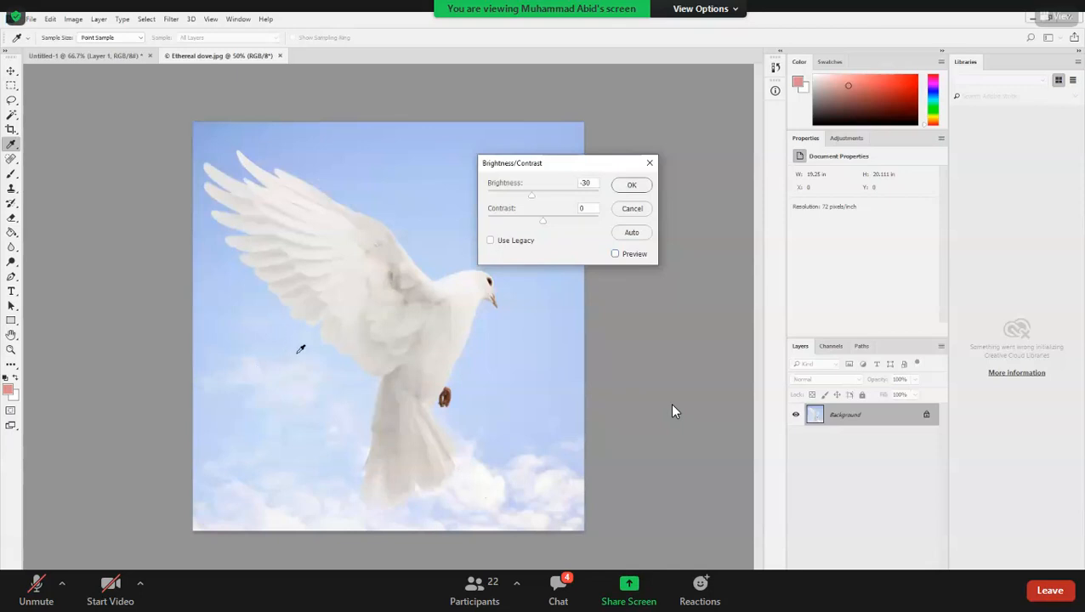
{"action": "left_click", "coordinate": [615, 254]}
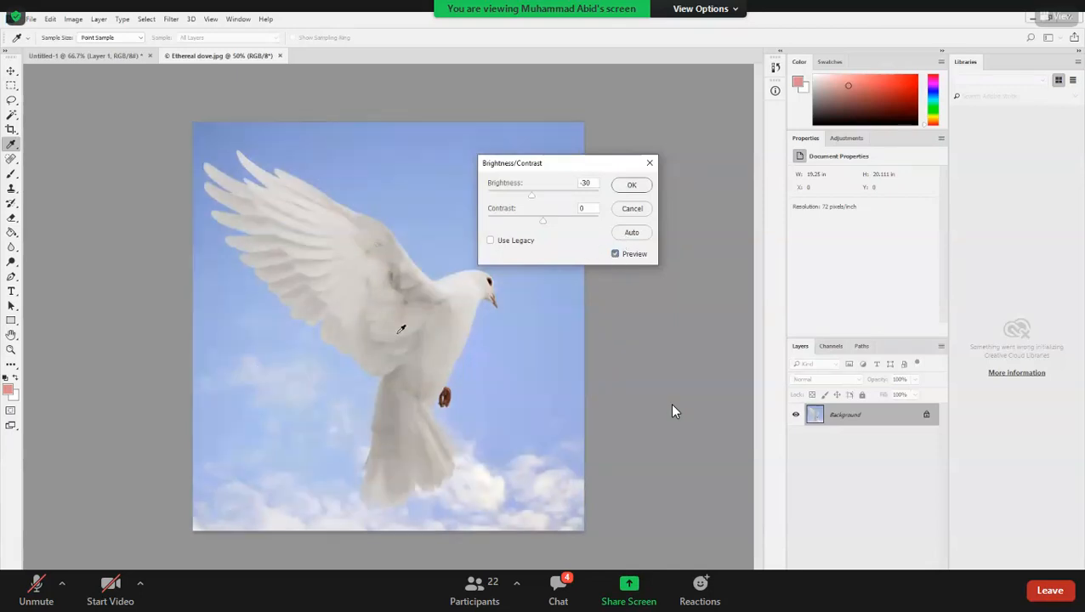
{"action": "left_click", "coordinate": [617, 255]}
Re-enable Preview, enter Brightness -50 and Contrast 50, and confirm the adjustment
{"action": "left_click", "coordinate": [616, 254]}
{"action": "left_click_drag", "start_coordinate": [547, 225], "coordinate": [528, 197]}
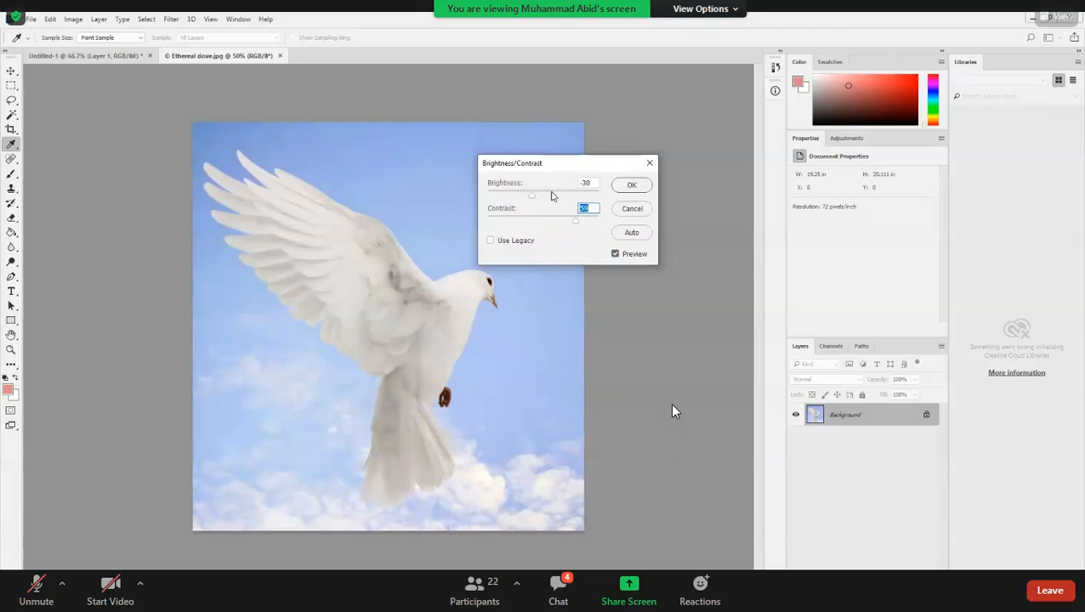
{"action": "type", "text": "-50"}
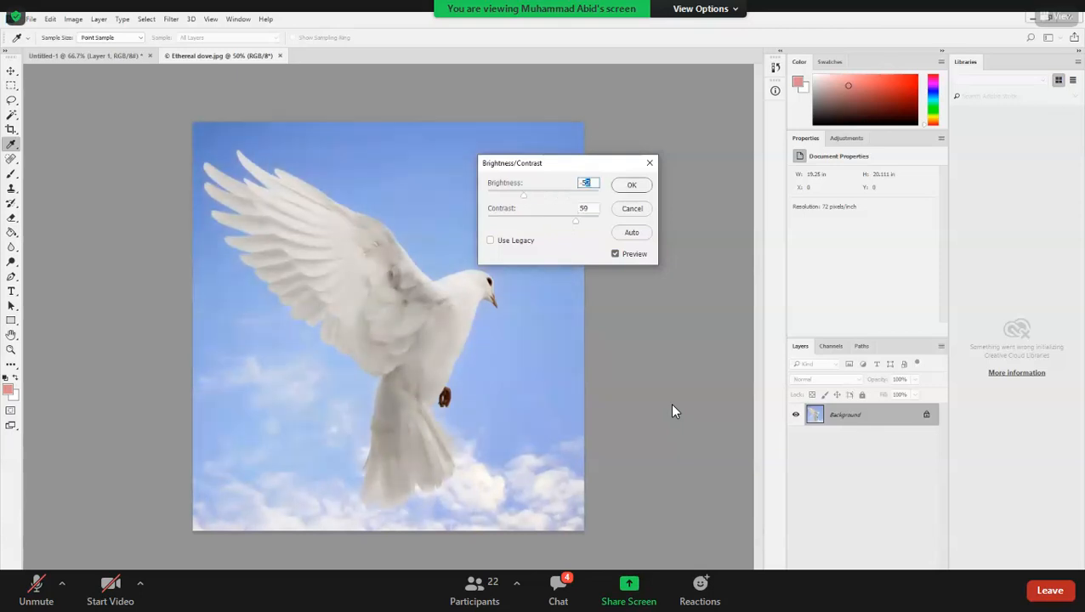
{"action": "left_click", "coordinate": [598, 207]}
{"action": "double_click", "coordinate": [599, 207]}
{"action": "type", "text": "50"}
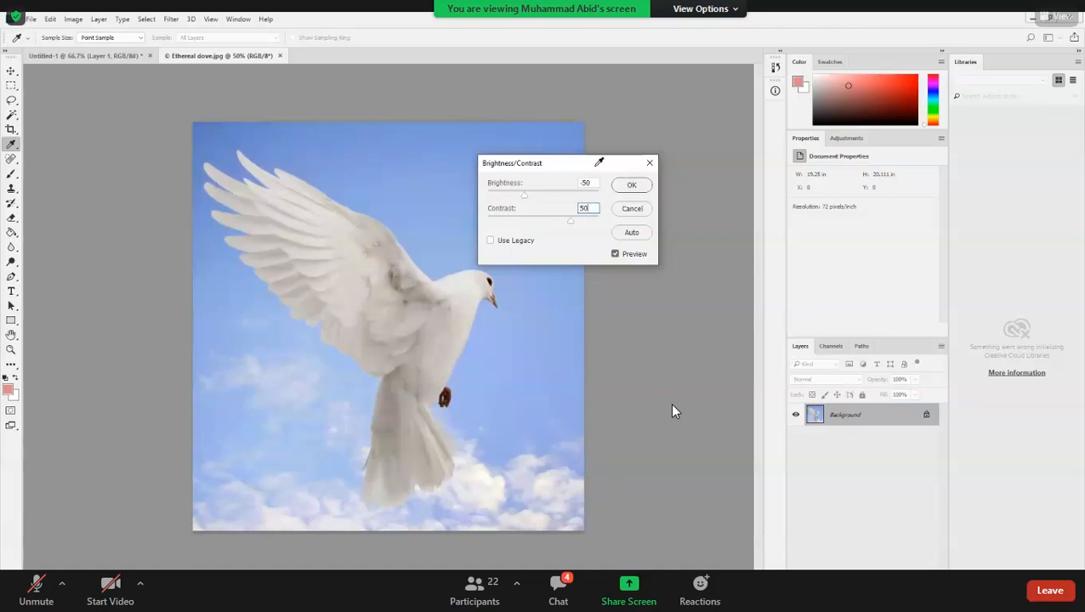
{"action": "key", "text": "Return"}
Cancel the accidental crop preview and start opening Vibrance.jpg via the File menu
{"action": "key", "text": "c"}
{"action": "left_click", "coordinate": [261, 287]}
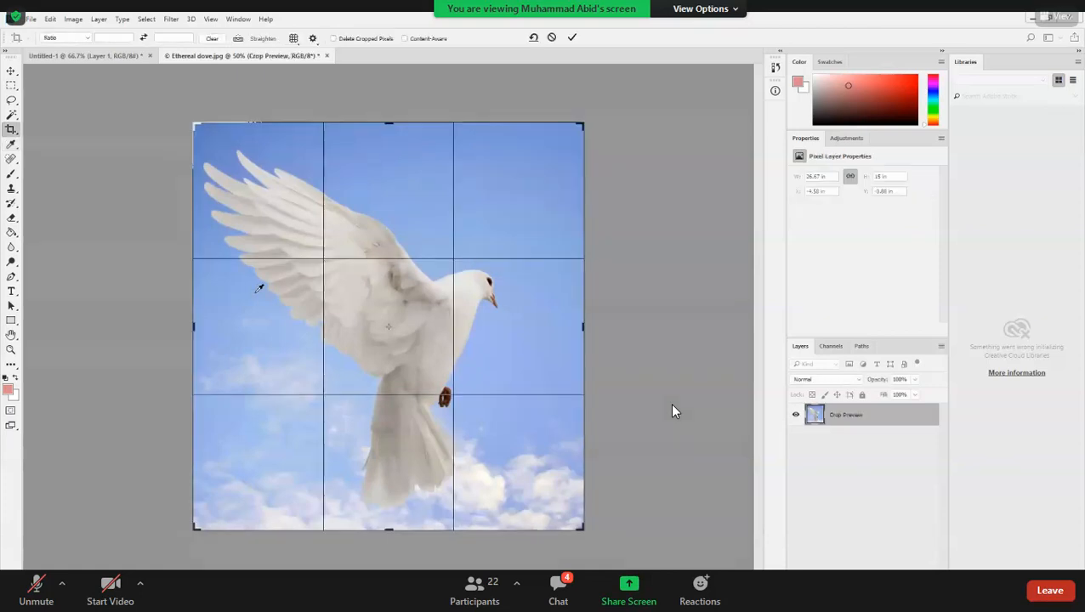
{"action": "left_click", "coordinate": [12, 86]}
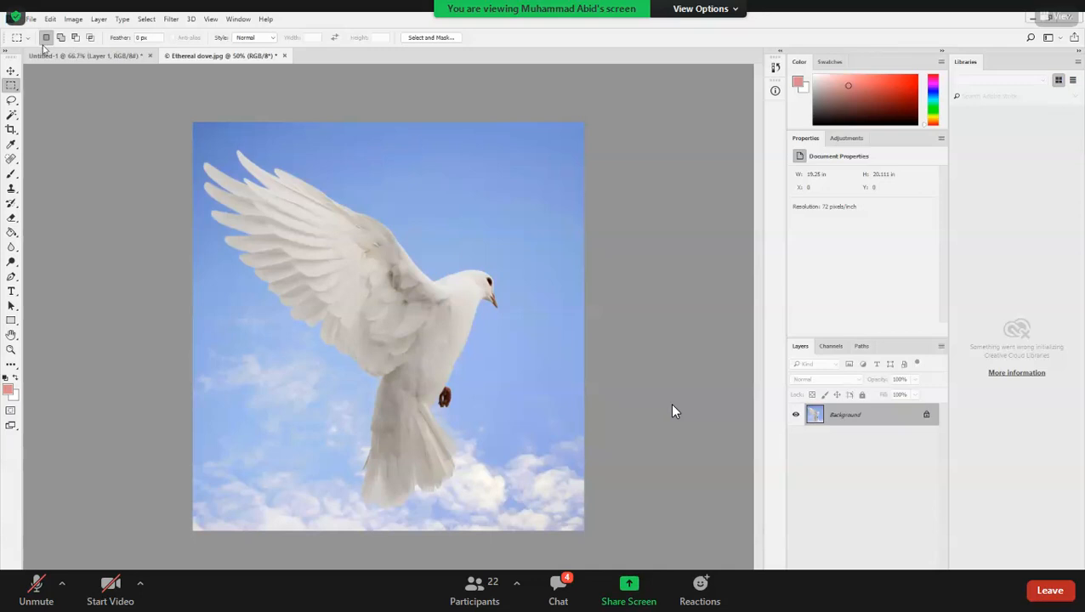
{"action": "key", "text": "alt+f"}
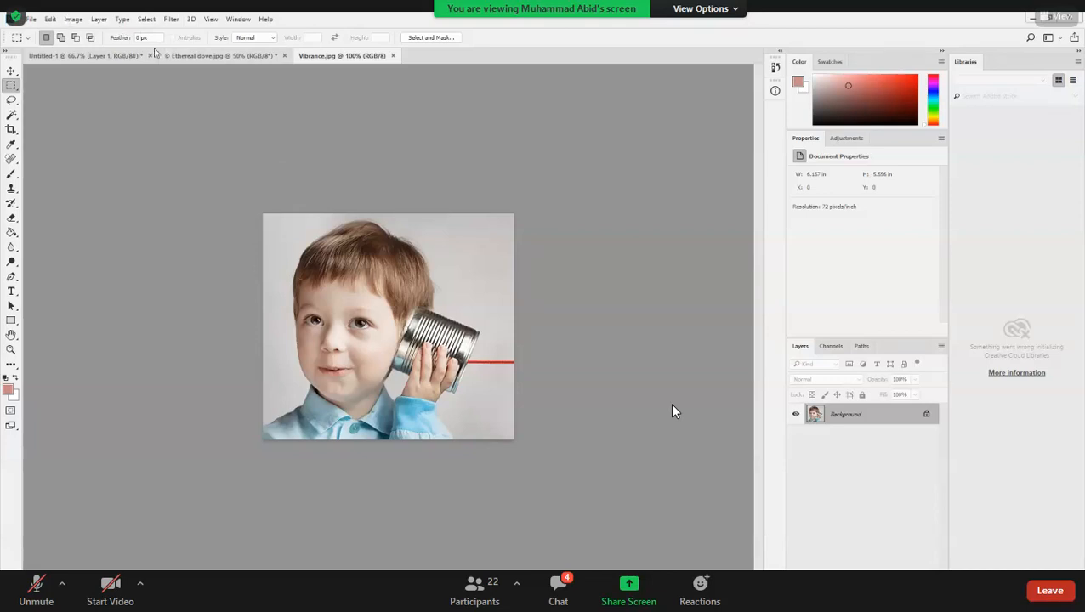
In Hue/Saturation, shift the hue toward magenta, reset it, then strongly raise Saturation
{"action": "key", "text": "alt+i"}
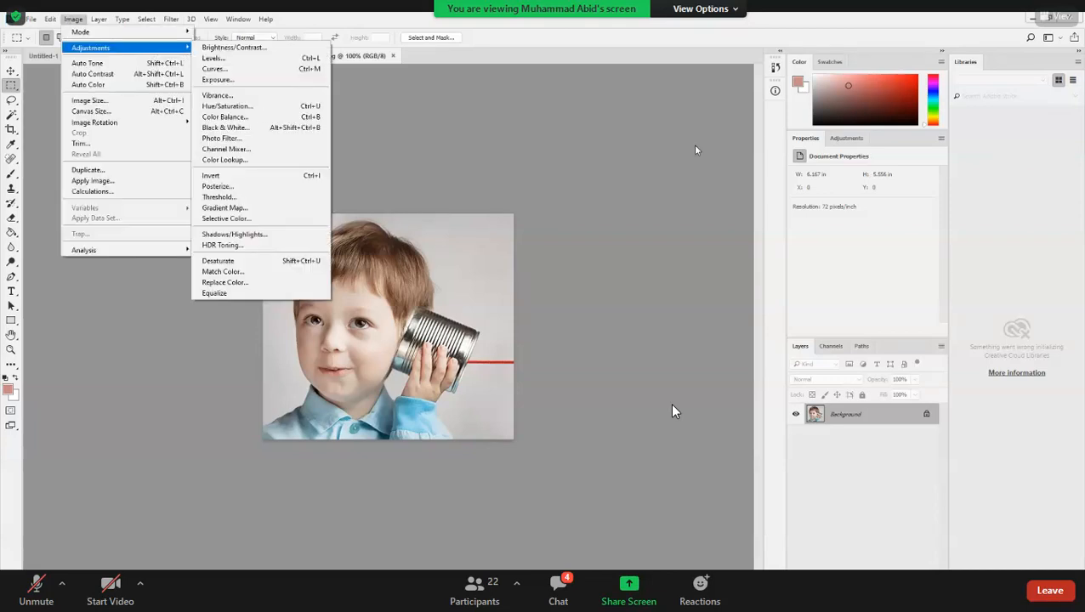
{"action": "left_click", "coordinate": [242, 104]}
{"action": "left_click_drag", "start_coordinate": [628, 122], "coordinate": [651, 99]}
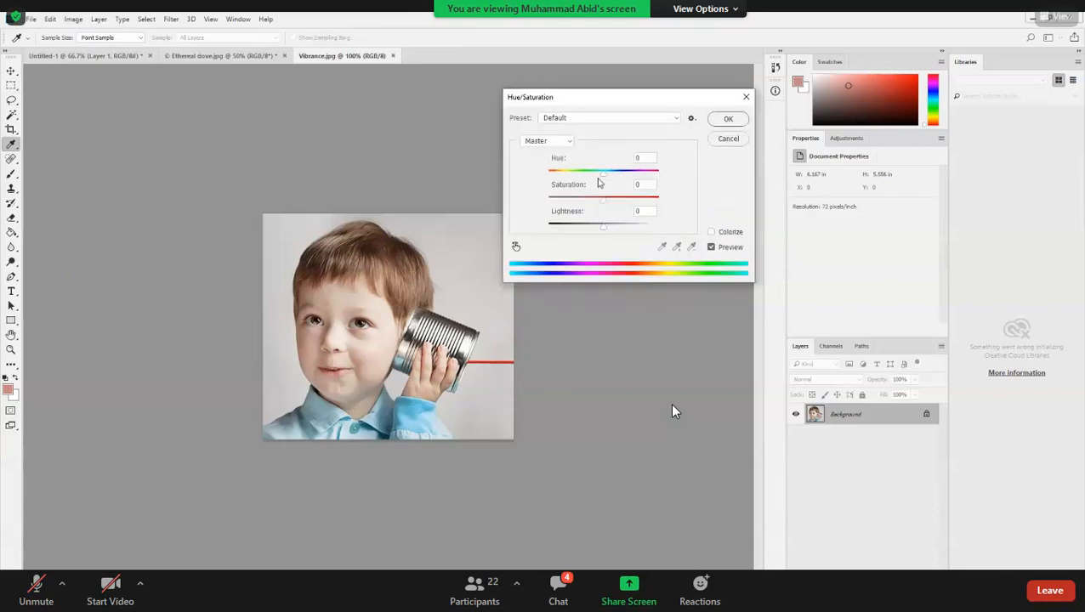
{"action": "left_click", "coordinate": [602, 175]}
{"action": "mouse_move", "coordinate": [602, 175]}
{"action": "left_mouse_down"}
{"action": "mouse_move", "coordinate": [570, 174]}
{"action": "mouse_move", "coordinate": [606, 174]}
{"action": "left_mouse_up"}
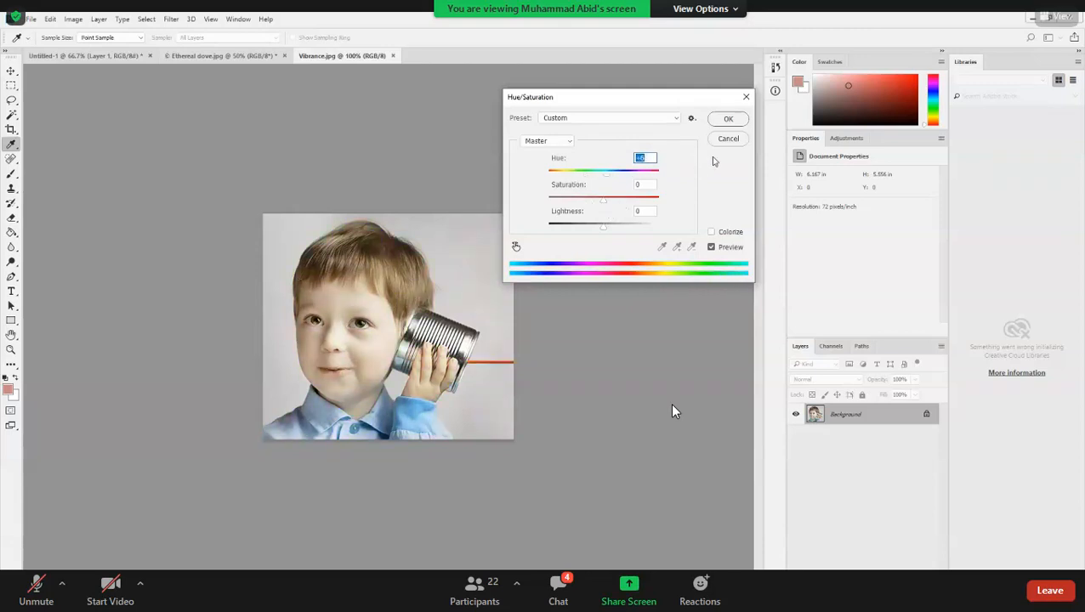
{"action": "left_click", "coordinate": [728, 139], "text": "alt"}
{"action": "left_click_drag", "start_coordinate": [607, 204], "coordinate": [639, 206]}
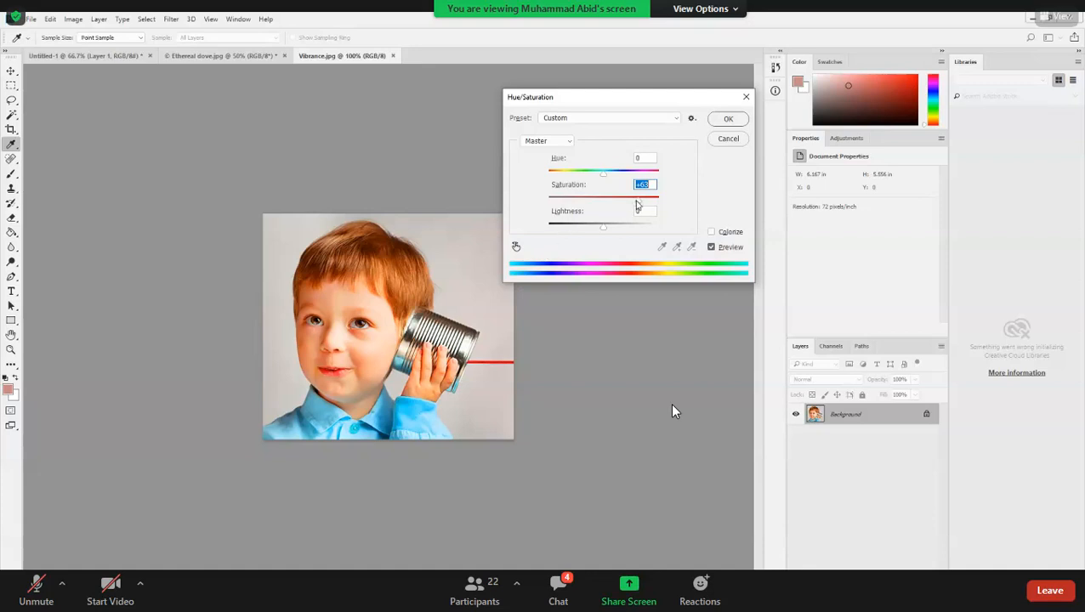
Lower the Hue/Saturation saturation to about +35
{"action": "left_click", "coordinate": [624, 203]}
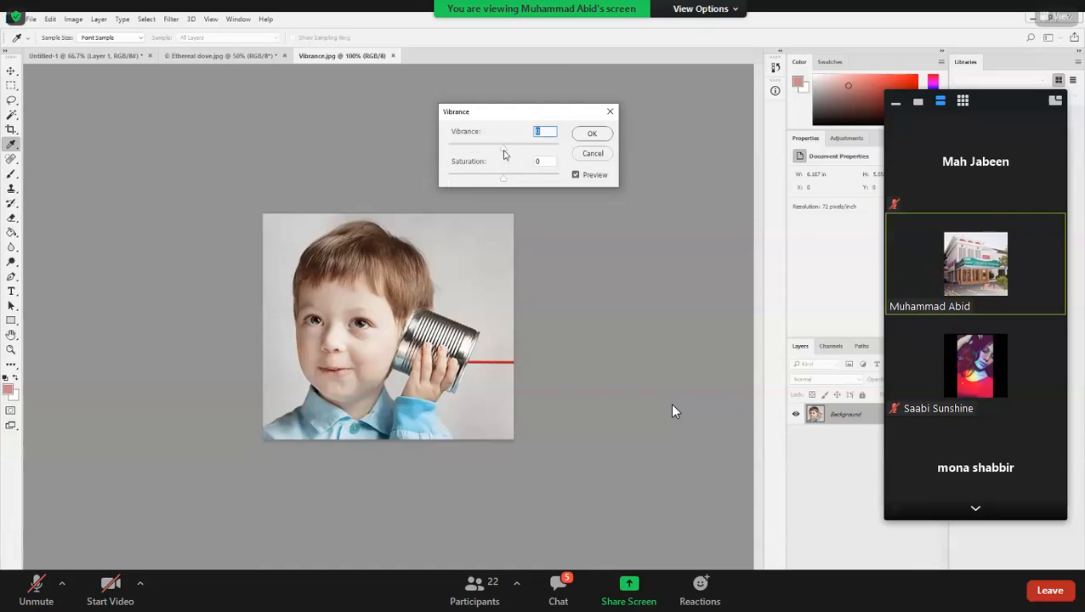
Push the boy photo's Vibrance to +100 and turn Preview off to compare
{"action": "left_click_drag", "start_coordinate": [505, 114], "coordinate": [499, 113]}
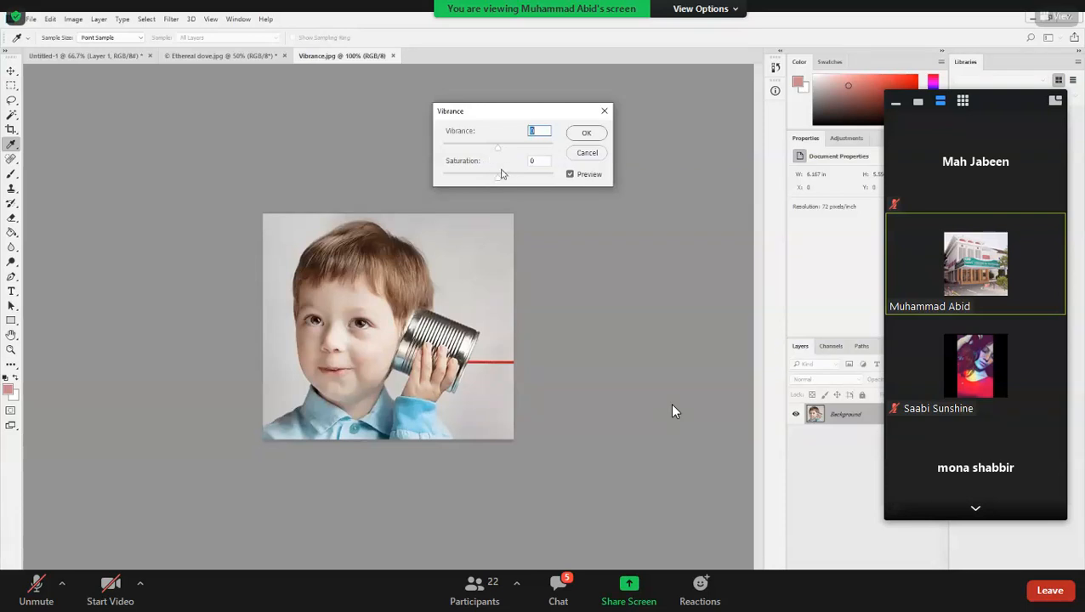
{"action": "left_click_drag", "start_coordinate": [499, 149], "coordinate": [529, 149]}
{"action": "left_click_drag", "start_coordinate": [529, 150], "coordinate": [554, 148]}
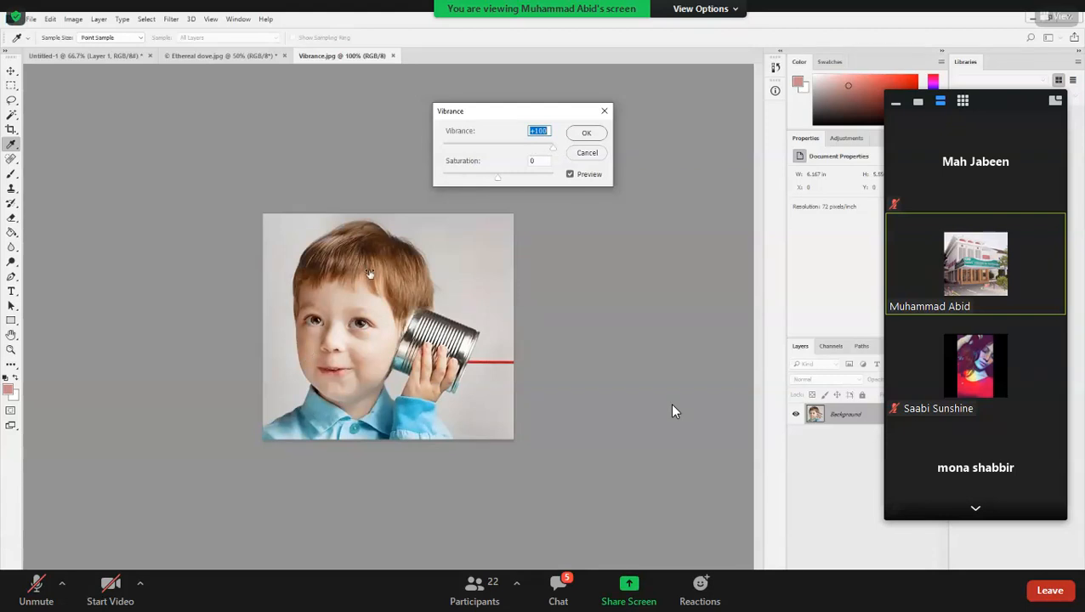
{"action": "key", "text": "p"}
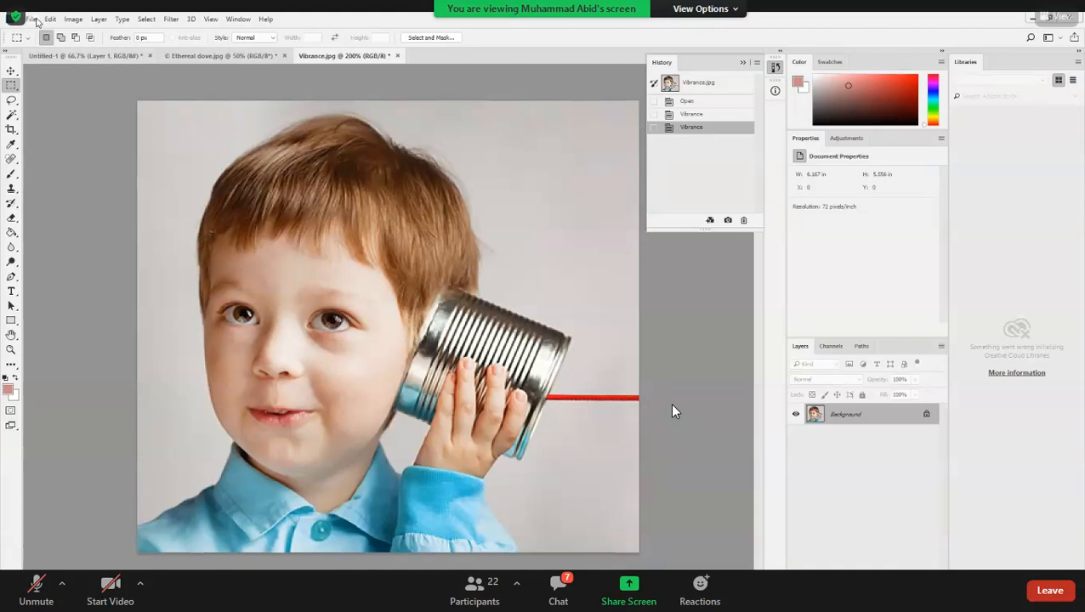
Open smh.jpg through File > Open
{"action": "key", "text": "alt+f"}
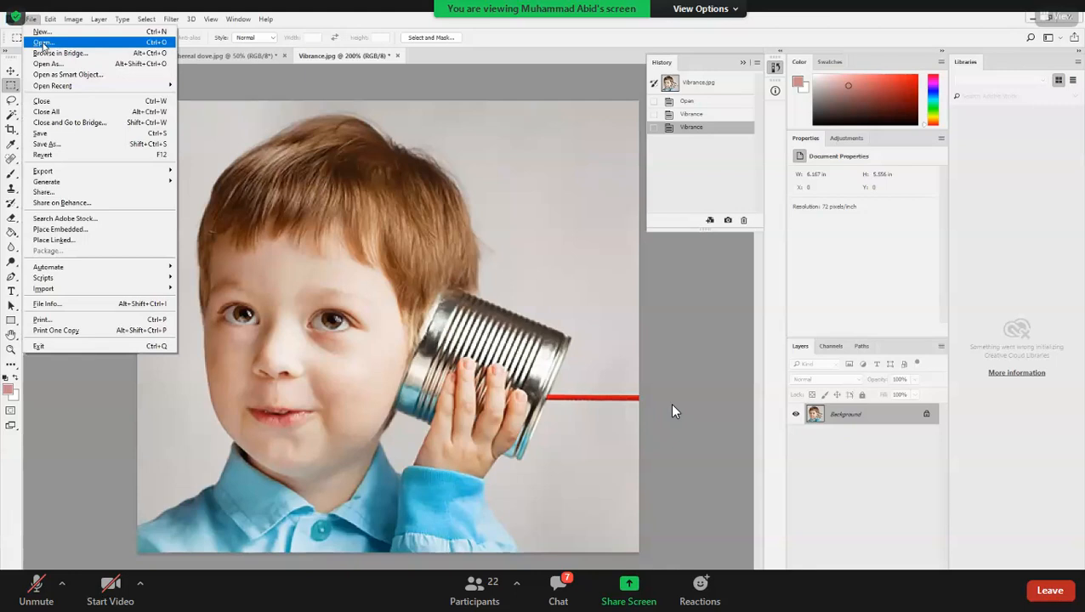
{"action": "left_click", "coordinate": [91, 47]}
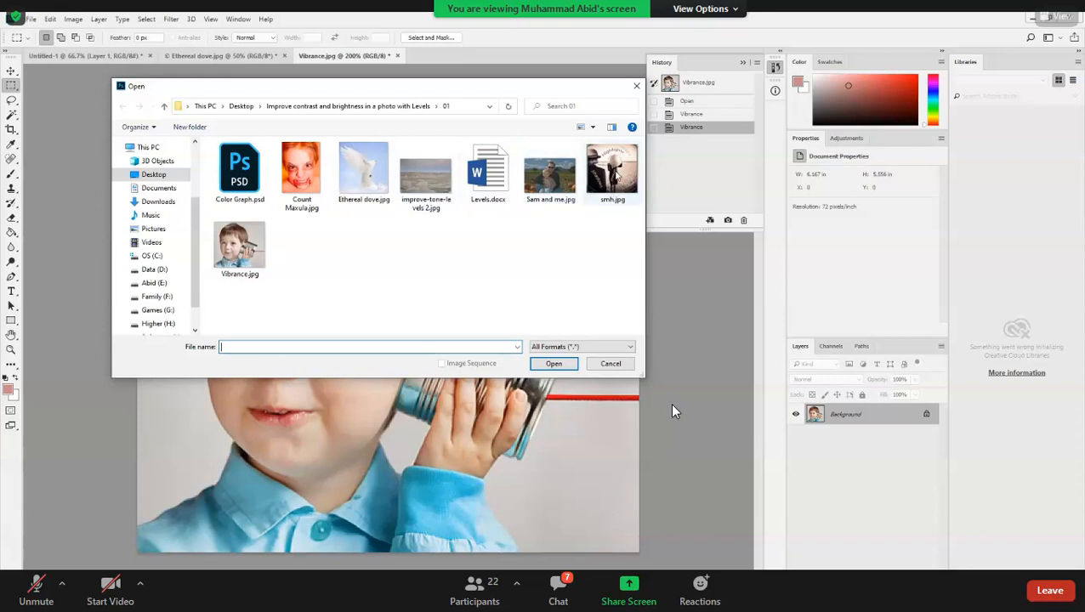
{"action": "double_click", "coordinate": [611, 170]}
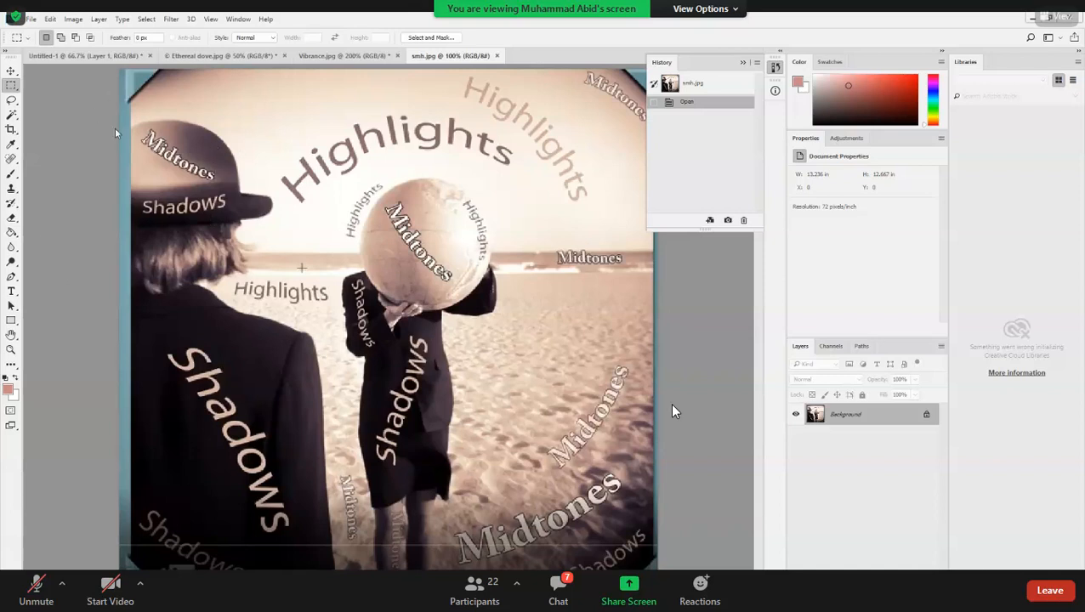
Open the Color Graph.psd colour wheel file through File > Open
{"action": "left_click", "coordinate": [31, 19]}
{"action": "left_click", "coordinate": [42, 42]}
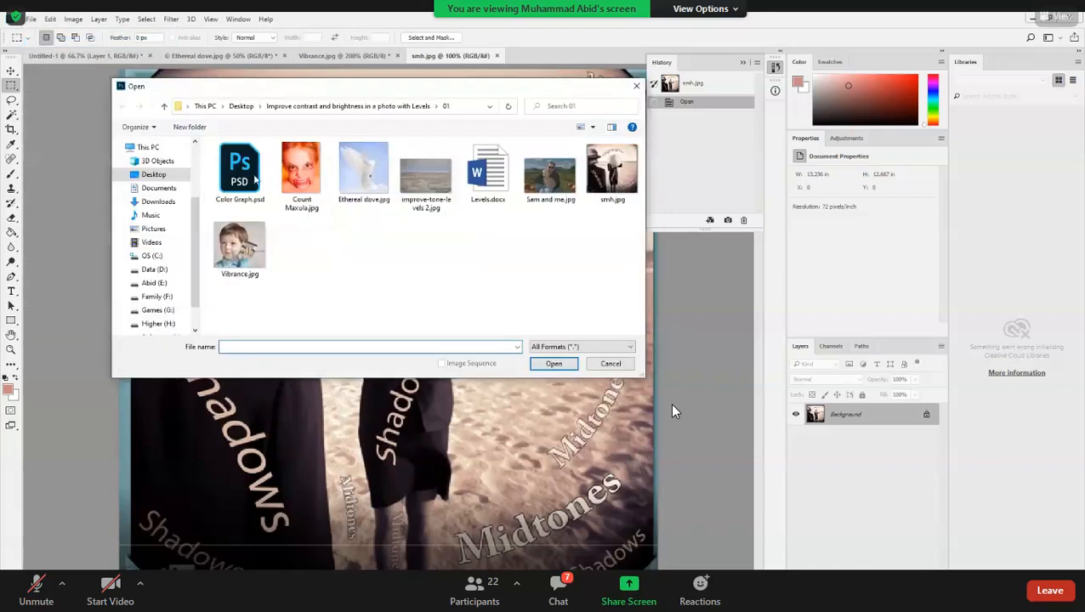
{"action": "double_click", "coordinate": [269, 199]}
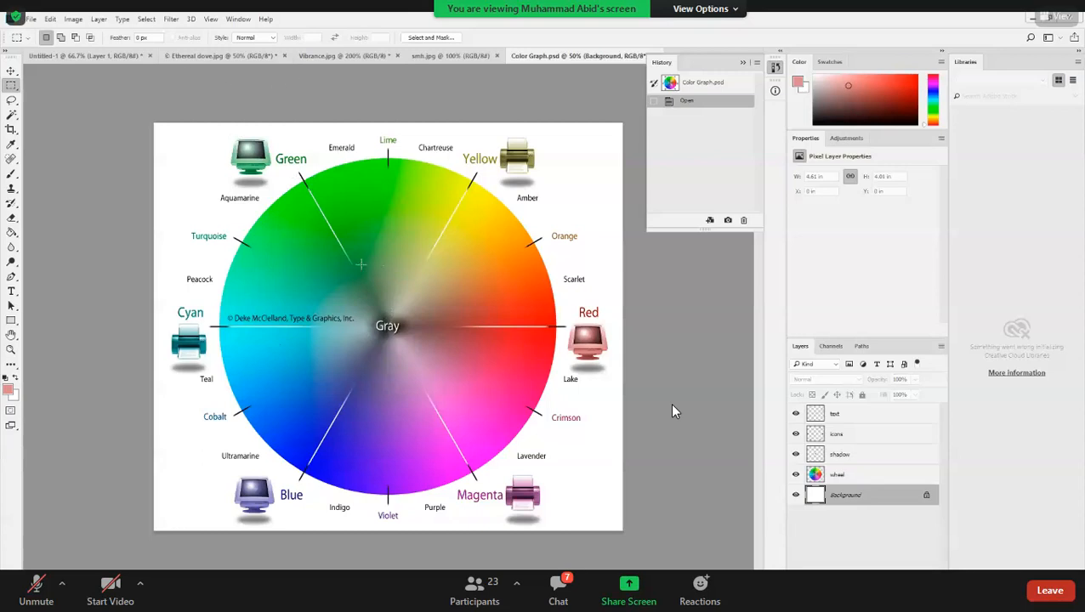
Open Count Maxula.jpg from the Desktop folder as a new document
{"action": "left_click", "coordinate": [35, 22]}
{"action": "left_click", "coordinate": [37, 43]}
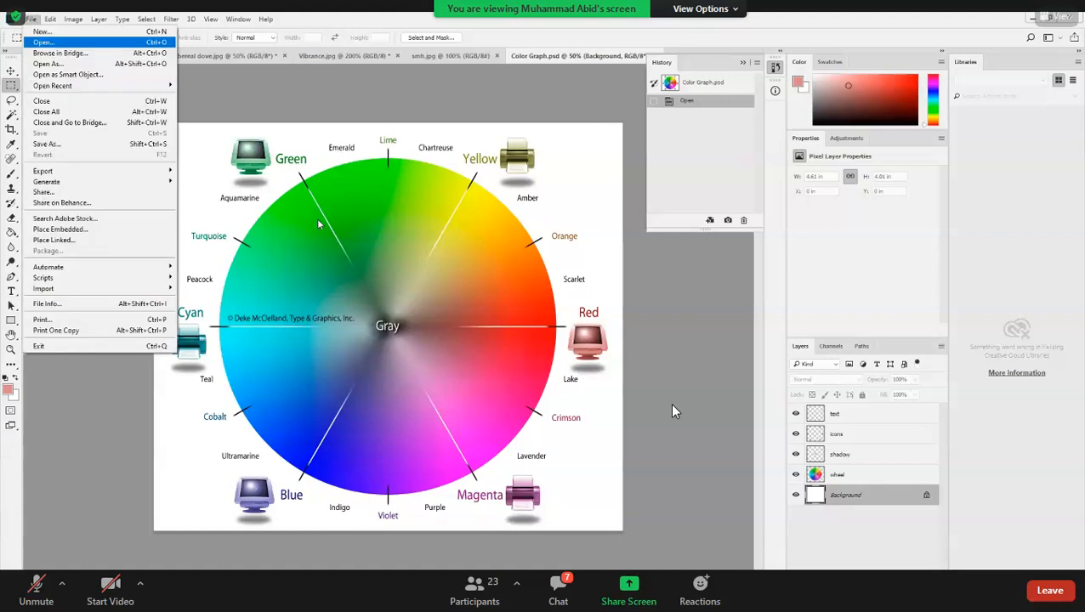
{"action": "left_click", "coordinate": [302, 175]}
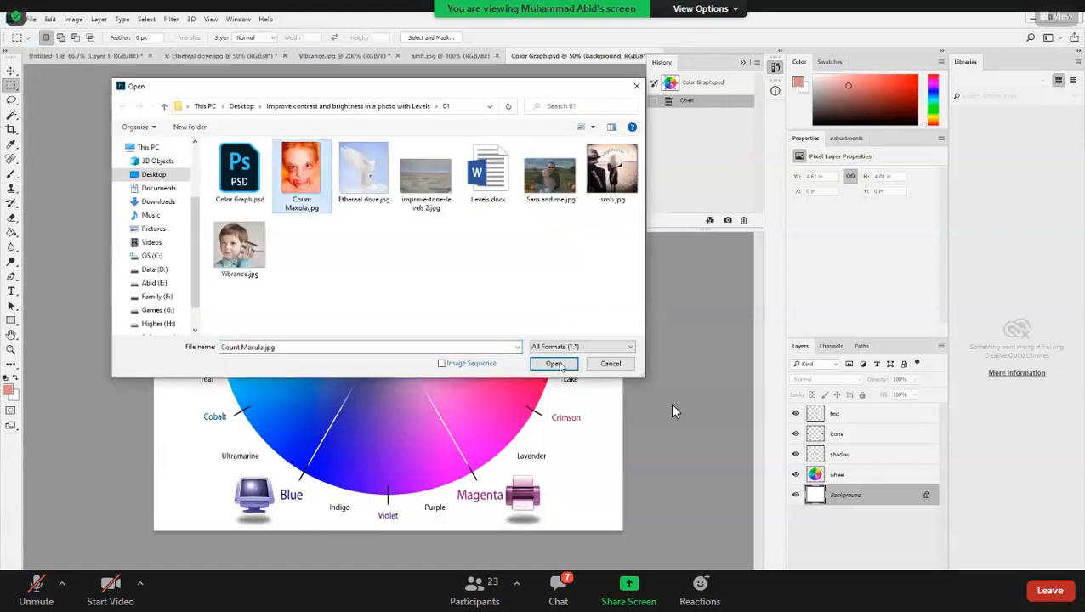
{"action": "left_click", "coordinate": [553, 364]}
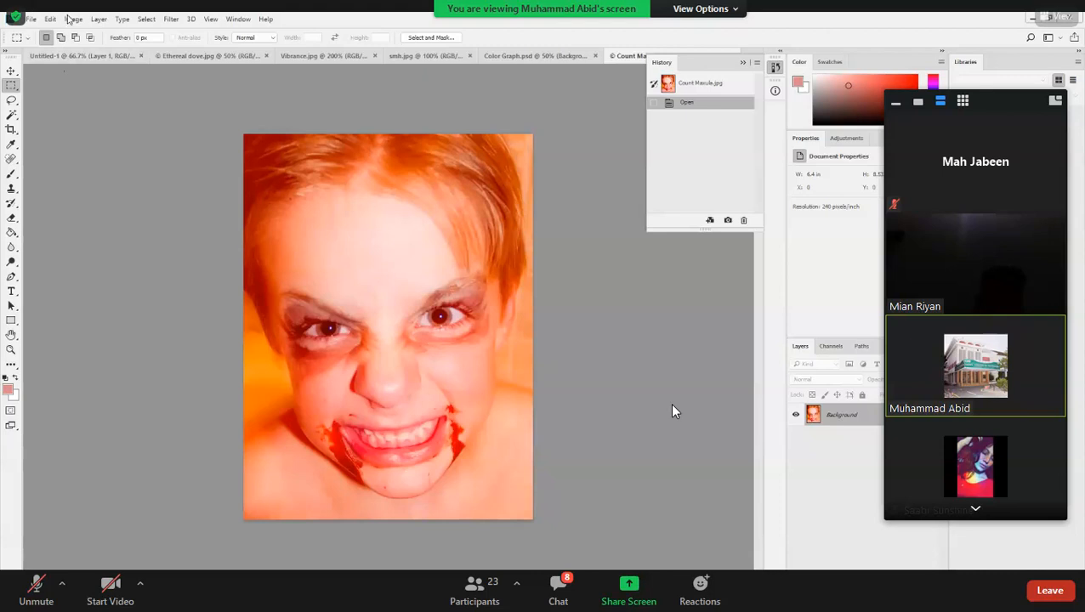
Apply Image > Auto Color to the Count Maxula portrait
{"action": "key", "text": "alt+i"}
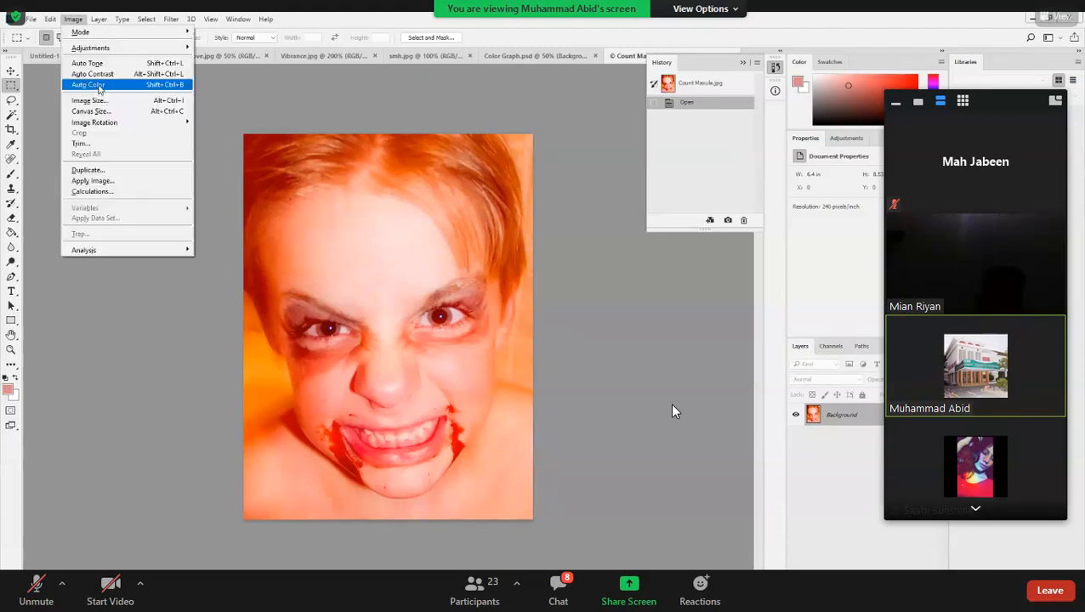
{"action": "left_click", "coordinate": [98, 85]}
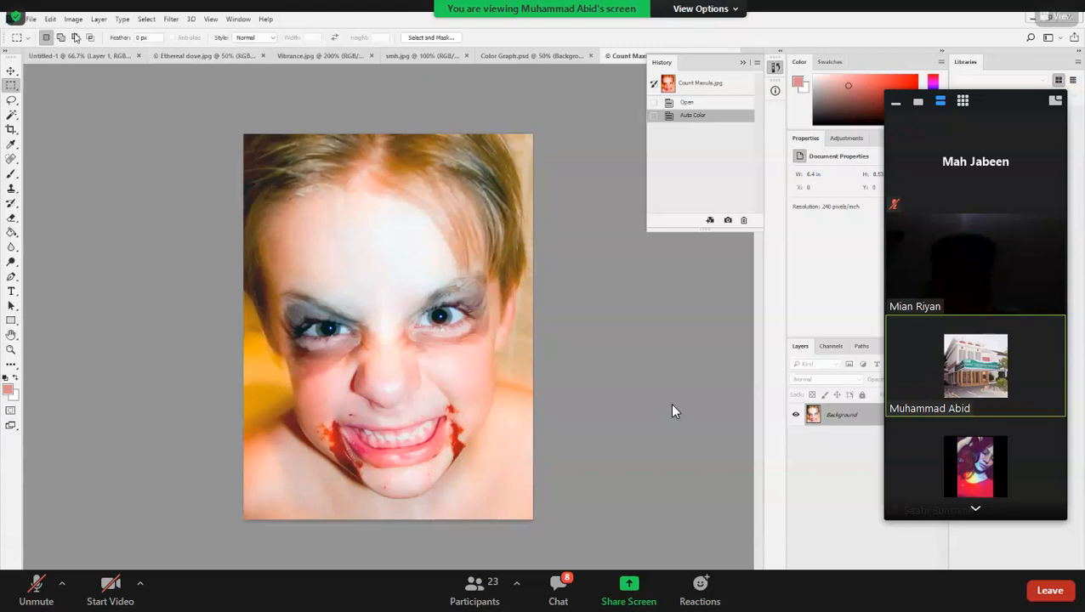
{"action": "left_click", "coordinate": [32, 21]}
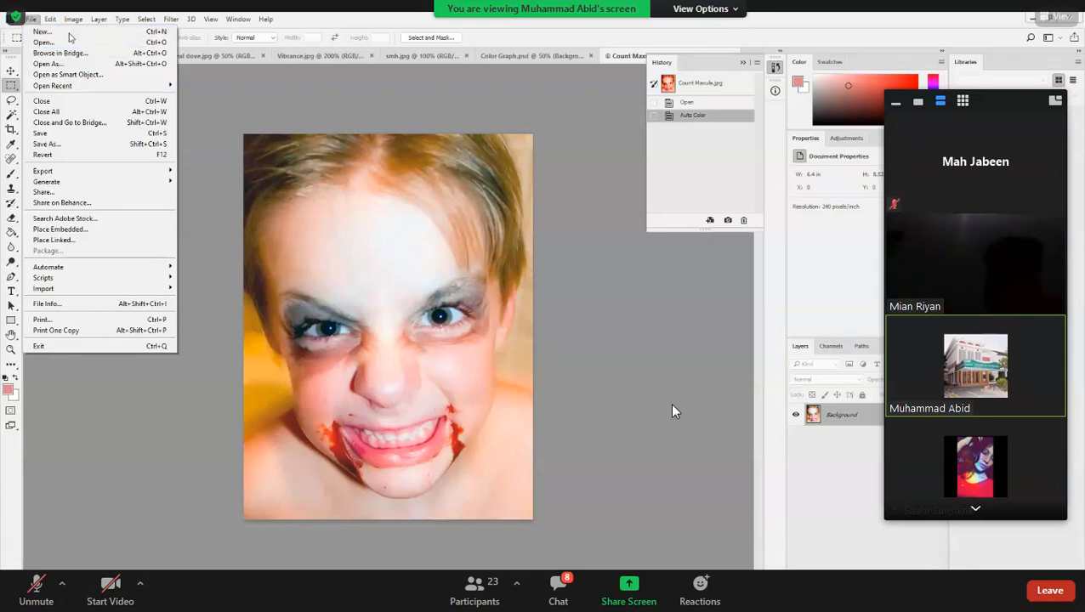
Step back to undo Auto Color, then open improve-tone-levels 2.jpg
{"action": "left_click", "coordinate": [42, 53]}
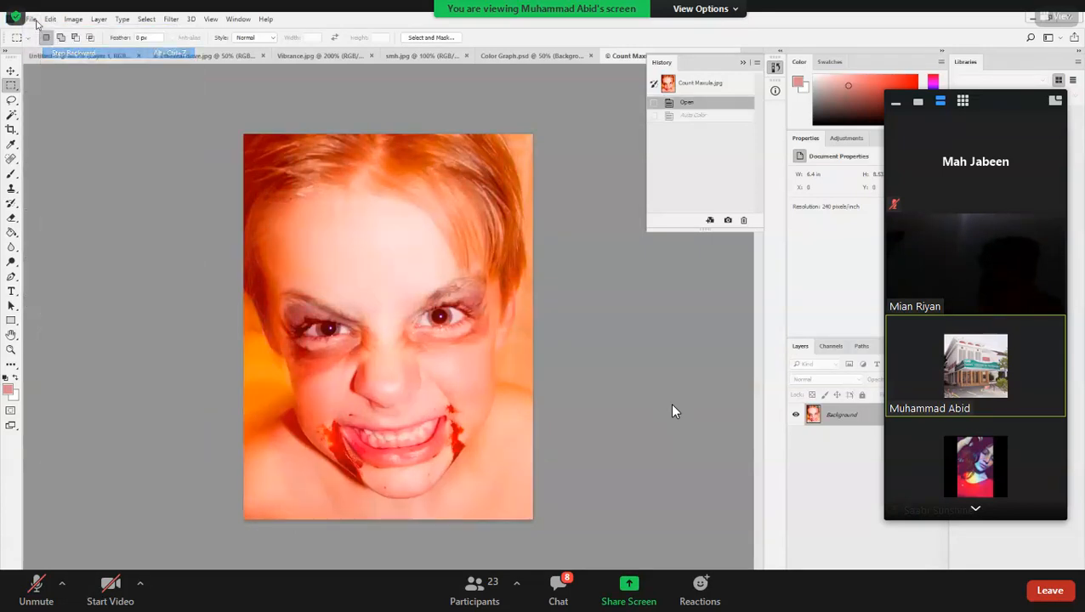
{"action": "left_click", "coordinate": [32, 19]}
{"action": "left_click", "coordinate": [43, 42]}
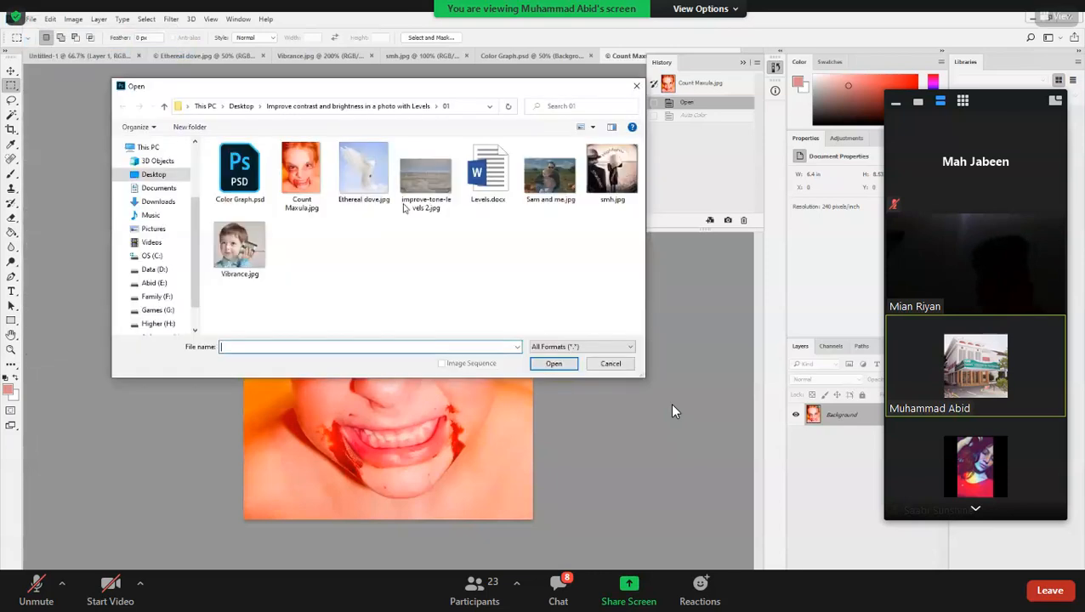
{"action": "left_click", "coordinate": [426, 204]}
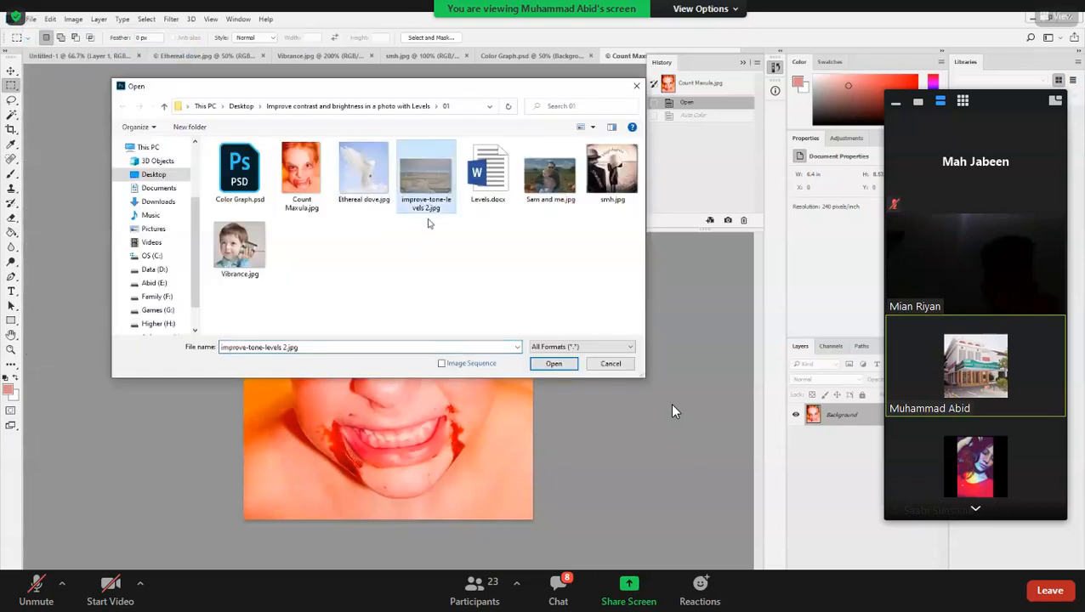
{"action": "left_click", "coordinate": [554, 363]}
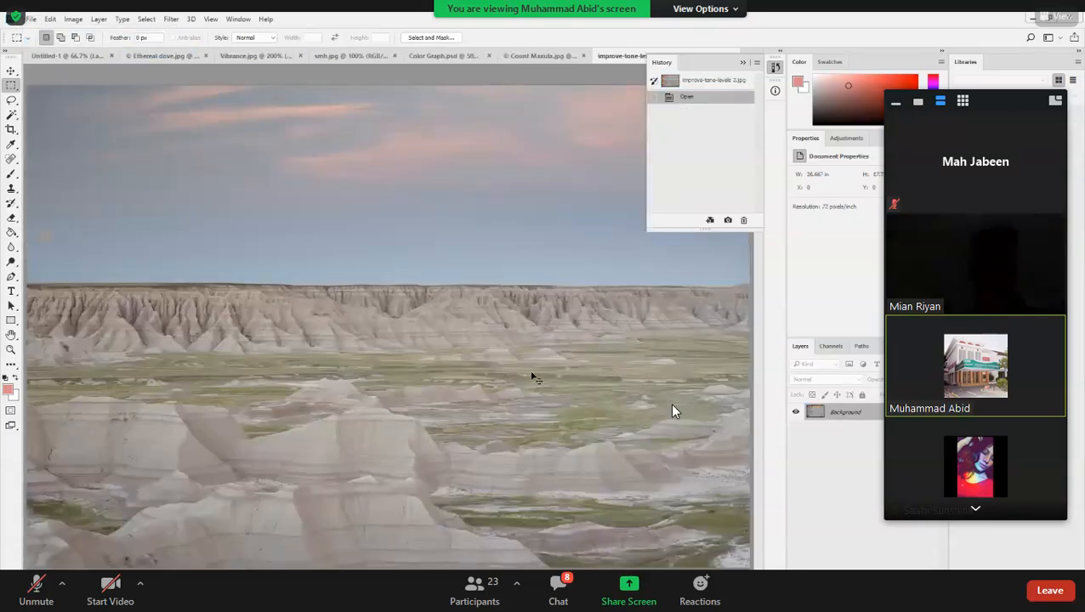
Zoom the landscape out to 50% and collapse the History panel
{"action": "key", "text": "ctrl+minus"}
{"action": "left_click", "coordinate": [743, 63]}
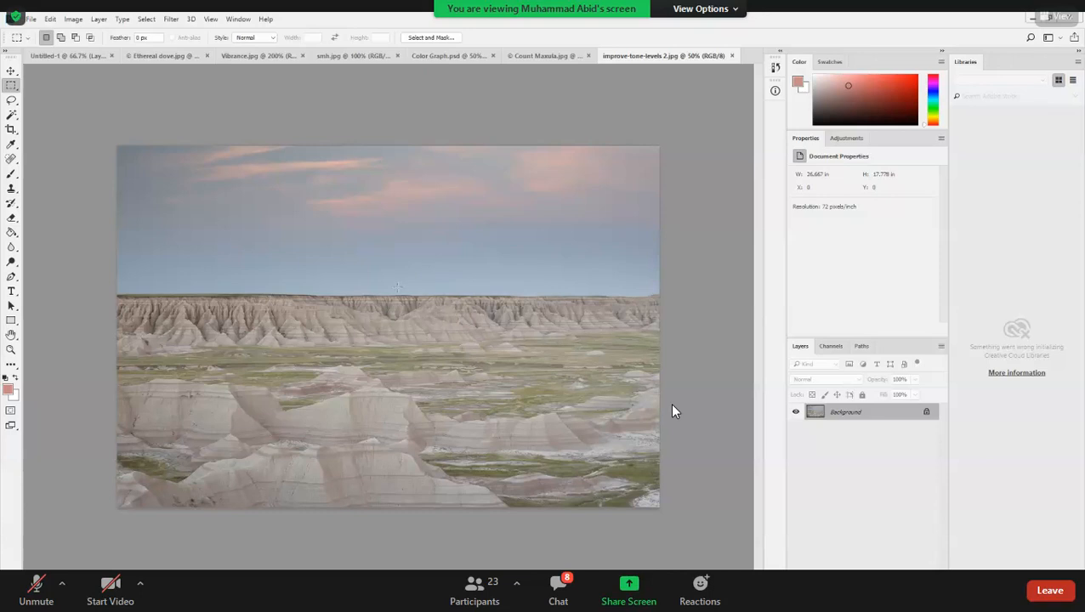
{"action": "left_click", "coordinate": [68, 25]}
{"action": "mouse_move", "coordinate": [109, 53]}
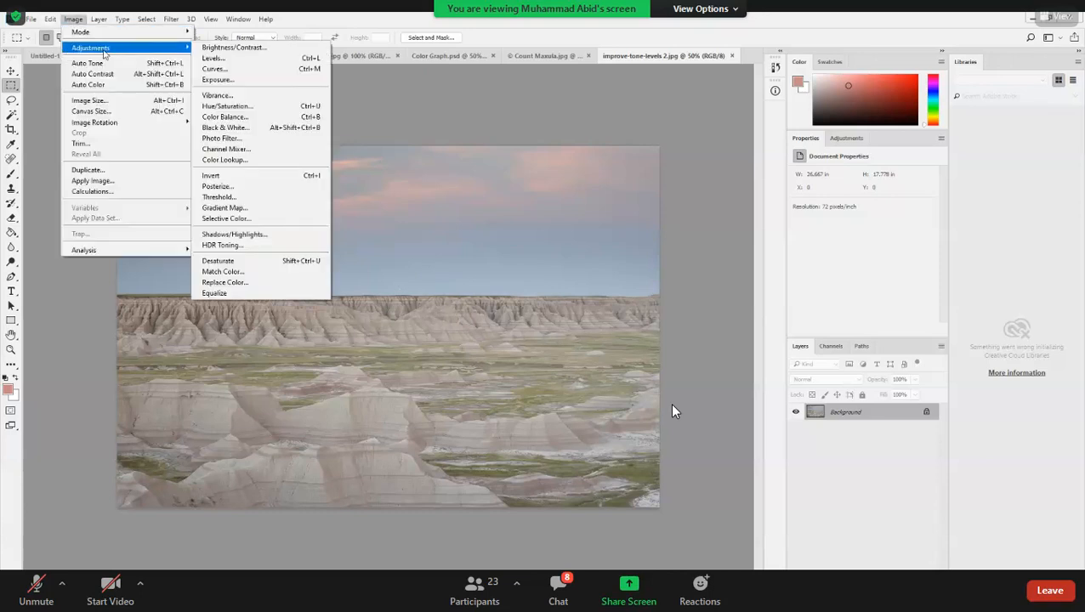
Open Levels on the landscape and preview the Darker and Increase Contrast 3 presets
{"action": "left_click", "coordinate": [221, 59]}
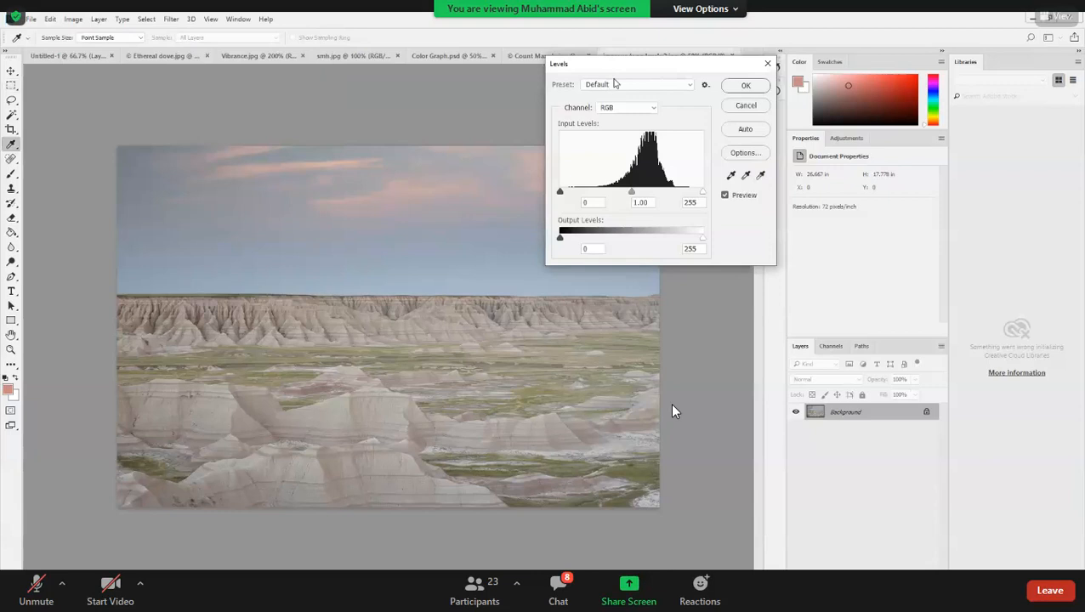
{"action": "left_click_drag", "start_coordinate": [660, 67], "coordinate": [614, 79]}
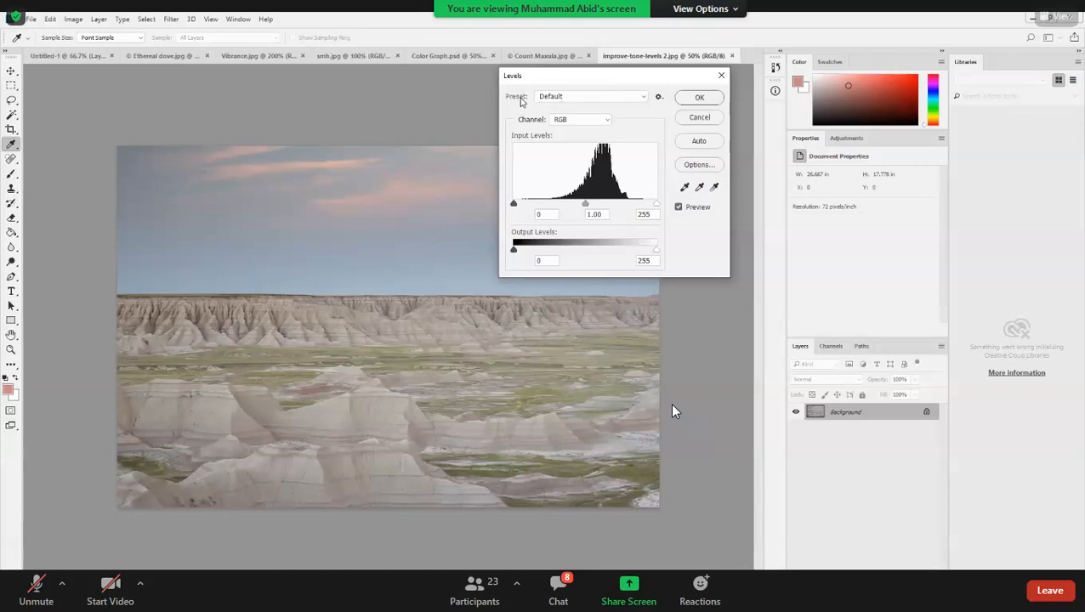
{"action": "left_click", "coordinate": [644, 100]}
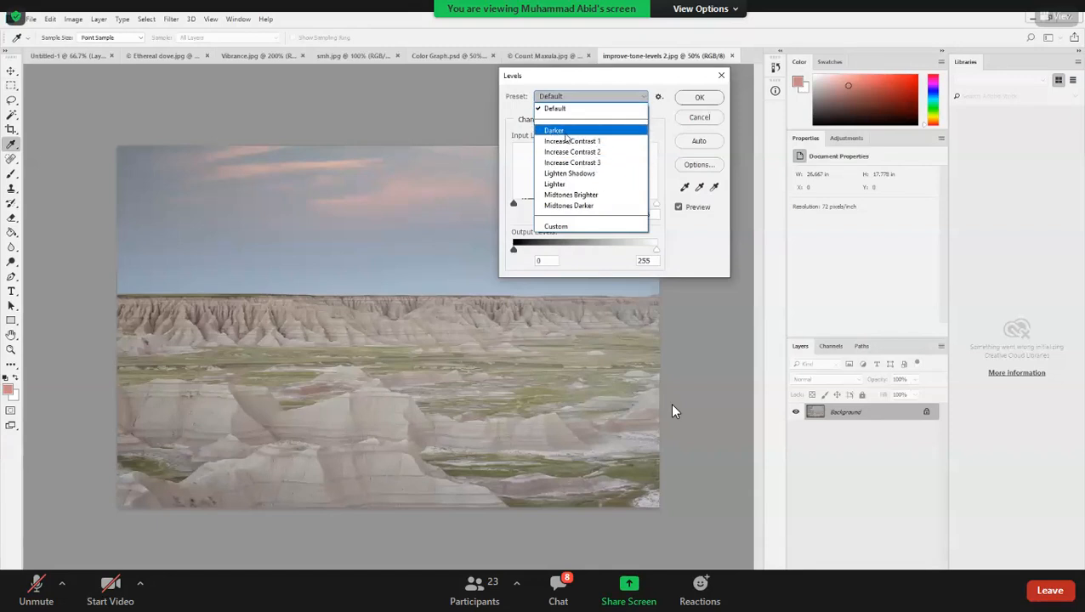
{"action": "left_click", "coordinate": [593, 129]}
{"action": "left_click", "coordinate": [609, 101]}
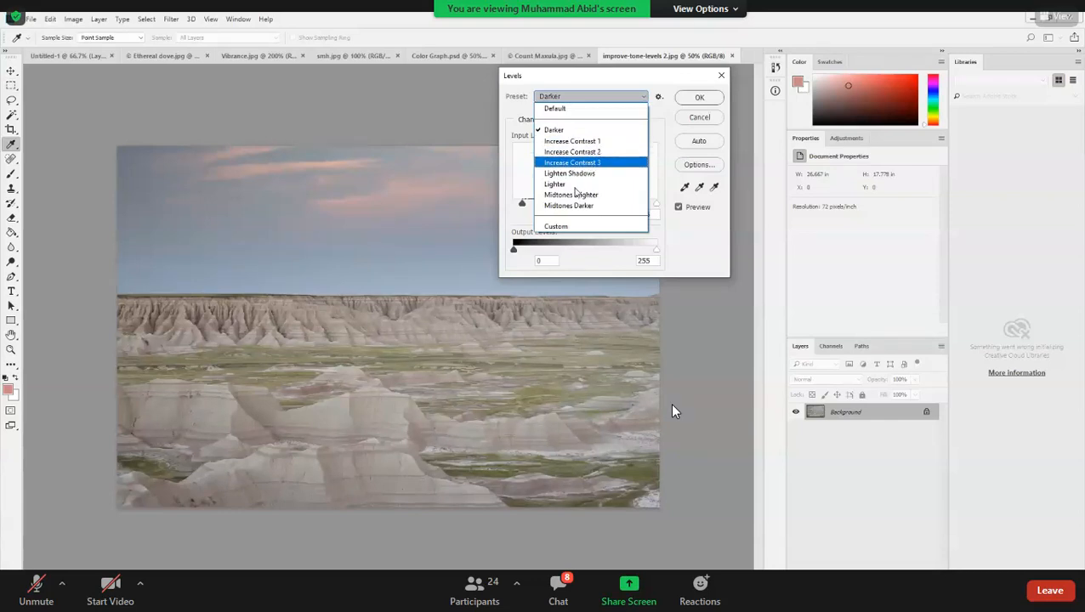
{"action": "left_click", "coordinate": [566, 163]}
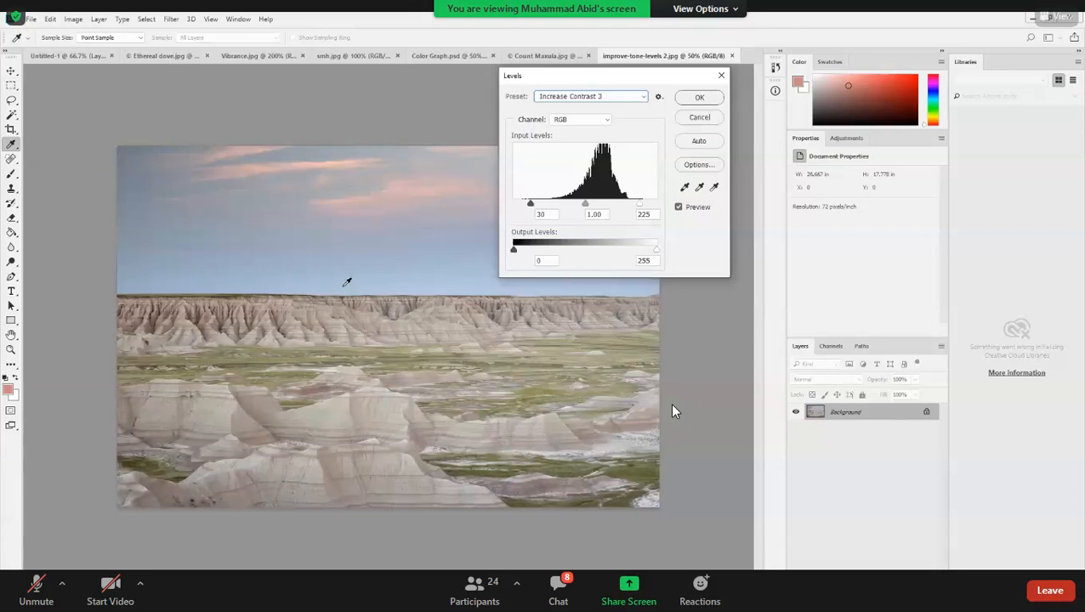
Reset the Levels preset to Default, keep the RGB channel, and cancel Levels
{"action": "left_click", "coordinate": [586, 101]}
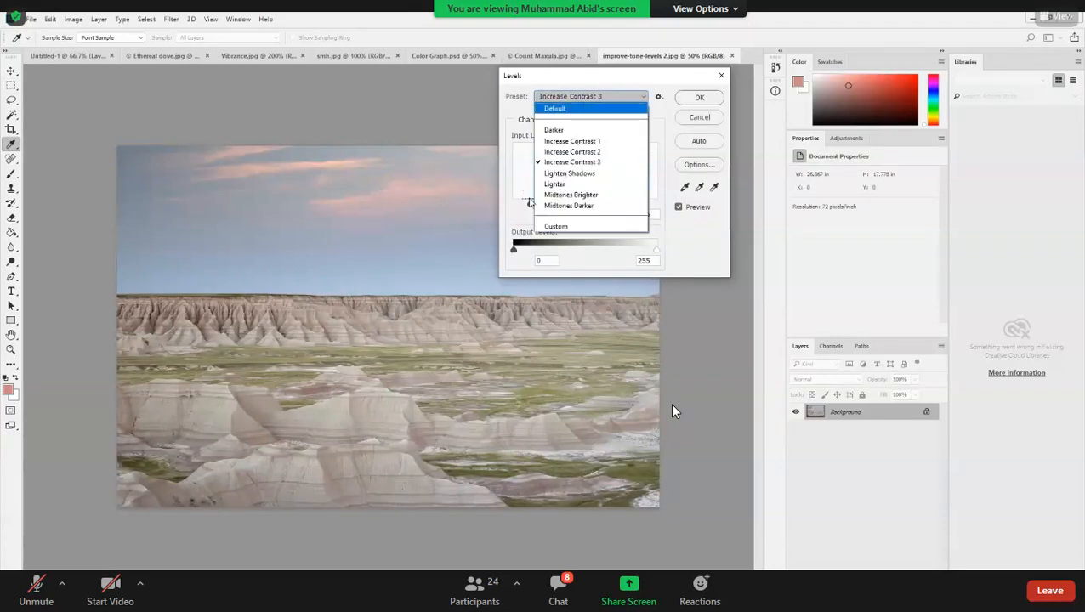
{"action": "key", "text": "Return"}
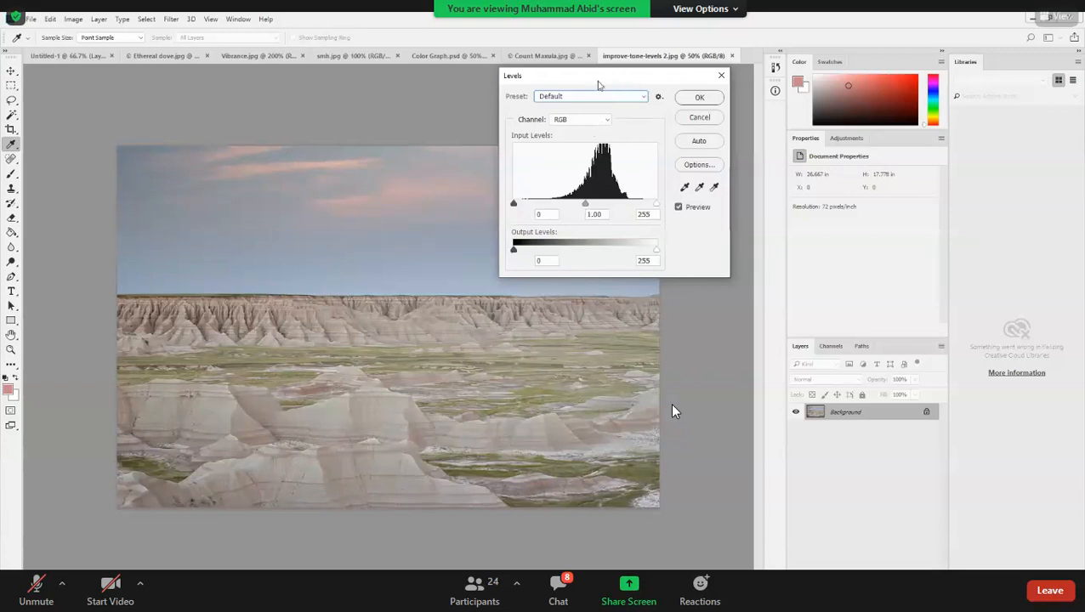
{"action": "left_click_drag", "start_coordinate": [522, 112], "coordinate": [507, 111]}
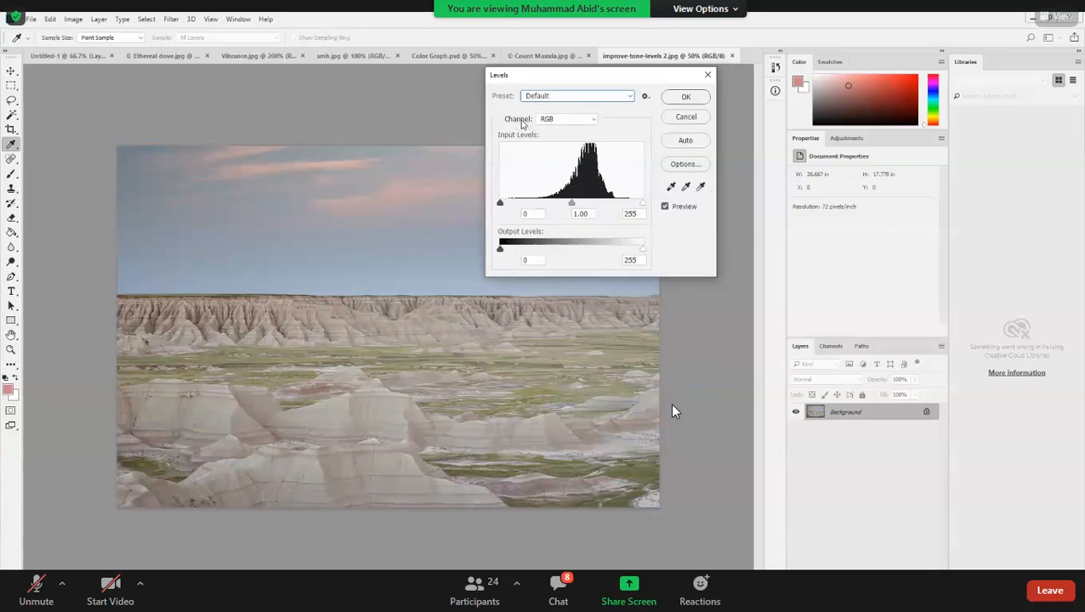
{"action": "left_click", "coordinate": [594, 124]}
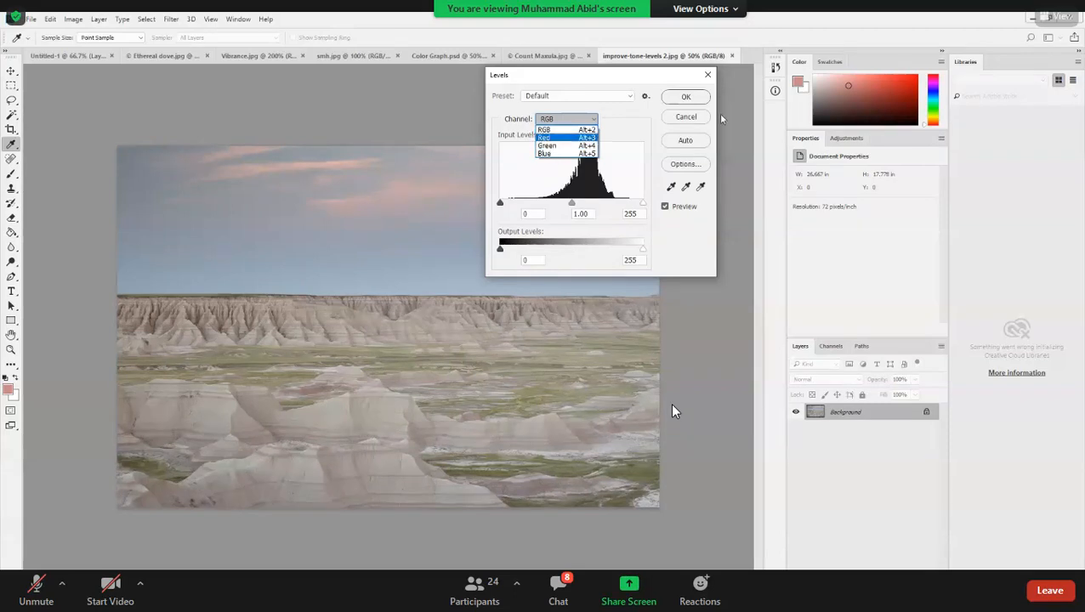
{"action": "left_click", "coordinate": [661, 91]}
{"action": "left_click", "coordinate": [685, 117]}
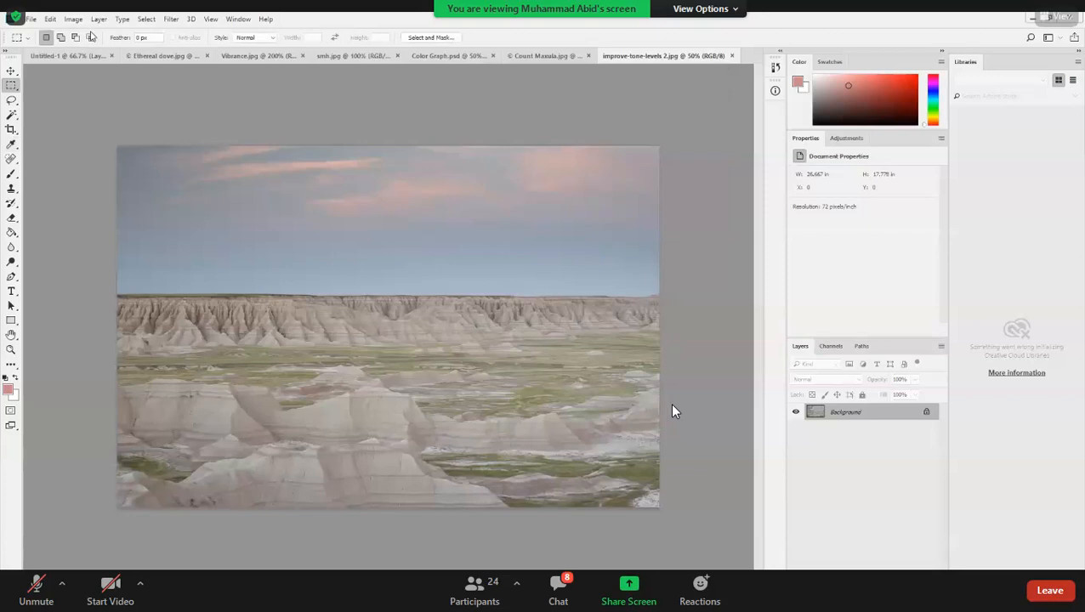
{"action": "left_click", "coordinate": [75, 18]}
{"action": "mouse_move", "coordinate": [119, 34]}
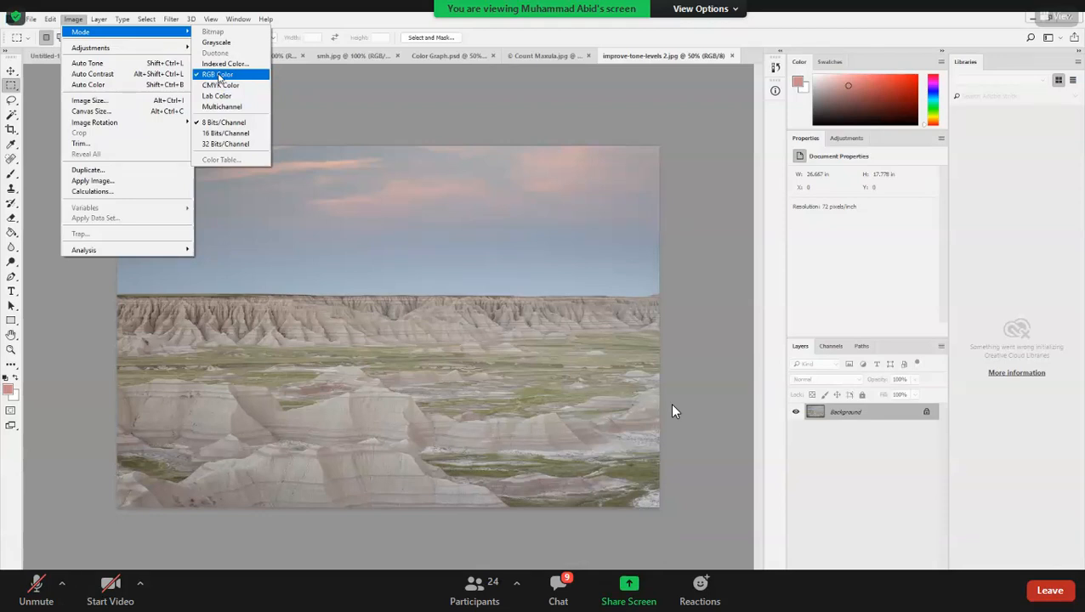
{"action": "left_click", "coordinate": [36, 31]}
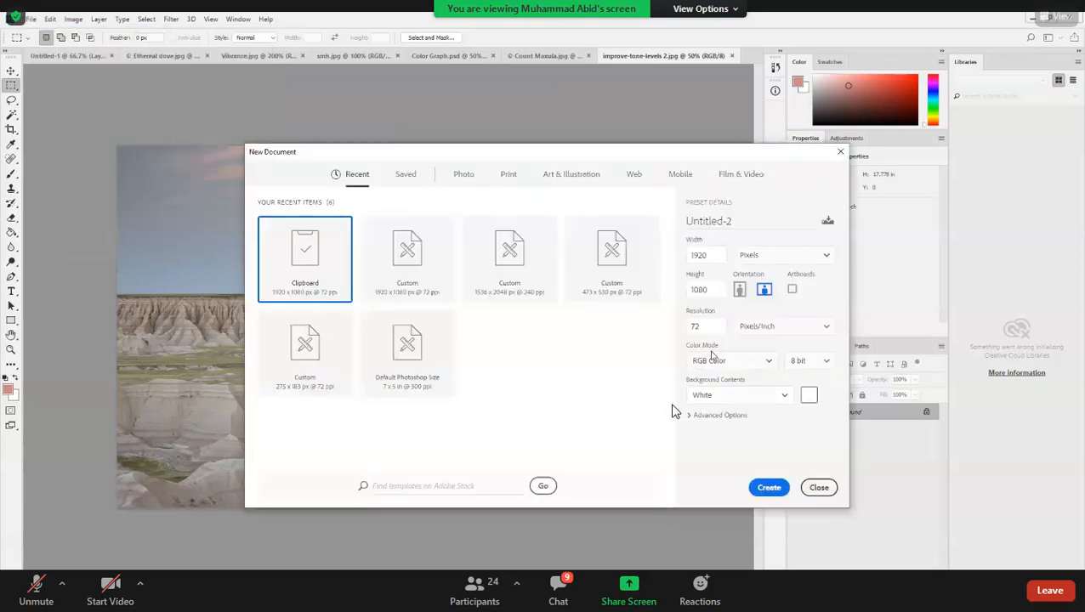
{"action": "left_click", "coordinate": [709, 364]}
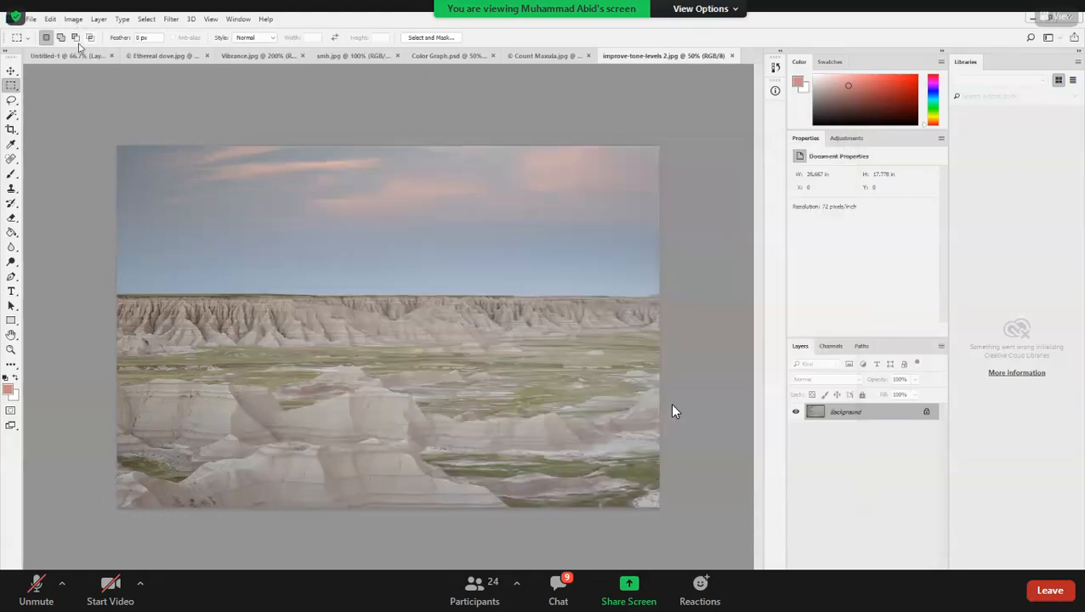
{"action": "left_click", "coordinate": [73, 19]}
{"action": "mouse_move", "coordinate": [90, 48]}
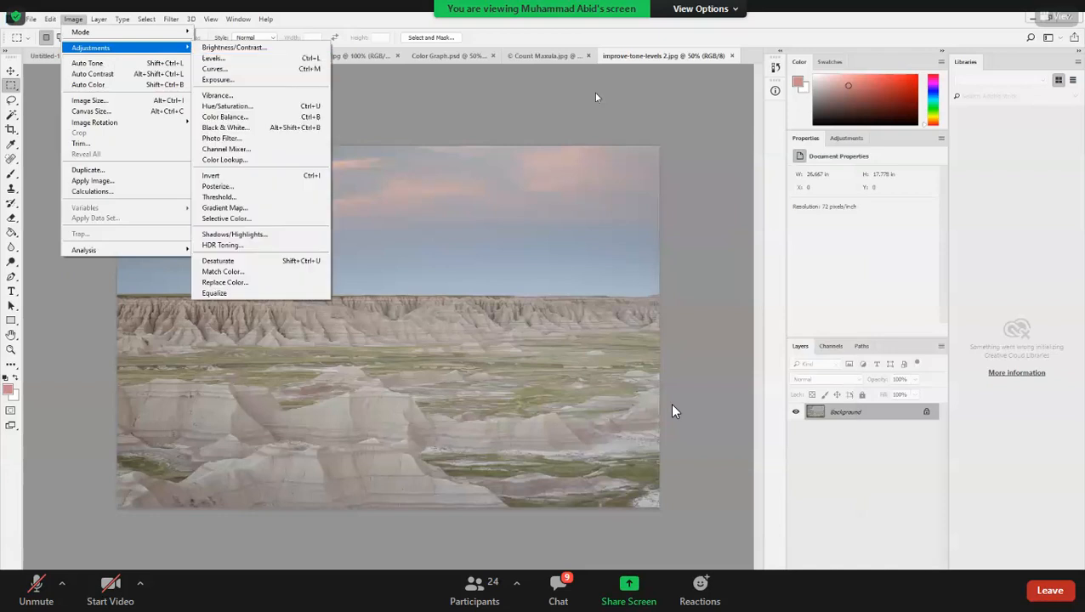
{"action": "key", "text": "Return"}
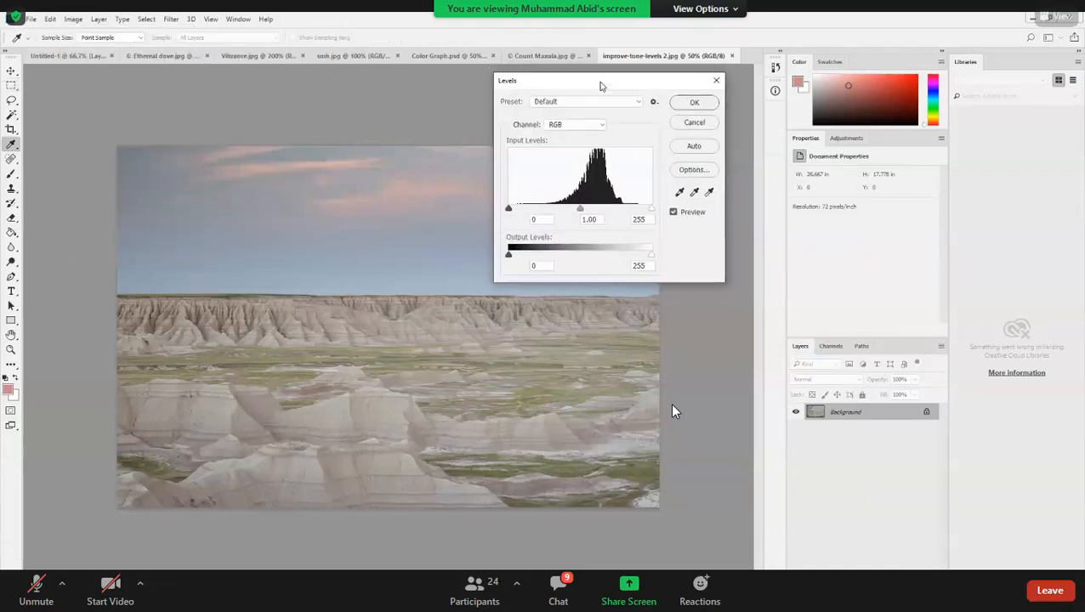
{"action": "left_click", "coordinate": [600, 126]}
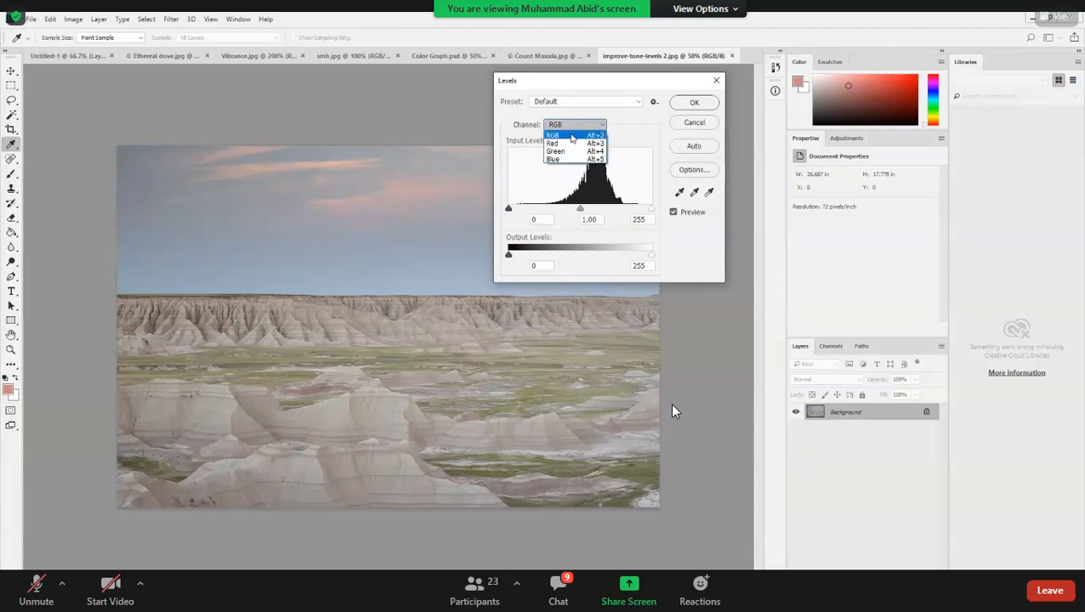
{"action": "left_click", "coordinate": [572, 137]}
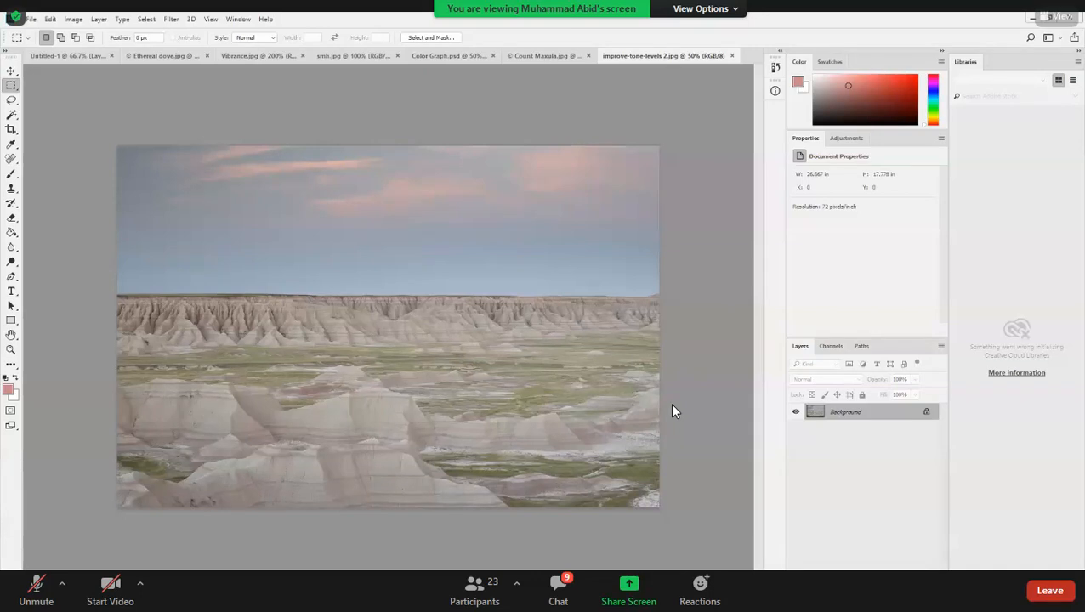
{"action": "key", "text": "alt+Tab"}
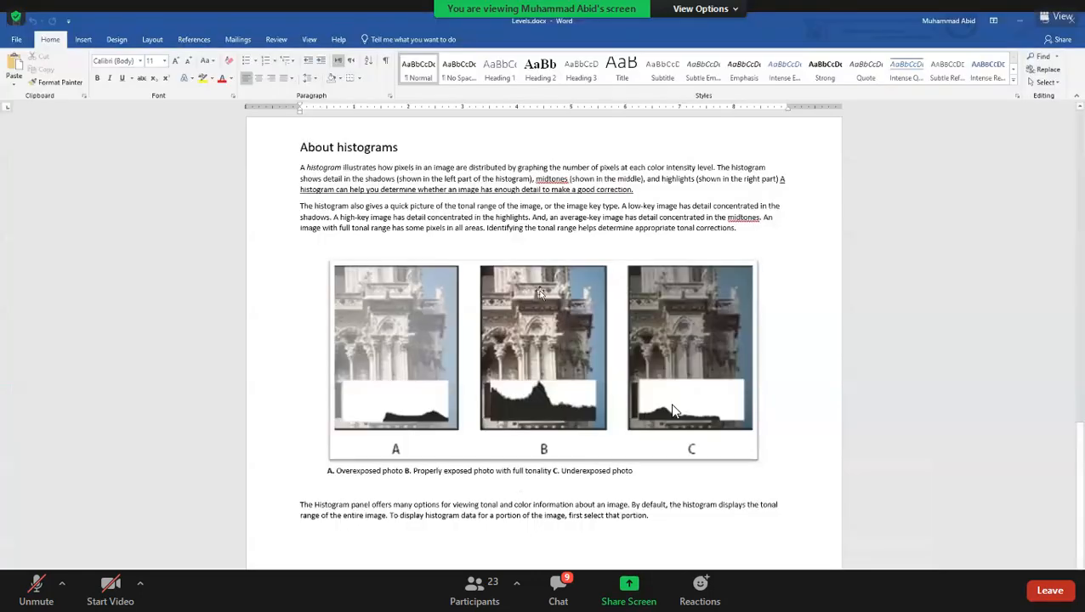
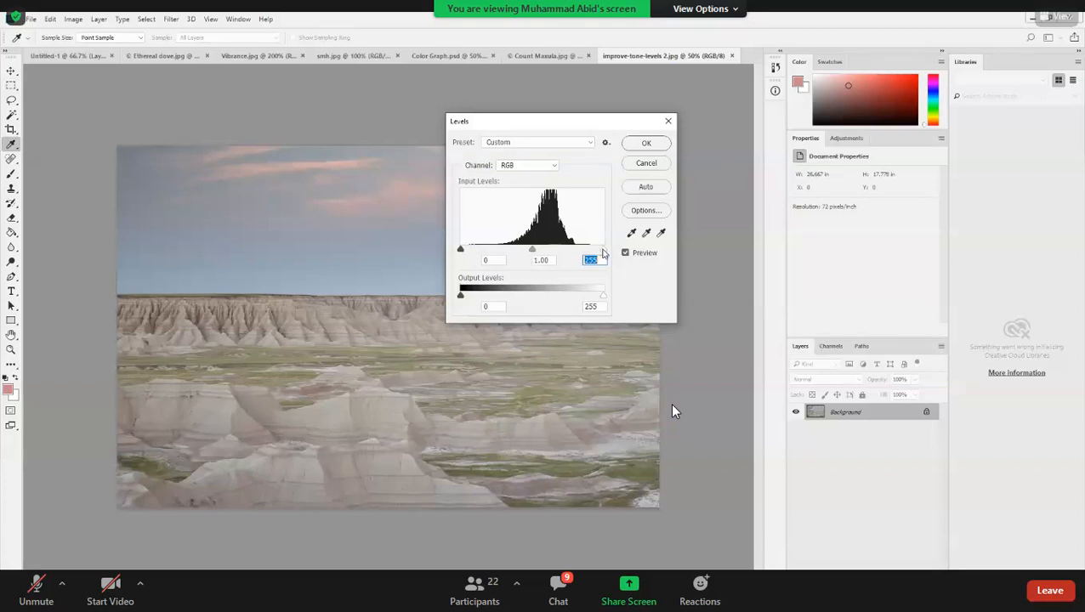
Pull the Levels white input slider left and enter 200 as the white input value
{"action": "mouse_move", "coordinate": [605, 253]}
{"action": "left_mouse_down"}
{"action": "mouse_move", "coordinate": [582, 252]}
{"action": "mouse_move", "coordinate": [595, 263]}
{"action": "left_mouse_up"}
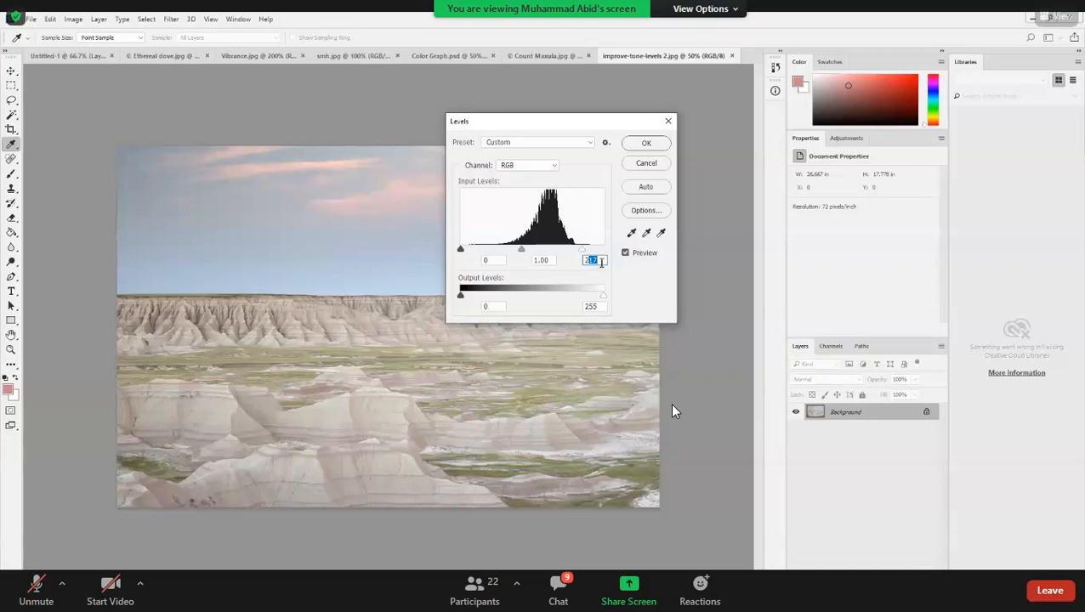
{"action": "type", "text": "200"}
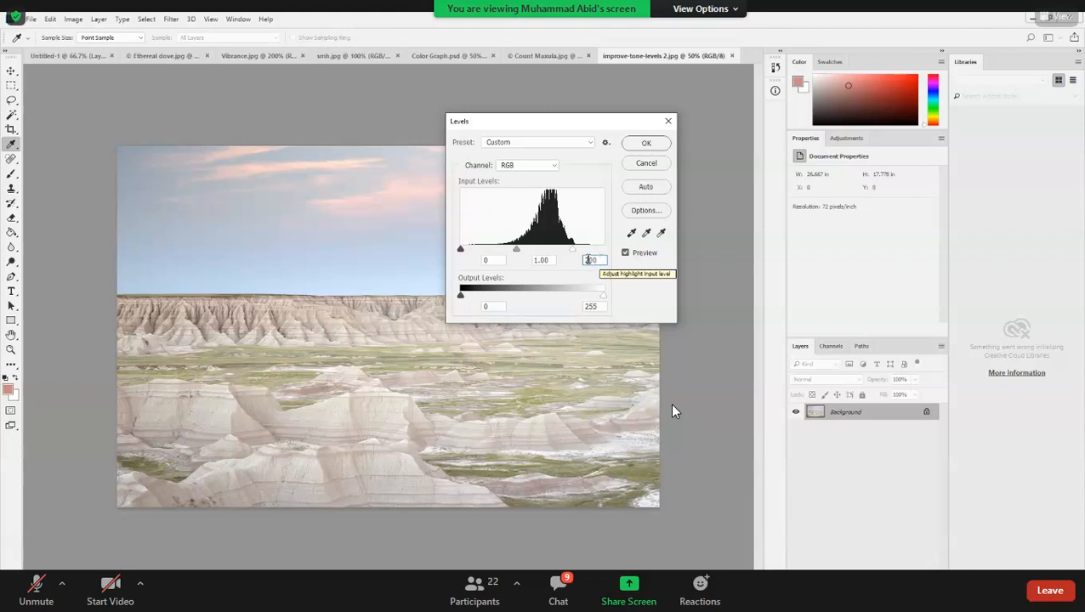
{"action": "double_click", "coordinate": [600, 261]}
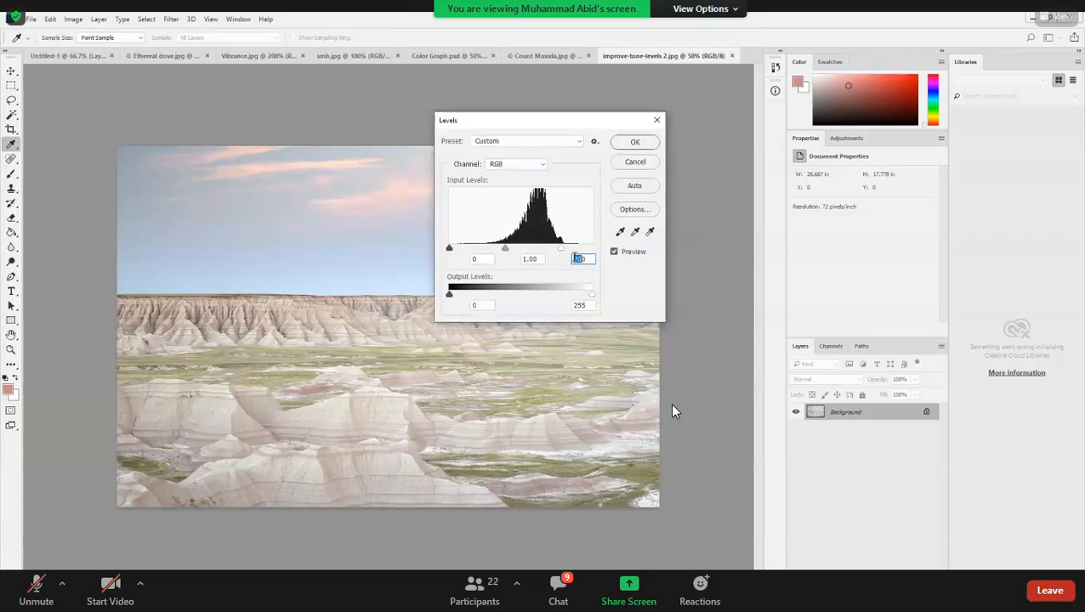
Push the white input far left to show clipping, then Alt-reset Levels to 0, 1.00, 255
{"action": "left_click_drag", "start_coordinate": [585, 261], "coordinate": [574, 261]}
{"action": "left_click_drag", "start_coordinate": [583, 260], "coordinate": [570, 262]}
{"action": "left_click_drag", "start_coordinate": [562, 254], "coordinate": [491, 255]}
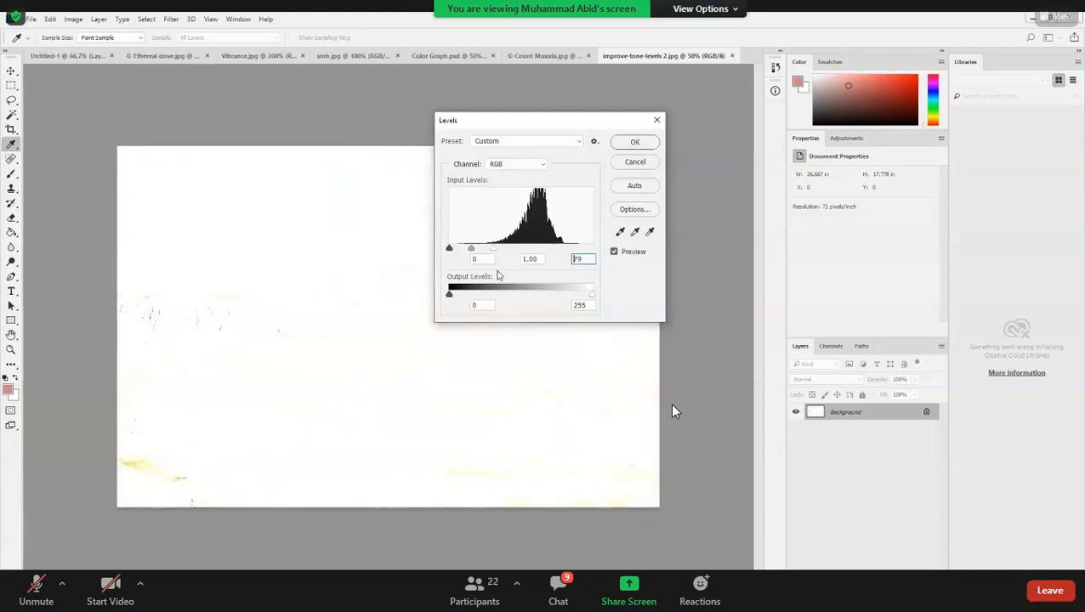
{"action": "left_click", "coordinate": [579, 263]}
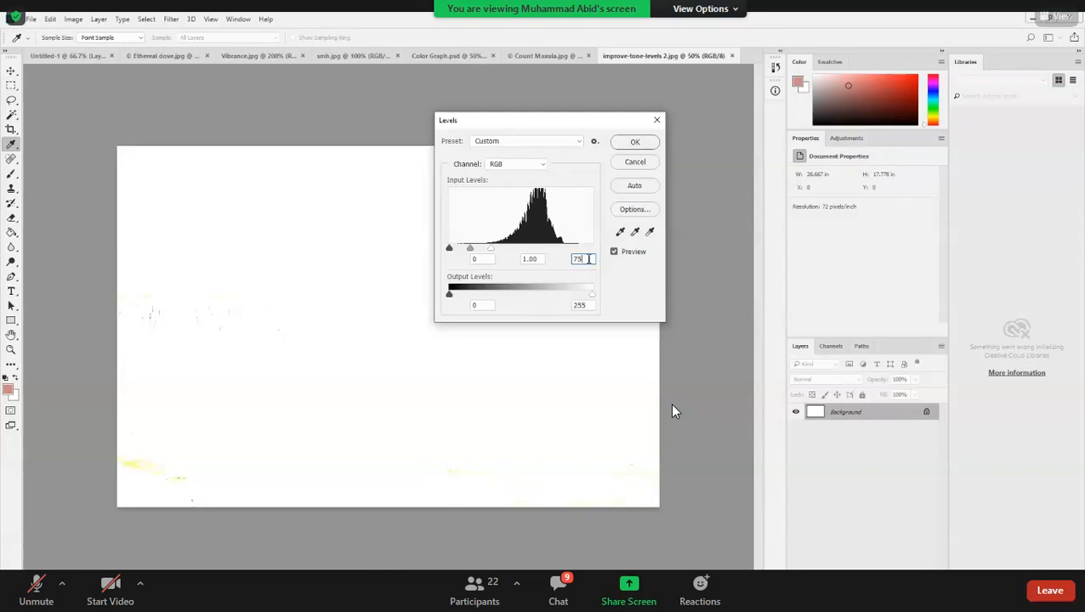
{"action": "key", "text": "alt"}
{"action": "left_click", "coordinate": [634, 162], "text": "alt"}
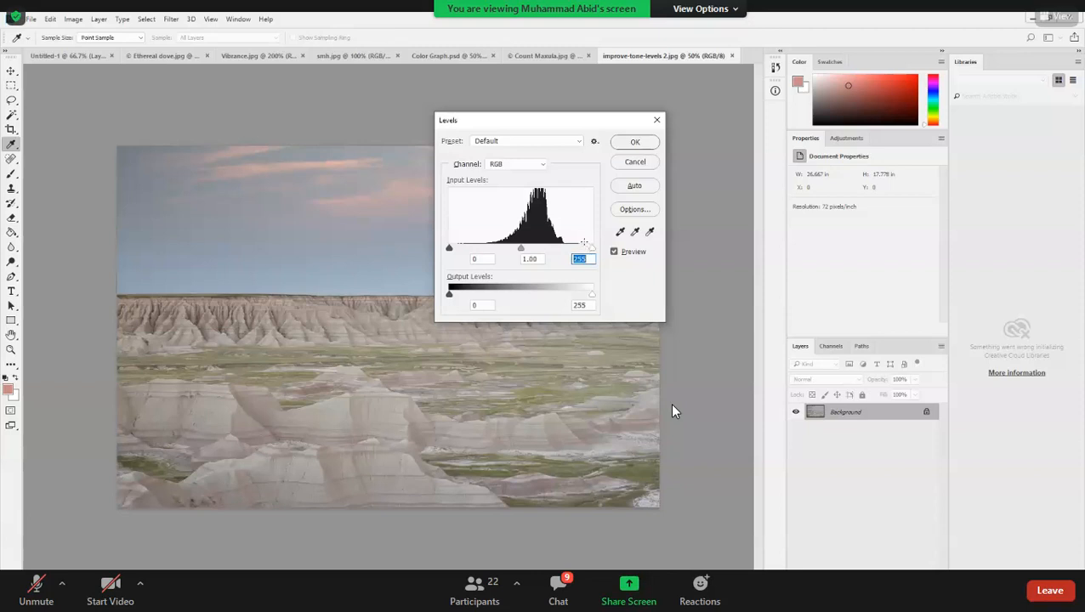
Drag the white input slider to about 207, then set the white input field to 200
{"action": "left_click_drag", "start_coordinate": [591, 247], "coordinate": [581, 247]}
{"action": "left_click_drag", "start_coordinate": [583, 251], "coordinate": [577, 250]}
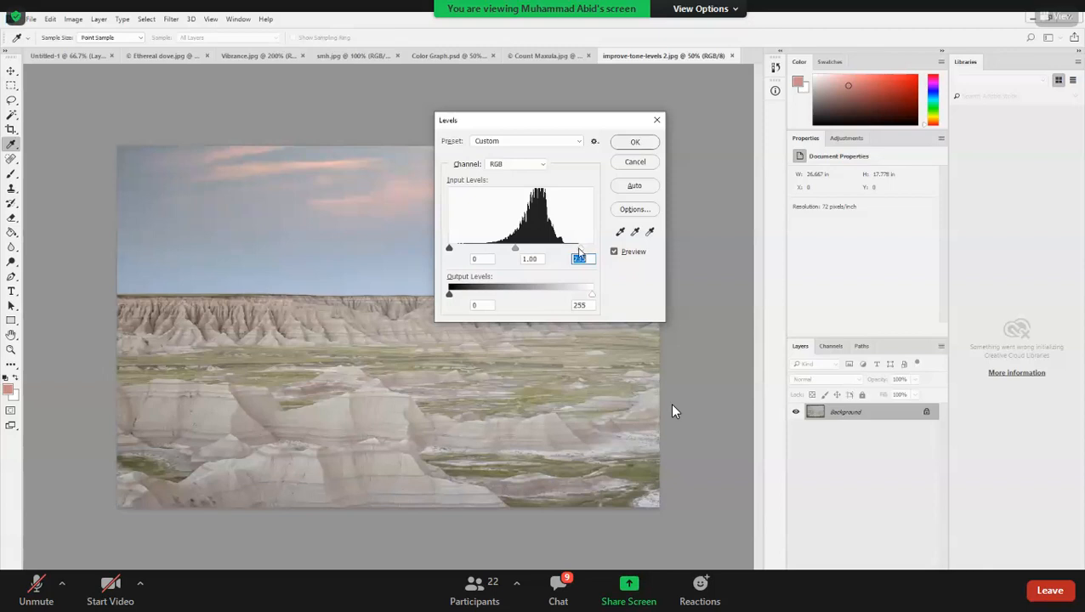
{"action": "left_click_drag", "start_coordinate": [574, 251], "coordinate": [579, 248]}
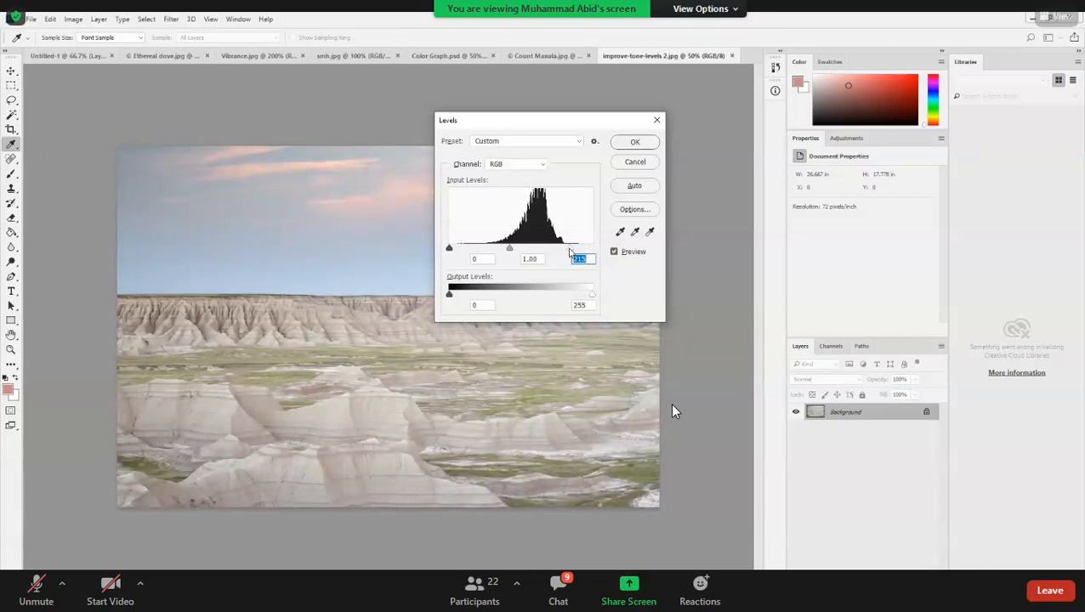
{"action": "left_click_drag", "start_coordinate": [568, 249], "coordinate": [582, 258]}
{"action": "double_click", "coordinate": [583, 259]}
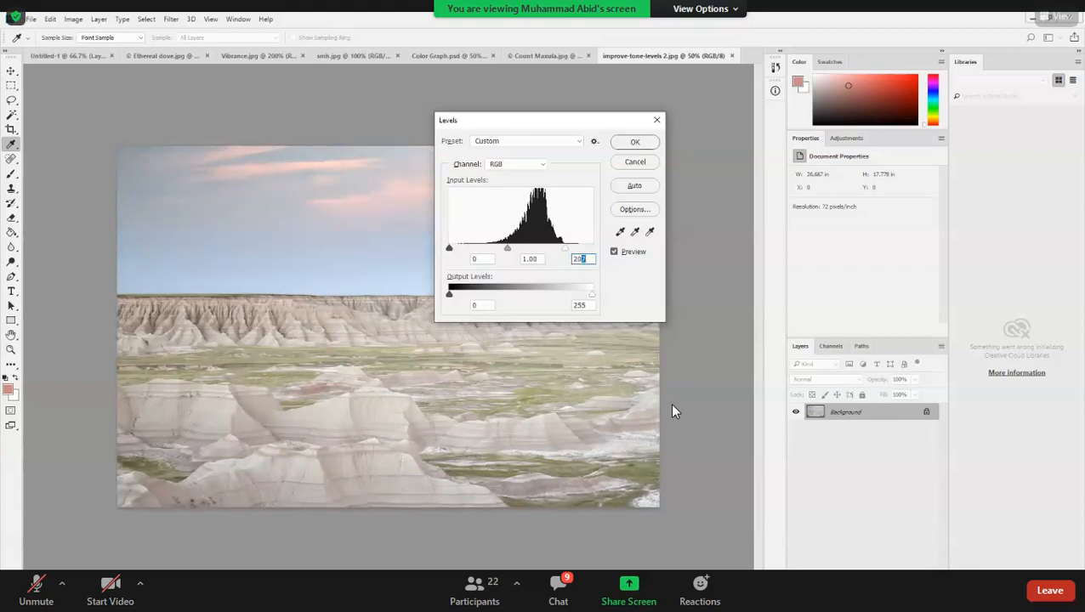
{"action": "type", "text": "0"}
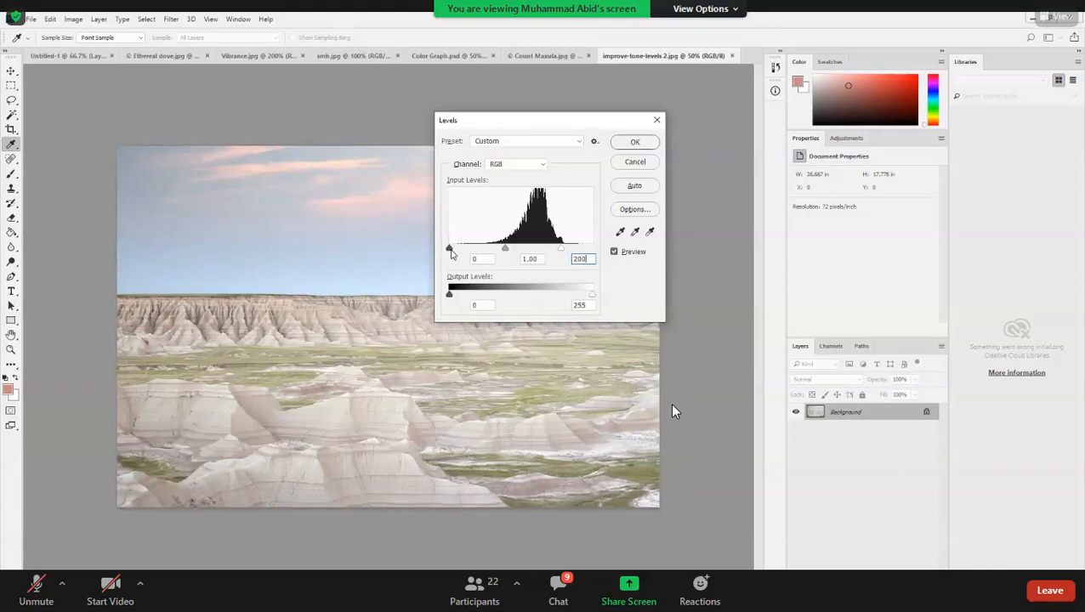
Raise the black input level to 60 and confirm the Levels adjustment on the landscape
{"action": "left_click_drag", "start_coordinate": [450, 253], "coordinate": [454, 245]}
{"action": "left_click_drag", "start_coordinate": [457, 249], "coordinate": [460, 248]}
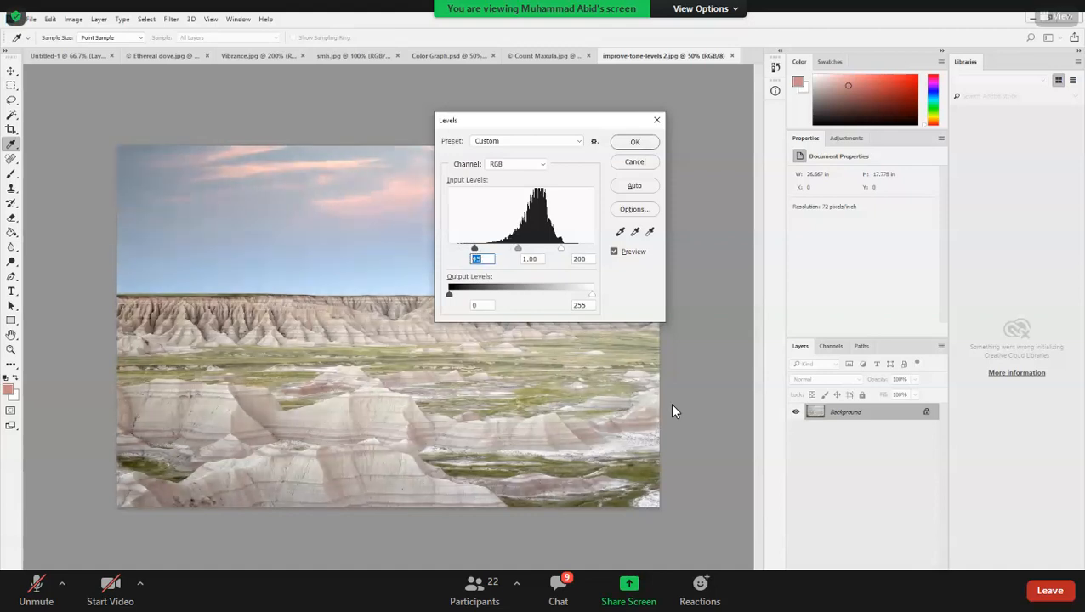
{"action": "type", "text": "60"}
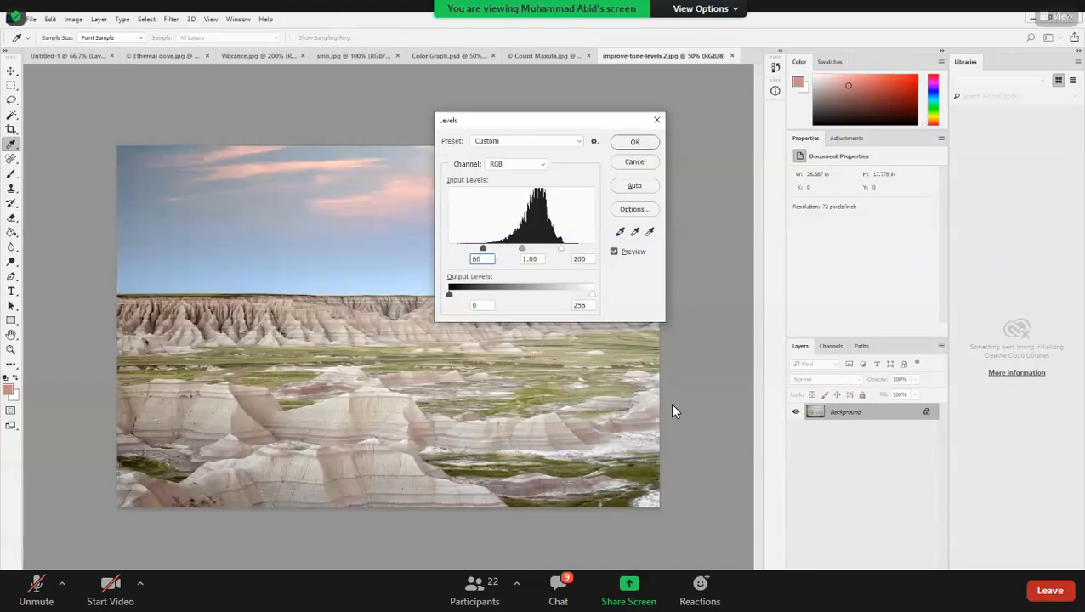
{"action": "double_click", "coordinate": [482, 256]}
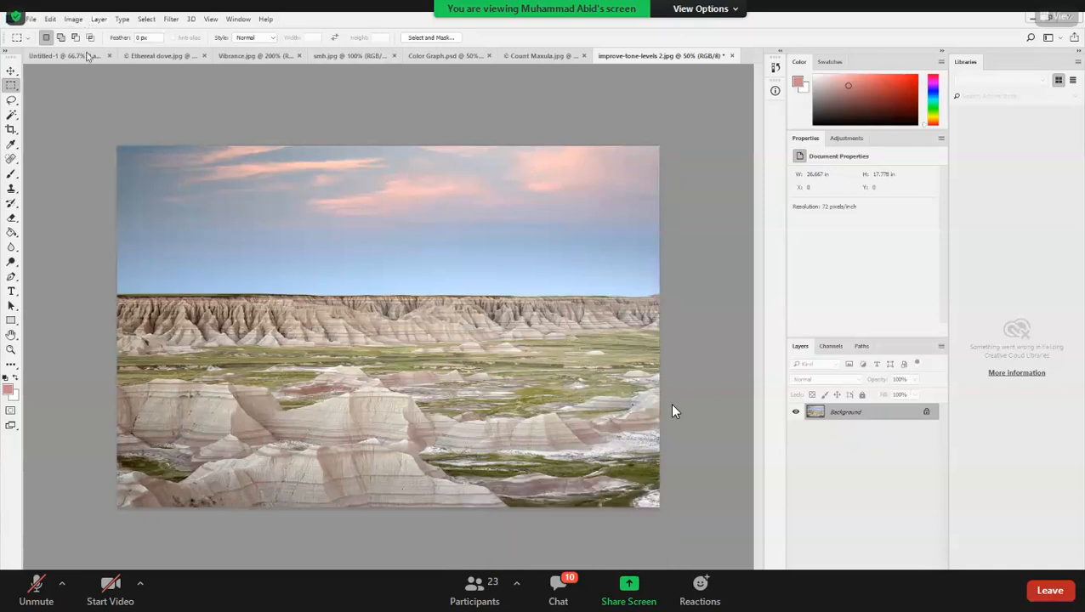
{"action": "left_click", "coordinate": [75, 18]}
In Hue/Saturation, limit the edit to the Greens range and sample the grassland to set it
{"action": "mouse_move", "coordinate": [128, 47]}
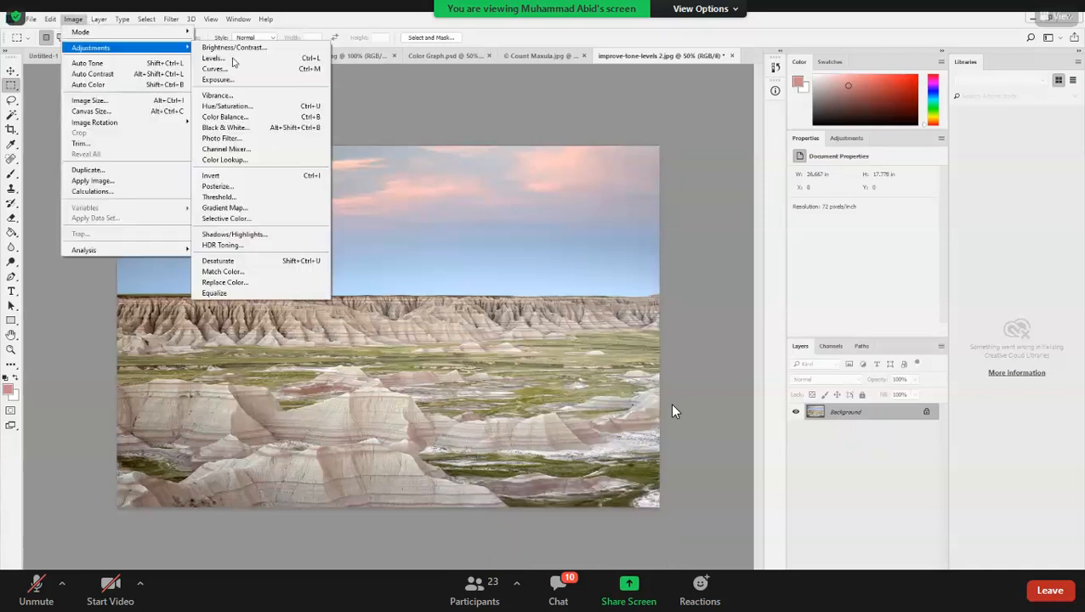
{"action": "left_click", "coordinate": [227, 106]}
{"action": "left_click_drag", "start_coordinate": [578, 100], "coordinate": [588, 101]}
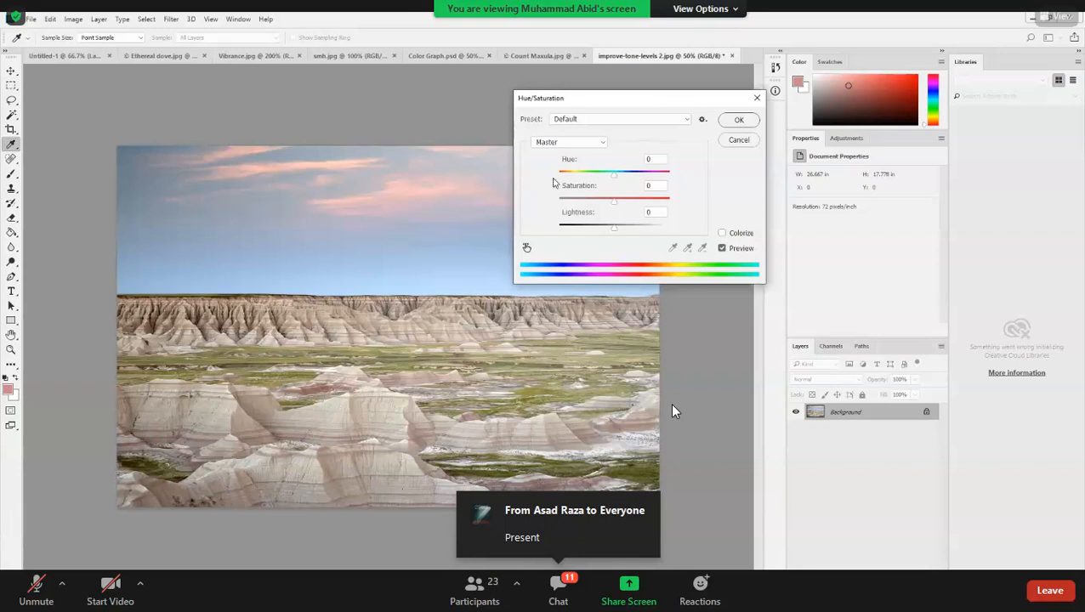
{"action": "left_click", "coordinate": [567, 143]}
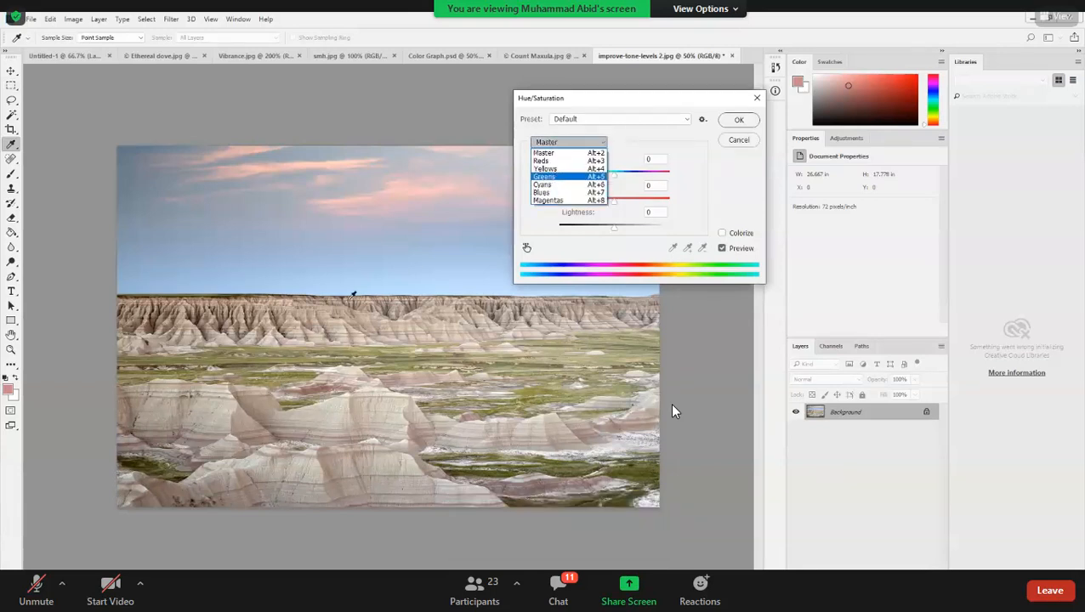
{"action": "left_click", "coordinate": [555, 177]}
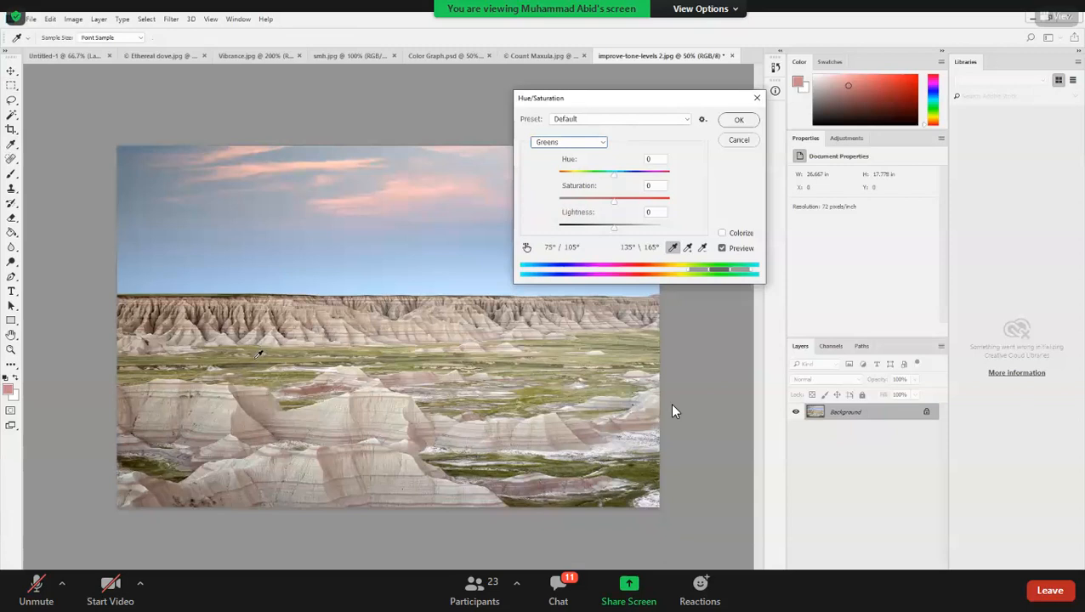
{"action": "left_click", "coordinate": [255, 358]}
{"action": "left_click", "coordinate": [258, 360]}
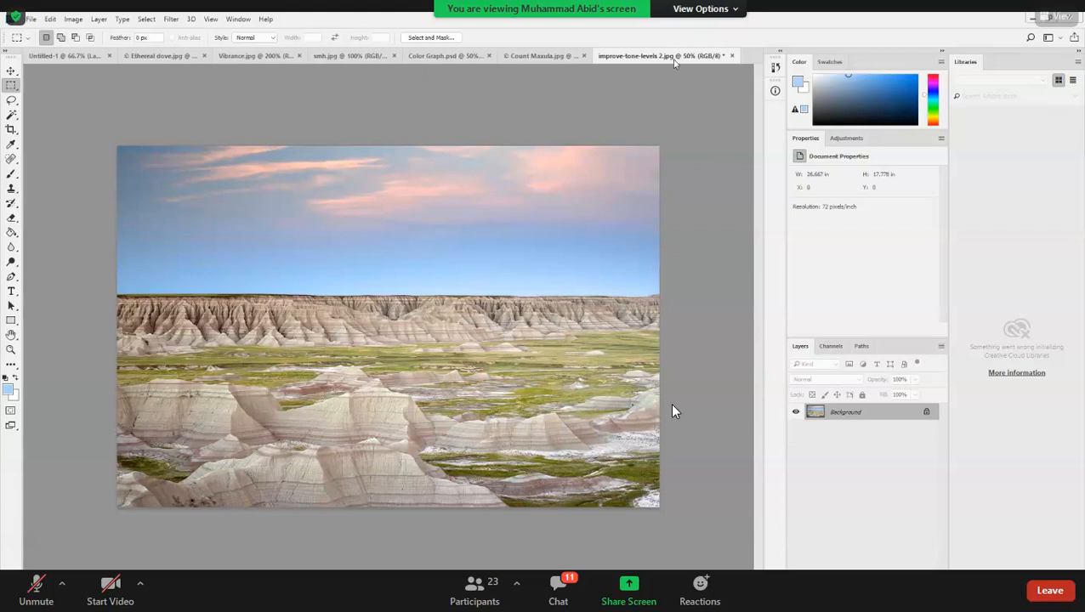
Show the History panel and step back to the Levels state, undoing both Hue/Saturation edits
{"action": "left_click", "coordinate": [238, 19]}
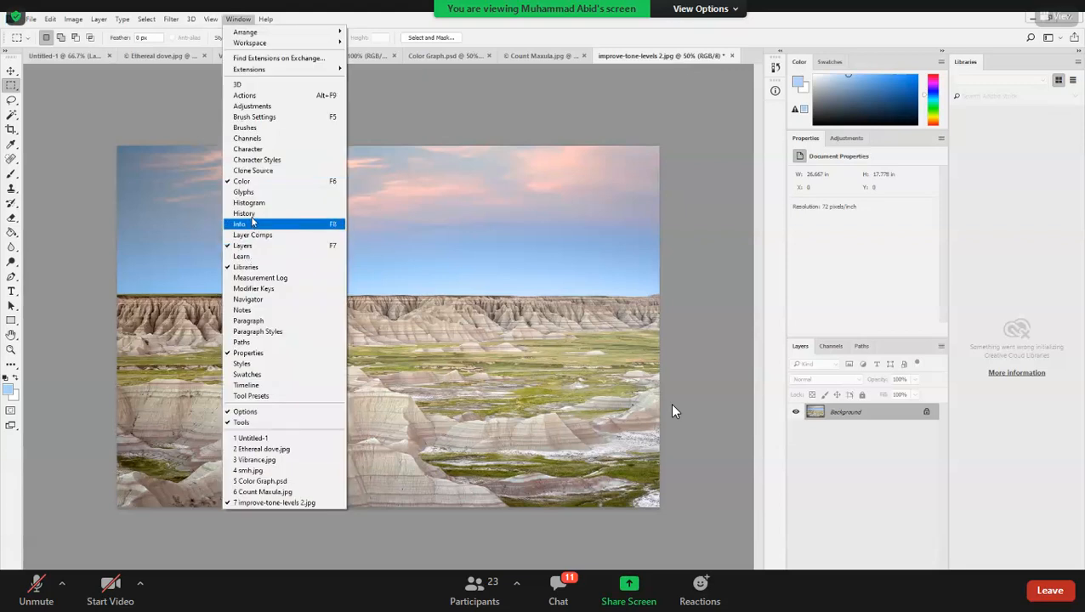
{"action": "left_click", "coordinate": [244, 213]}
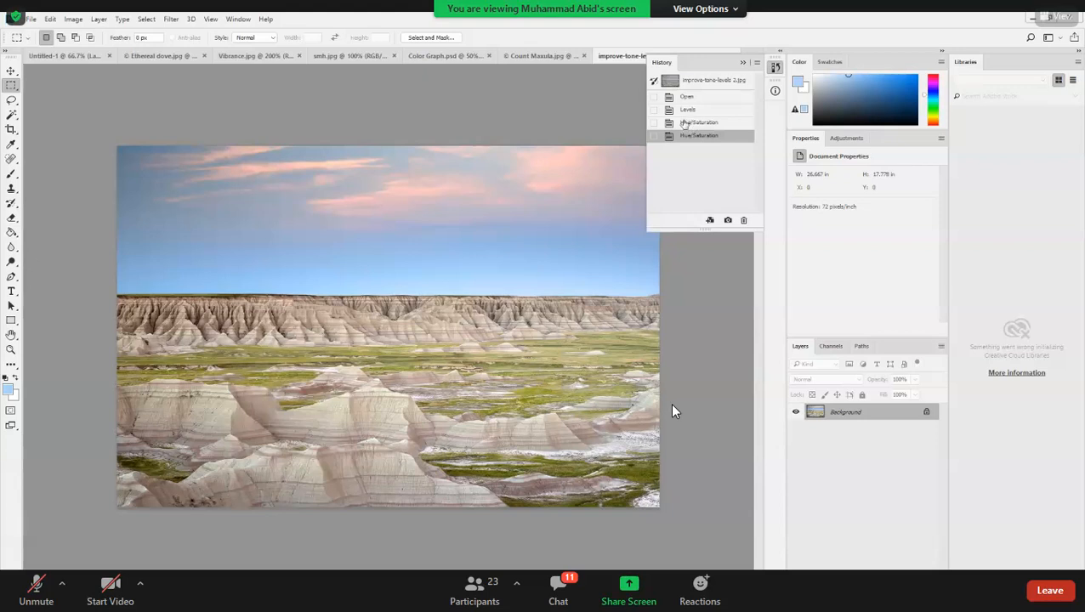
{"action": "left_click", "coordinate": [688, 110]}
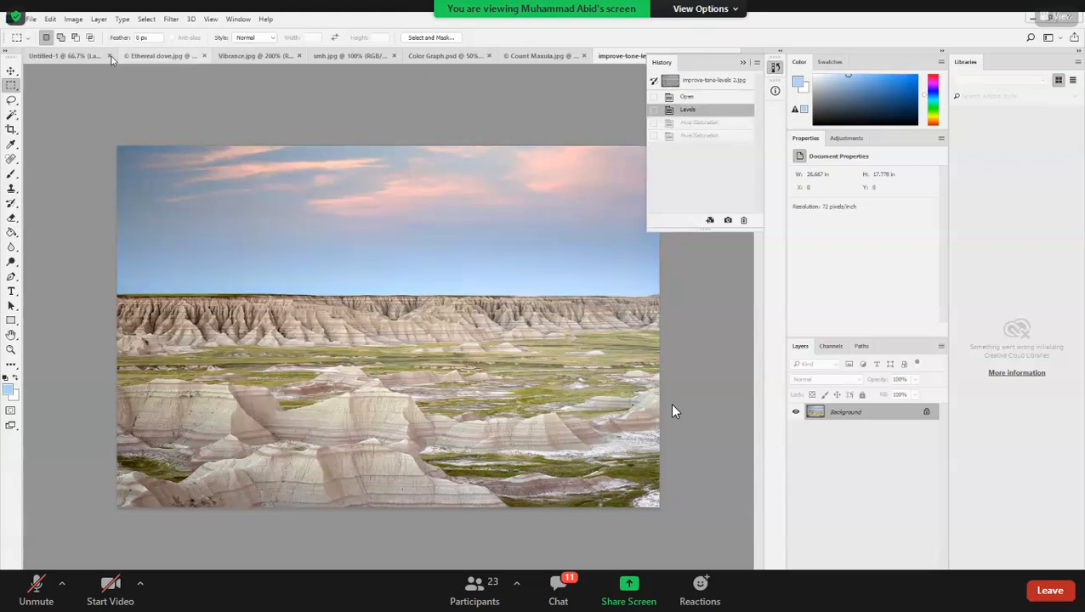
{"action": "left_click", "coordinate": [74, 19]}
{"action": "mouse_move", "coordinate": [92, 48]}
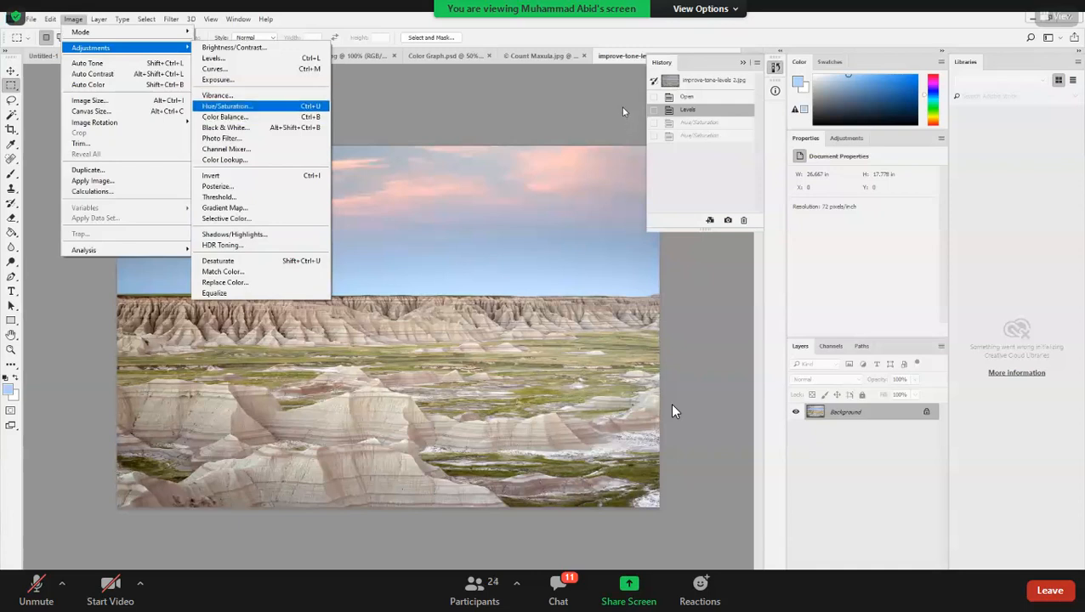
Apply Hue/Saturation with Saturation 30, then revert History to Open to compare
{"action": "key", "text": "Return"}
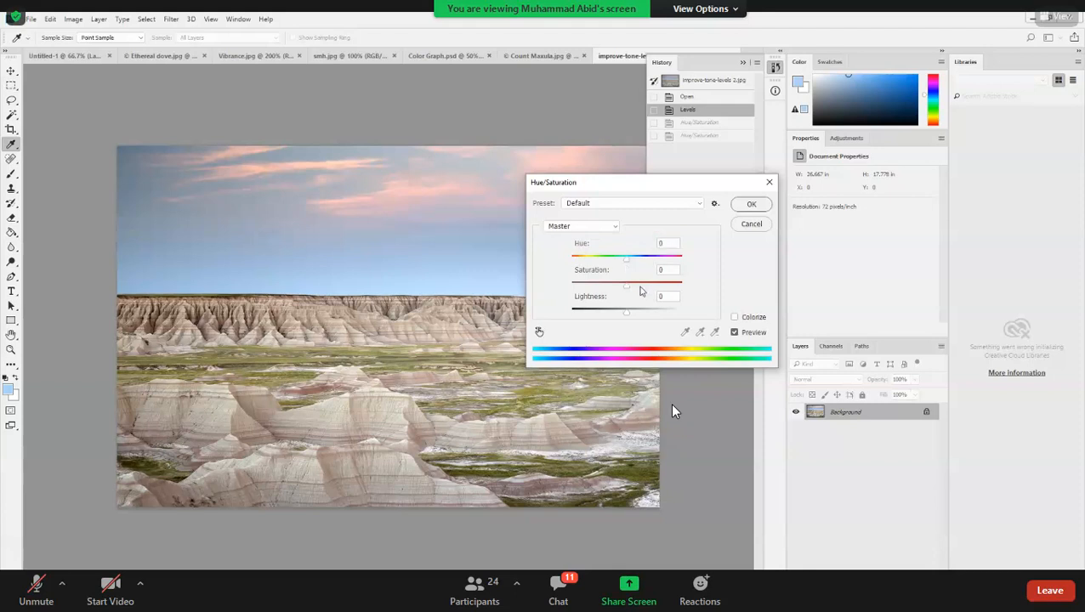
{"action": "left_click_drag", "start_coordinate": [626, 290], "coordinate": [649, 272]}
{"action": "type", "text": "30"}
{"action": "key", "text": "Return"}
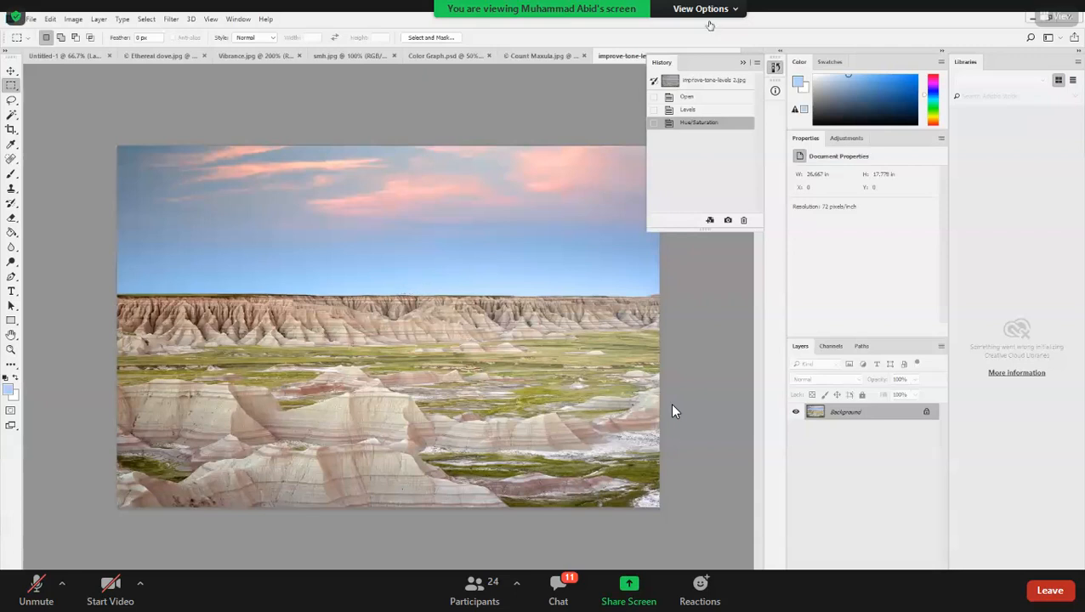
{"action": "left_click", "coordinate": [687, 97]}
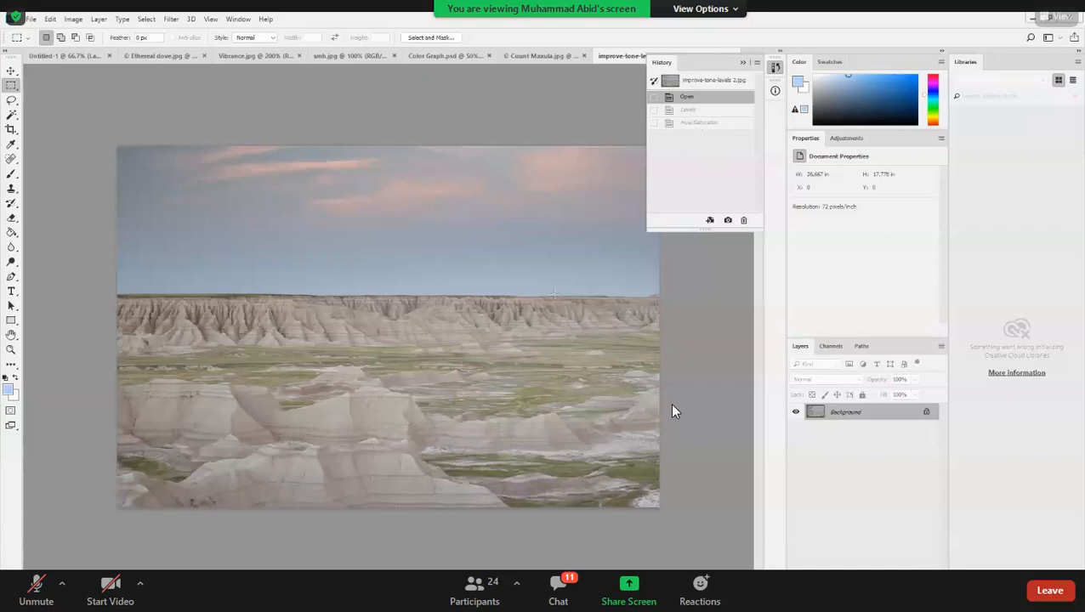
{"action": "key", "text": "ctrl+shift+z"}
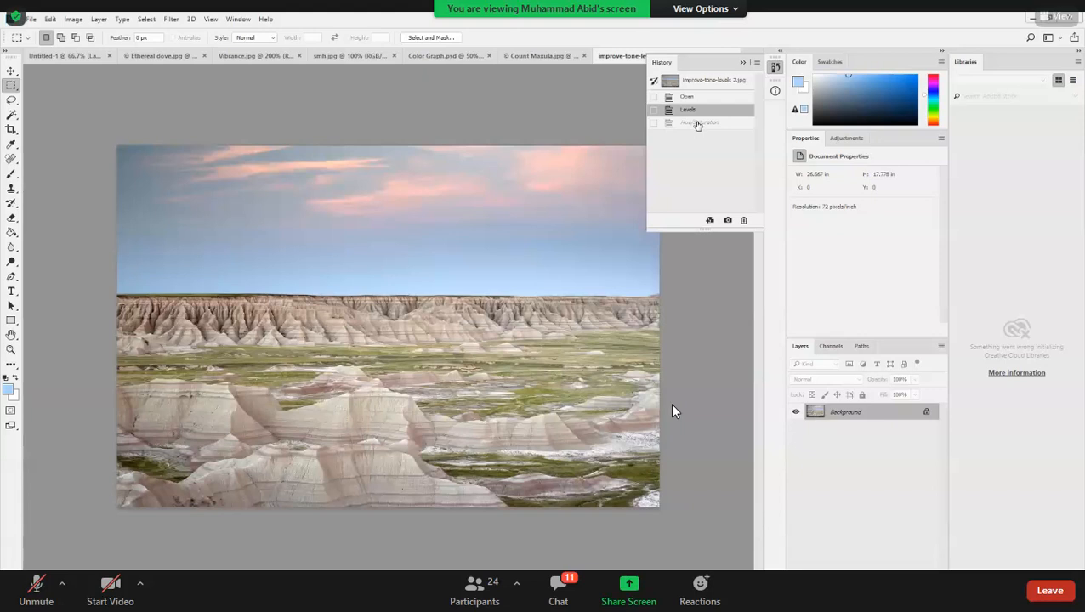
{"action": "key", "text": "ctrl+shift+z"}
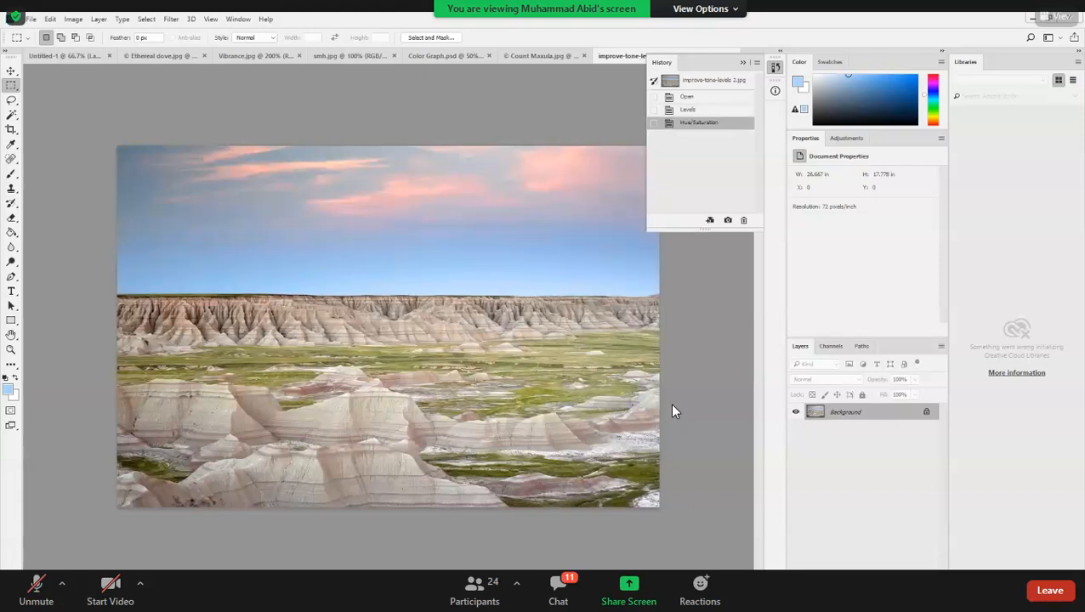
{"action": "left_click", "coordinate": [695, 98]}
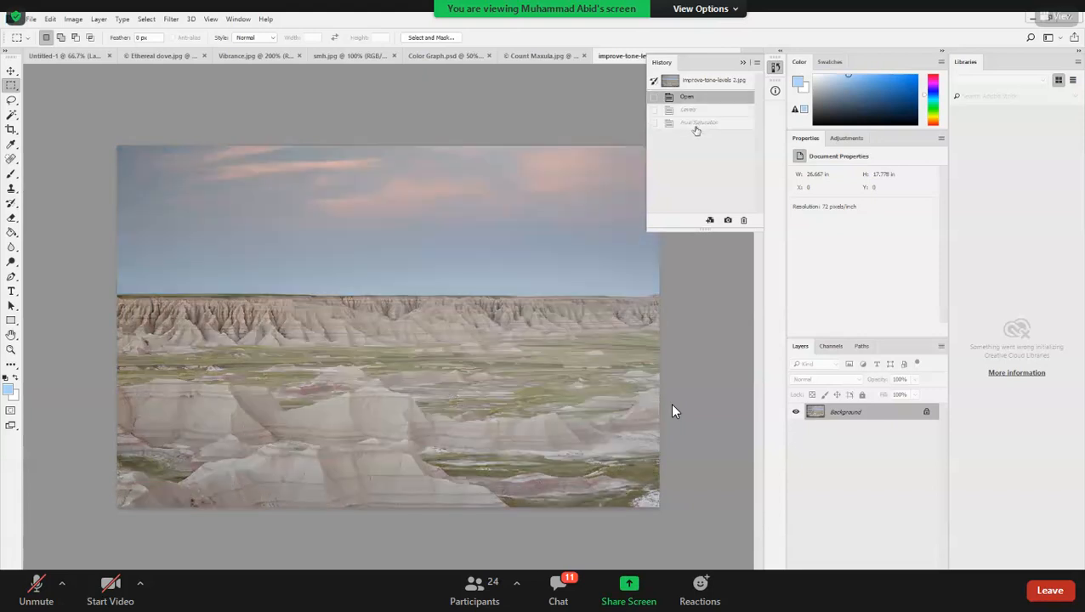
{"action": "left_click", "coordinate": [695, 123]}
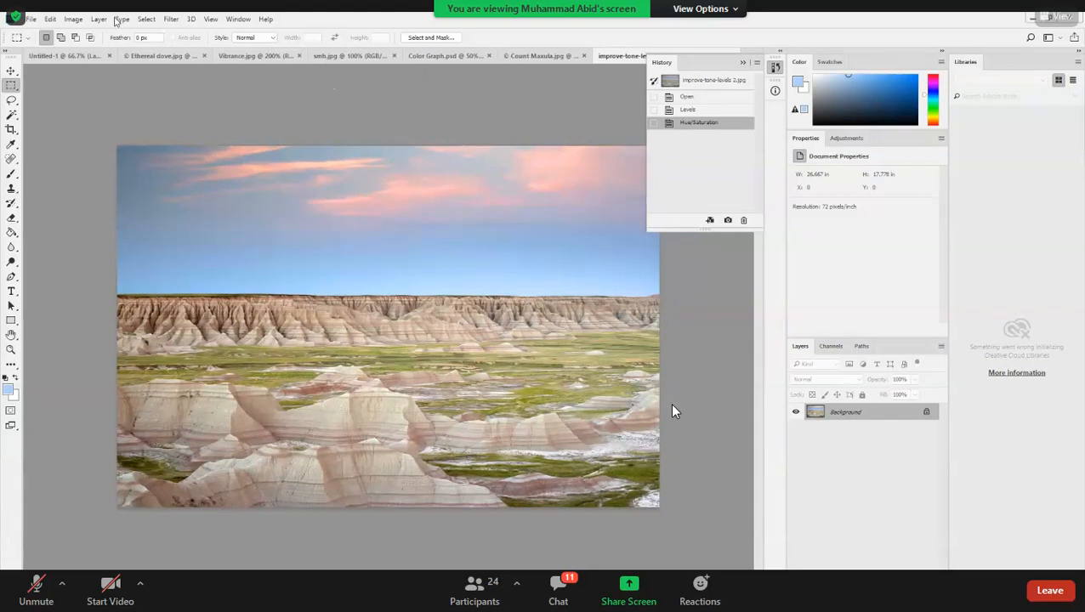
{"action": "left_click", "coordinate": [34, 22]}
Open Count Maxula.jpg and select the entire portrait
{"action": "left_click", "coordinate": [44, 43]}
{"action": "double_click", "coordinate": [311, 164]}
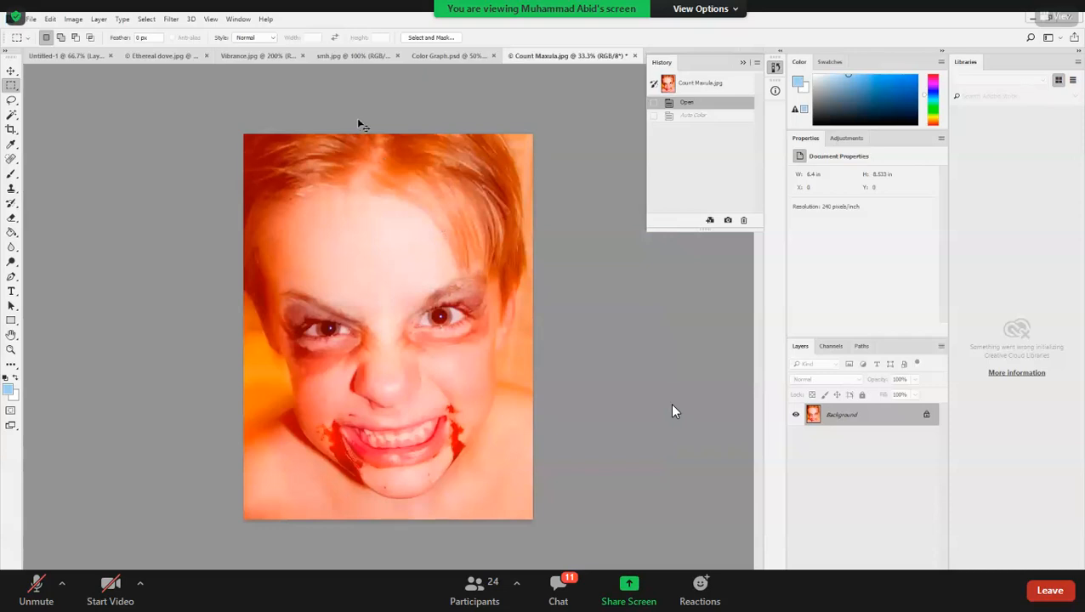
{"action": "key", "text": "ctrl+a"}
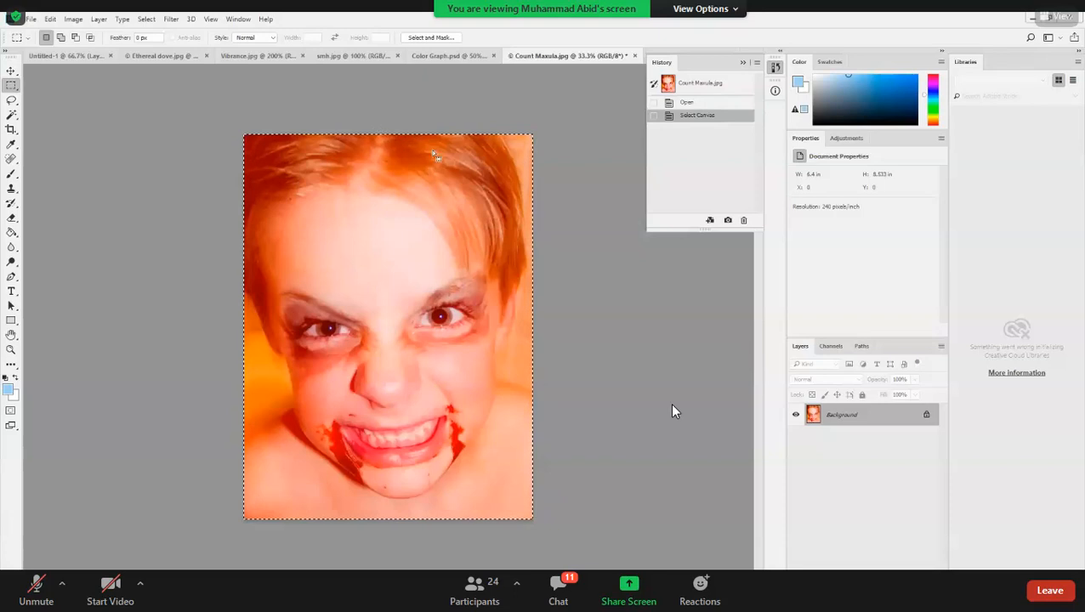
Paste the portrait into a new 1536×2048 document, Untitled-2
{"action": "left_click", "coordinate": [29, 19]}
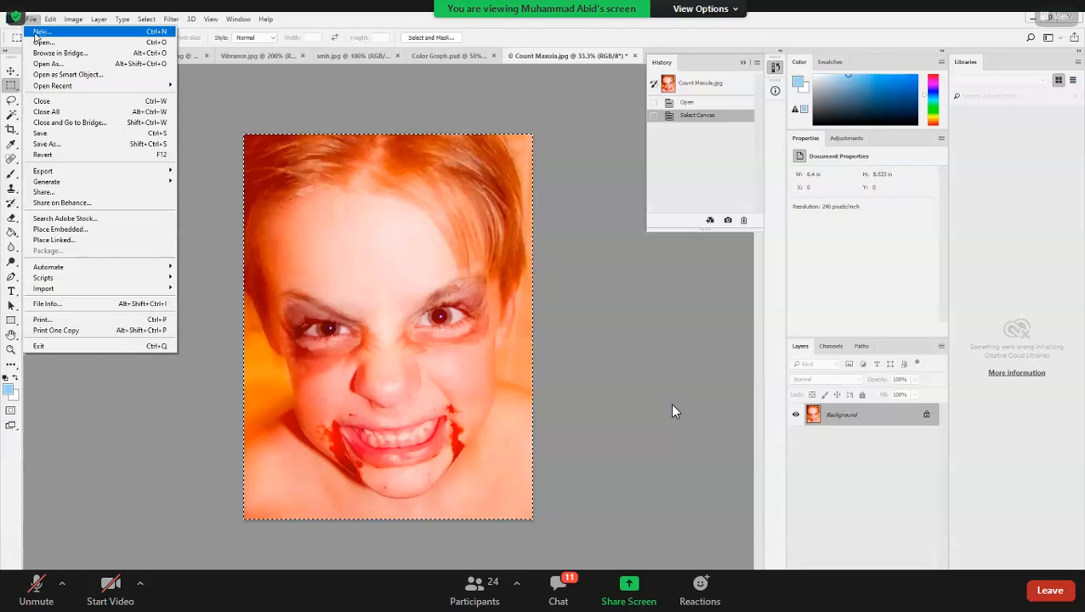
{"action": "left_click", "coordinate": [38, 33]}
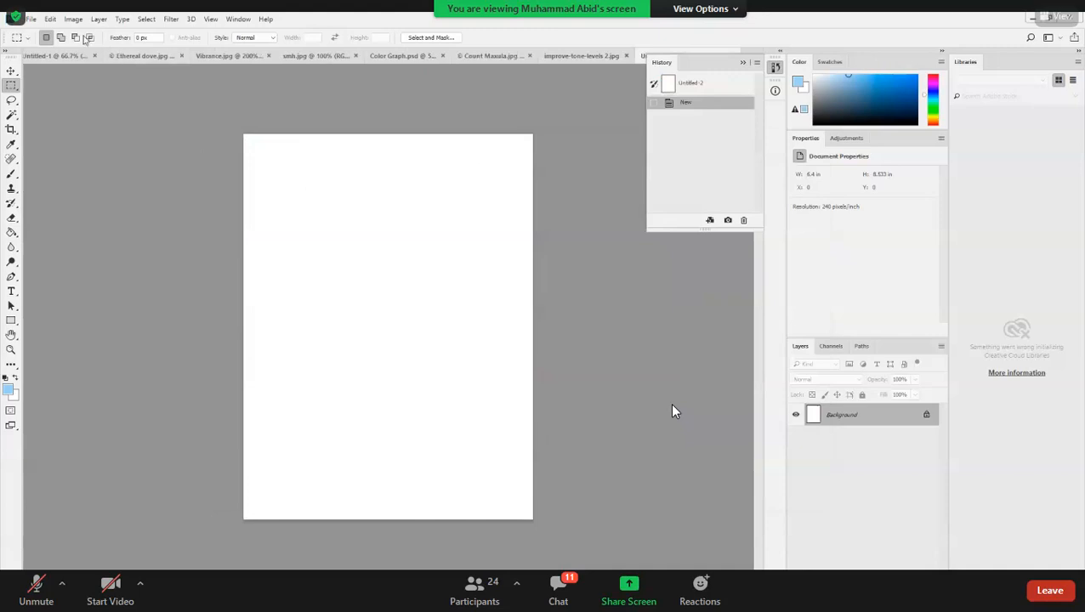
{"action": "left_click", "coordinate": [56, 20]}
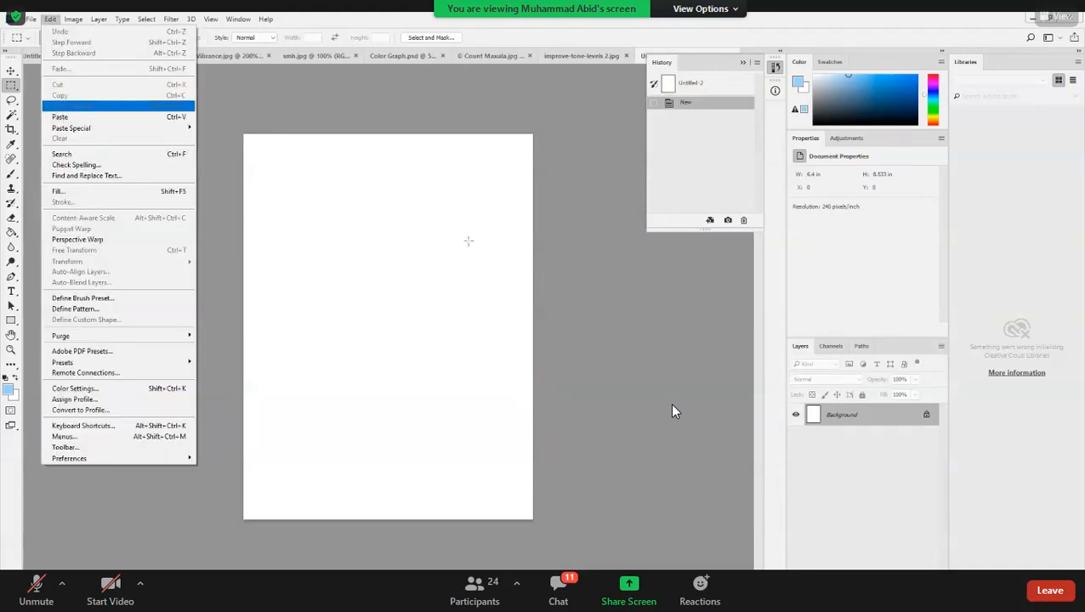
{"action": "left_click", "coordinate": [59, 117]}
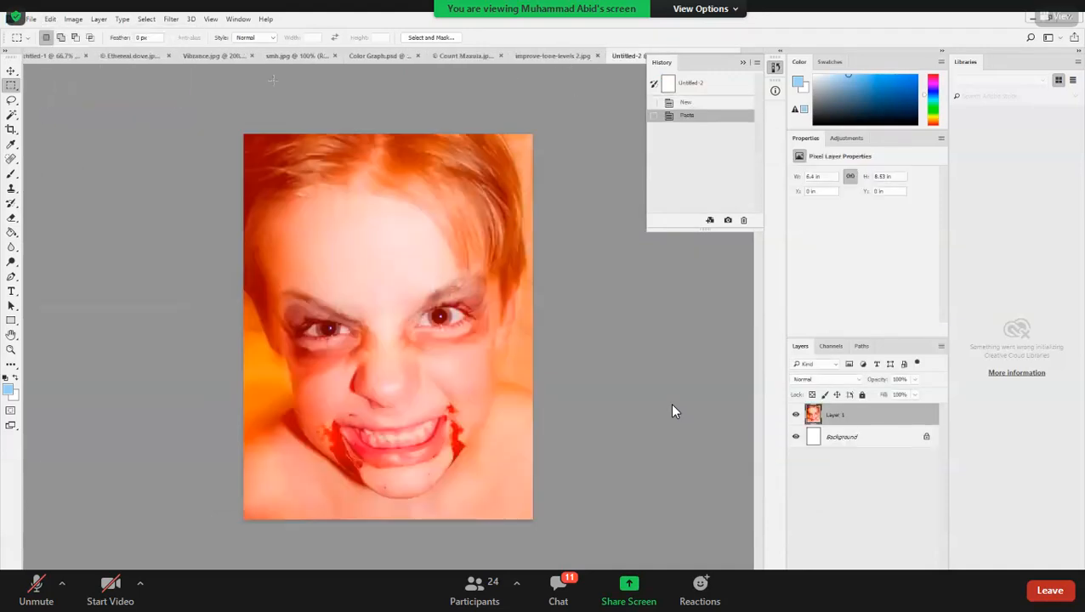
{"action": "left_click", "coordinate": [83, 55]}
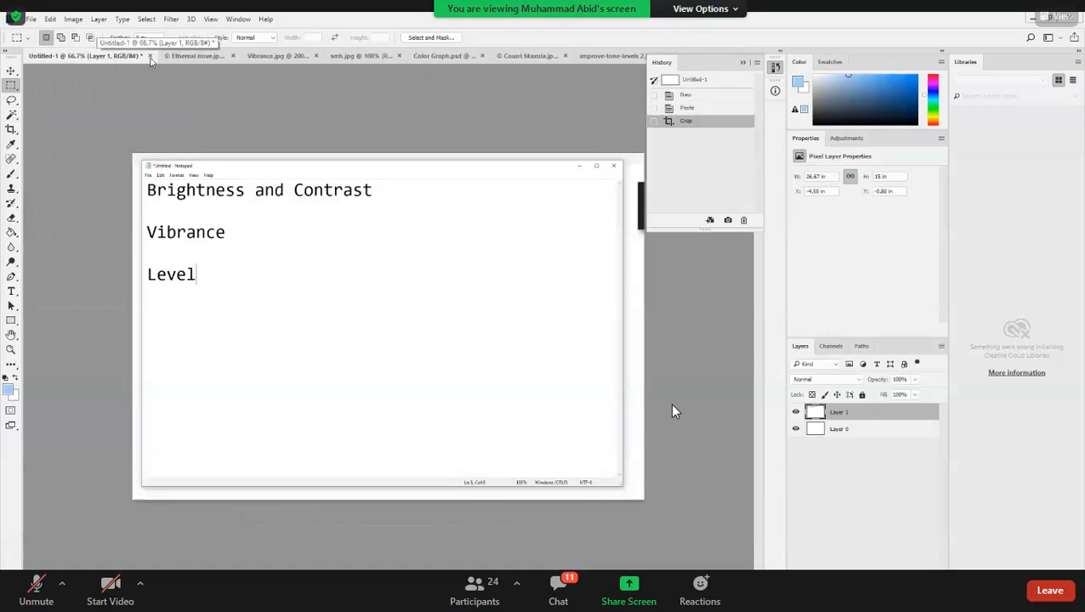
Close Untitled-1, the Ethereal dove image and Vibrance.jpg without saving
{"action": "key", "text": "ctrl+w"}
{"action": "left_click", "coordinate": [483, 237]}
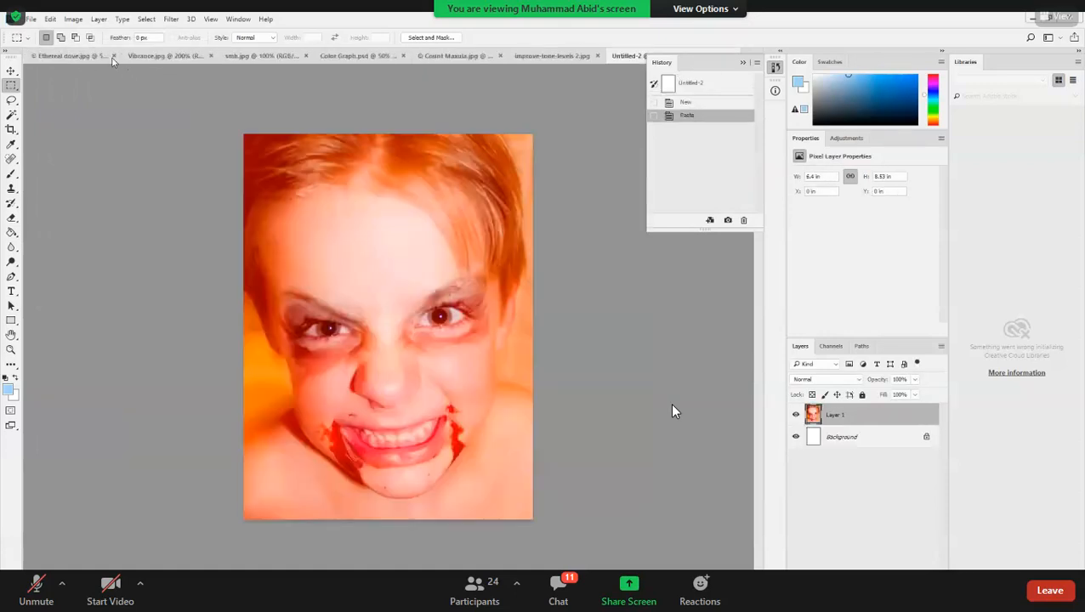
{"action": "left_click", "coordinate": [111, 57]}
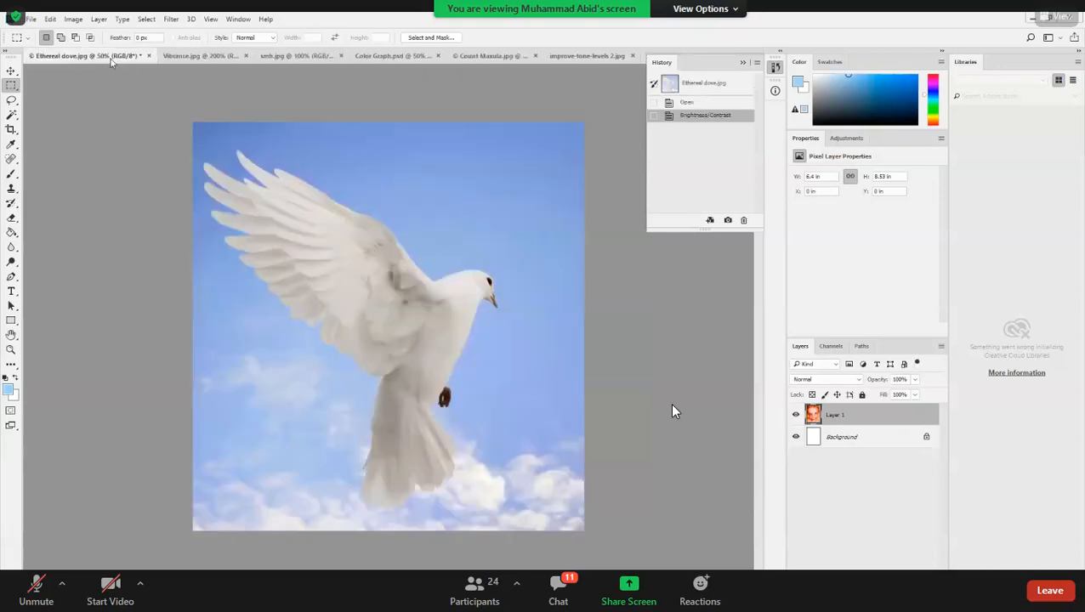
{"action": "key", "text": "ctrl+w"}
{"action": "left_click", "coordinate": [126, 57]}
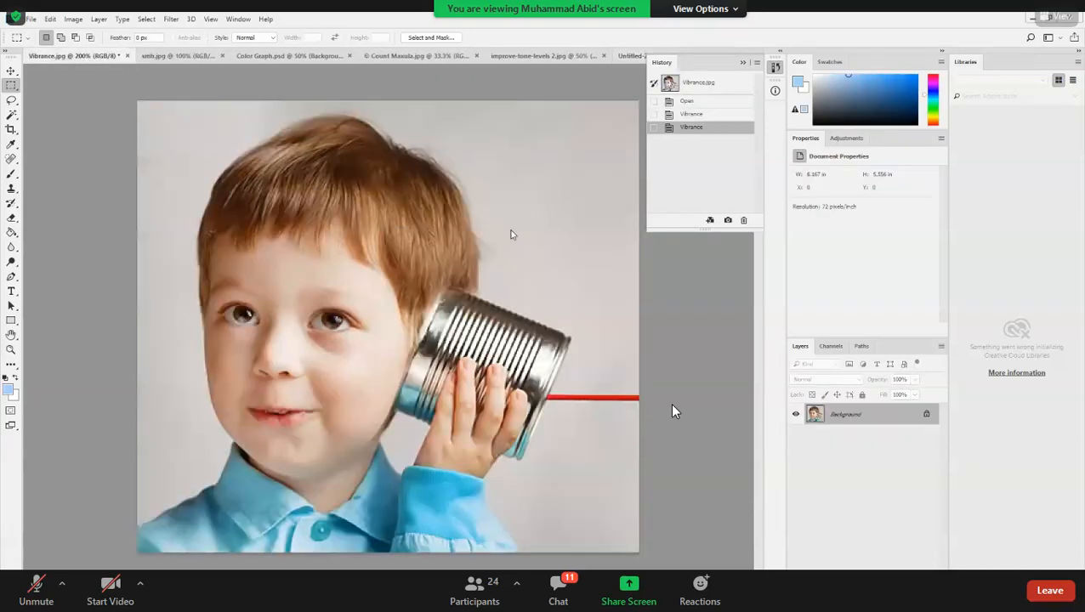
{"action": "left_click", "coordinate": [127, 56]}
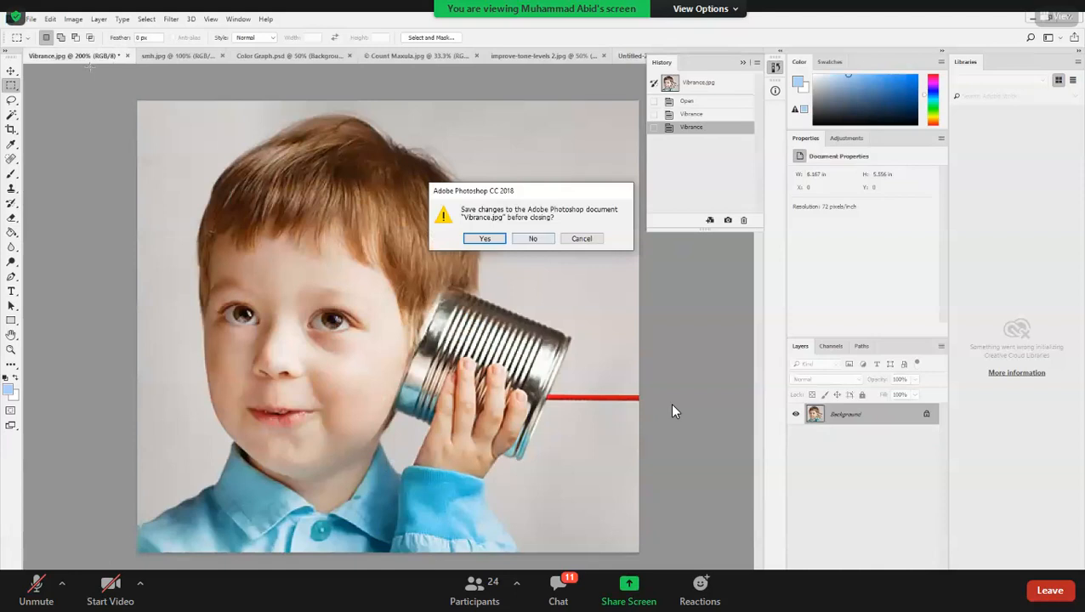
{"action": "left_click", "coordinate": [532, 238]}
Close smh.jpg, Color Graph.psd and Count Maxula.jpg without saving
{"action": "left_click", "coordinate": [68, 55]}
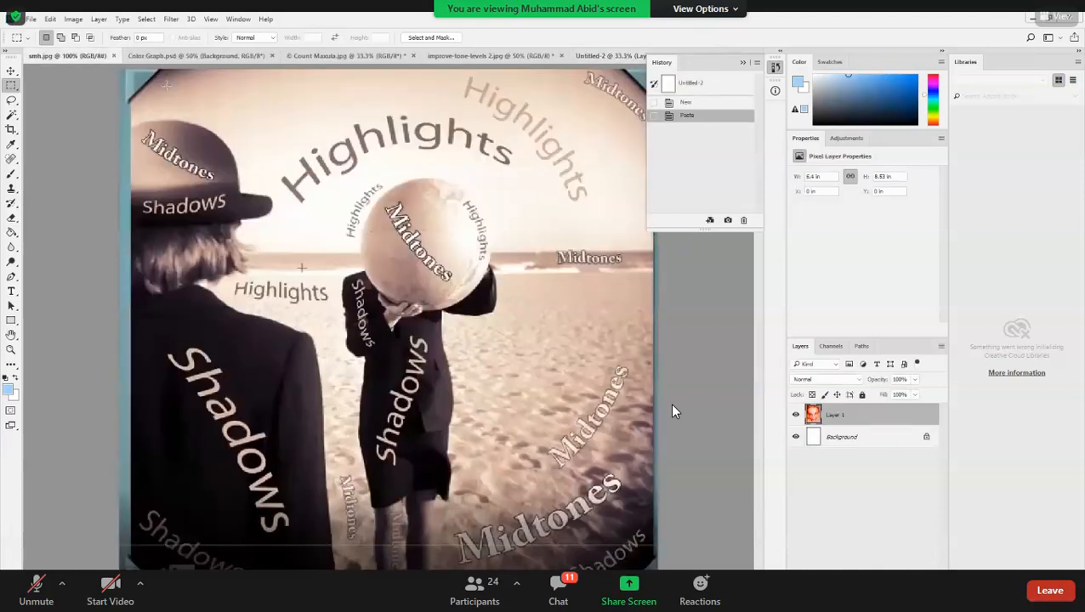
{"action": "left_click", "coordinate": [113, 55]}
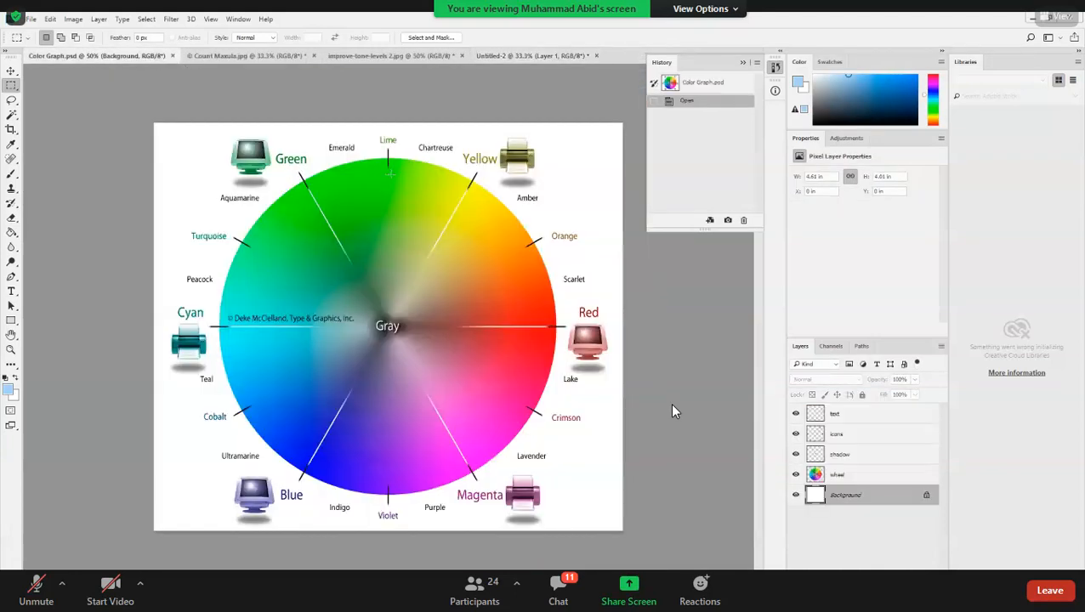
{"action": "left_click", "coordinate": [171, 56]}
{"action": "left_click", "coordinate": [151, 56]}
{"action": "key", "text": "ctrl+a"}
{"action": "key", "text": "ctrl+w"}
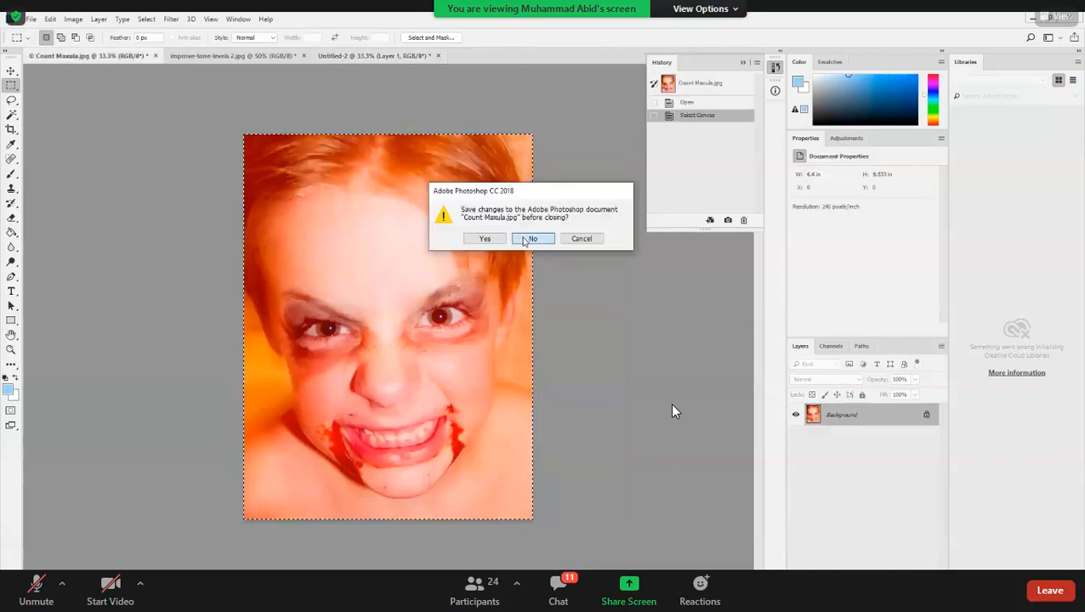
{"action": "left_click", "coordinate": [530, 239]}
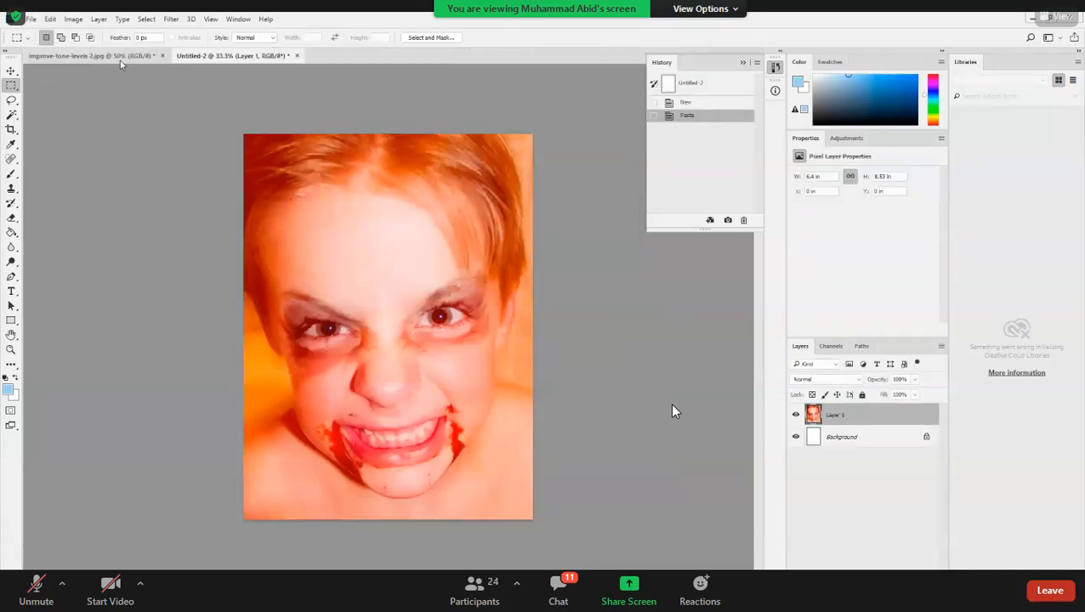
{"action": "left_click", "coordinate": [237, 20]}
Close the landscape photo, discarding its changes
{"action": "mouse_move", "coordinate": [255, 32]}
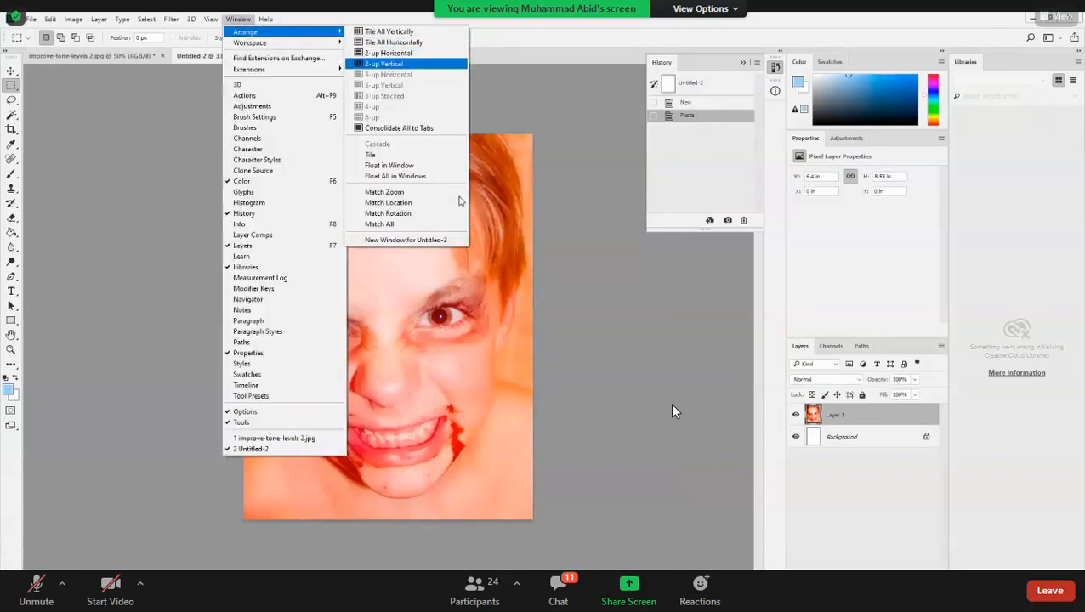
{"action": "left_click", "coordinate": [384, 64]}
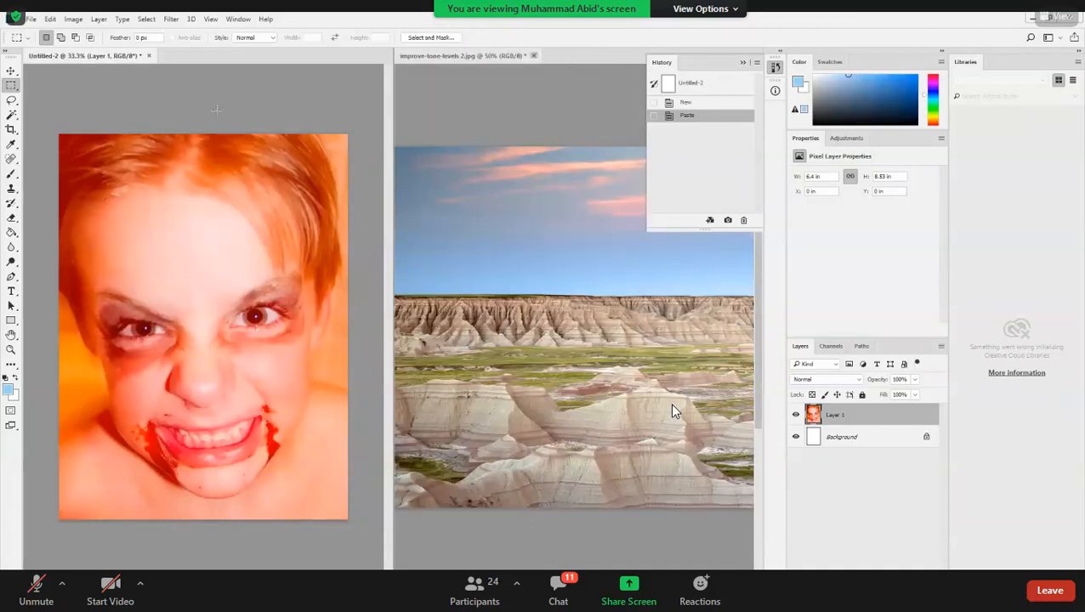
{"action": "left_click", "coordinate": [534, 55]}
{"action": "key", "text": "n"}
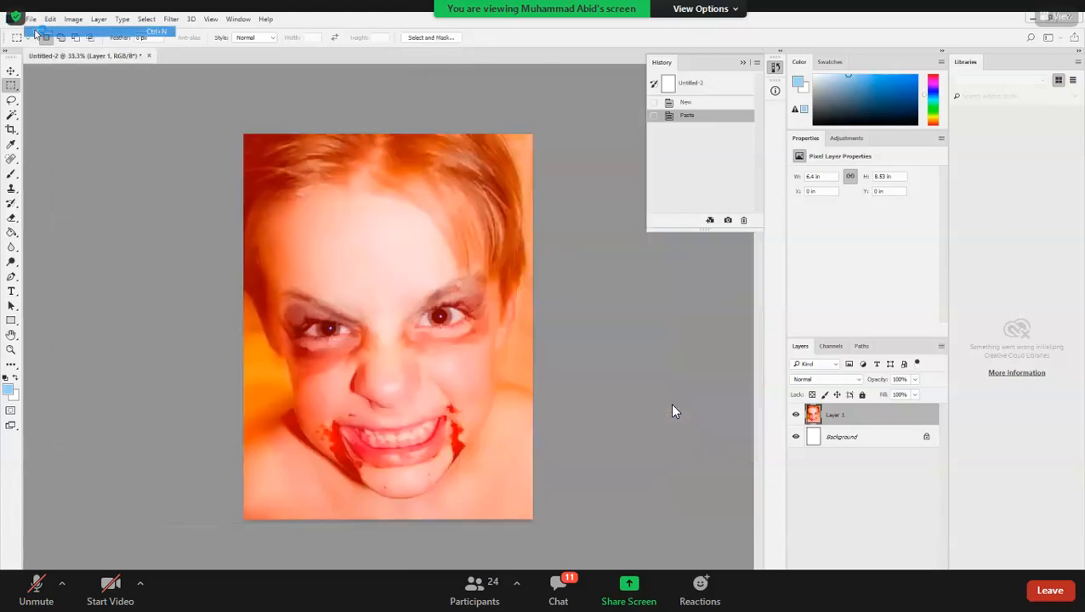
Paste the portrait into a new Clipboard-sized Untitled-3 and tile both portraits 2-up Vertical
{"action": "key", "text": "ctrl+n"}
{"action": "left_click", "coordinate": [738, 480]}
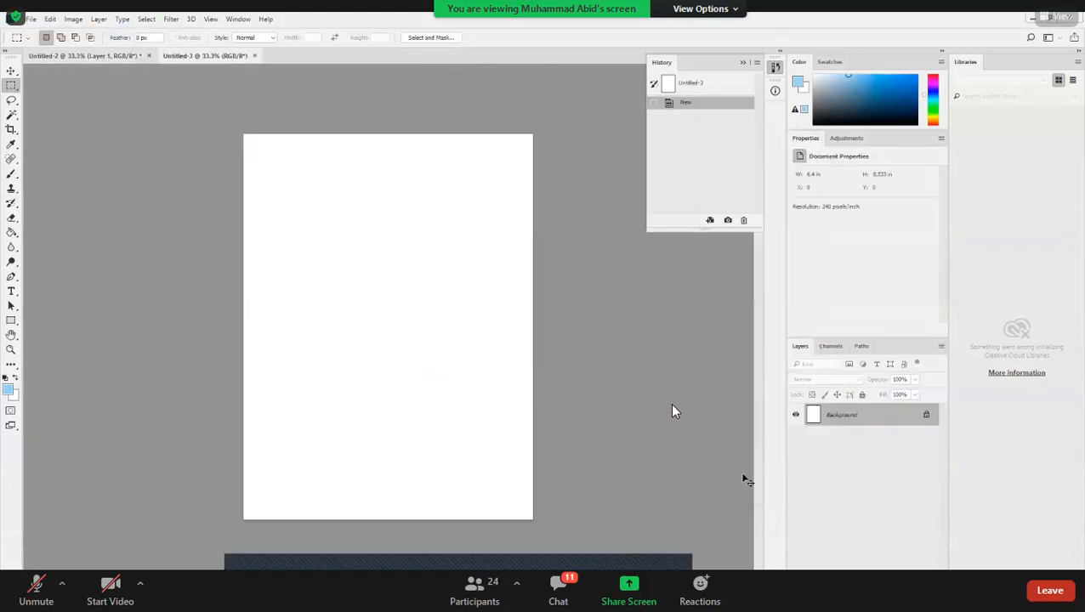
{"action": "key", "text": "ctrl+v"}
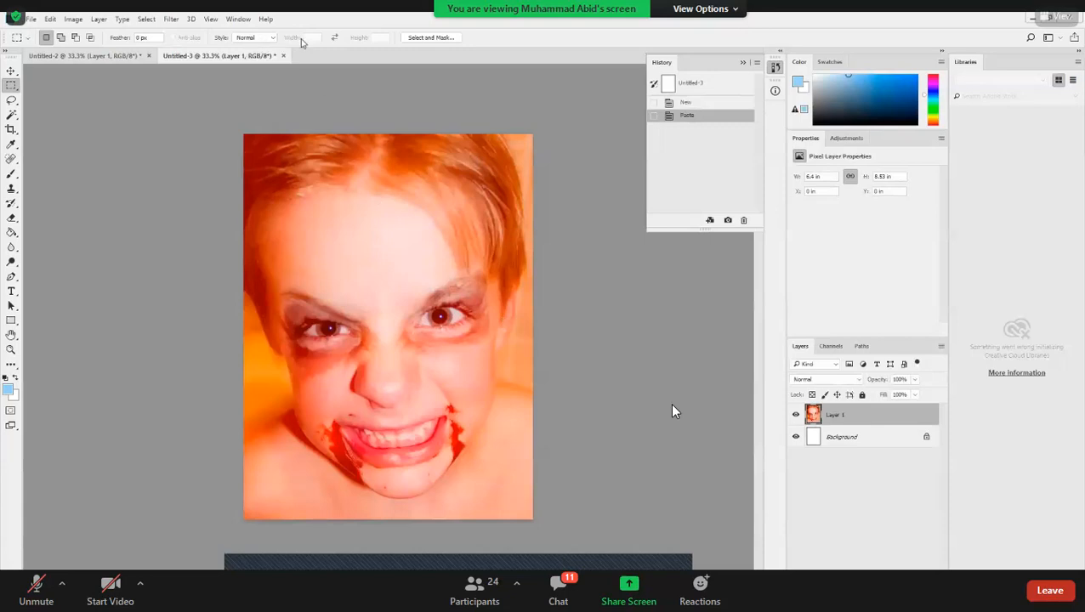
{"action": "left_click", "coordinate": [238, 18]}
{"action": "mouse_move", "coordinate": [285, 31]}
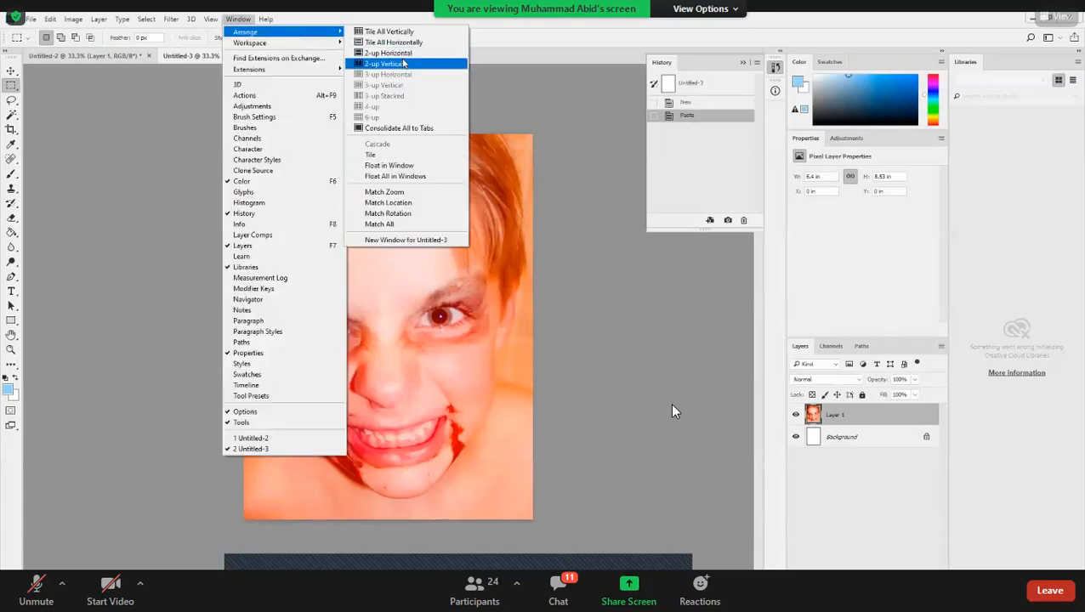
{"action": "left_click", "coordinate": [383, 64]}
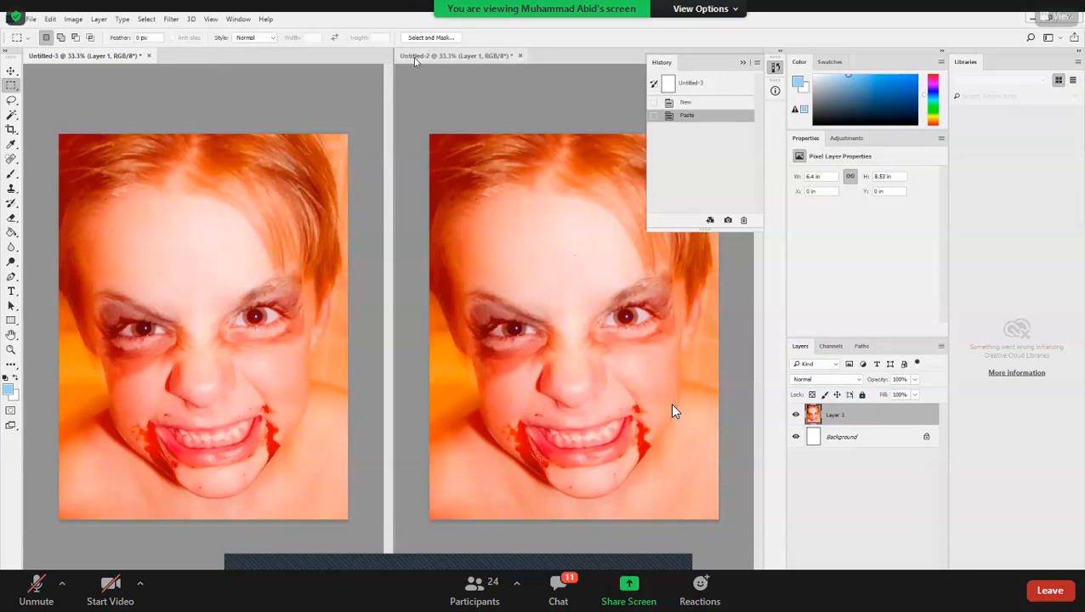
Apply Auto Color to the left portrait copy, then move to the still-orange right copy
{"action": "left_click", "coordinate": [75, 20]}
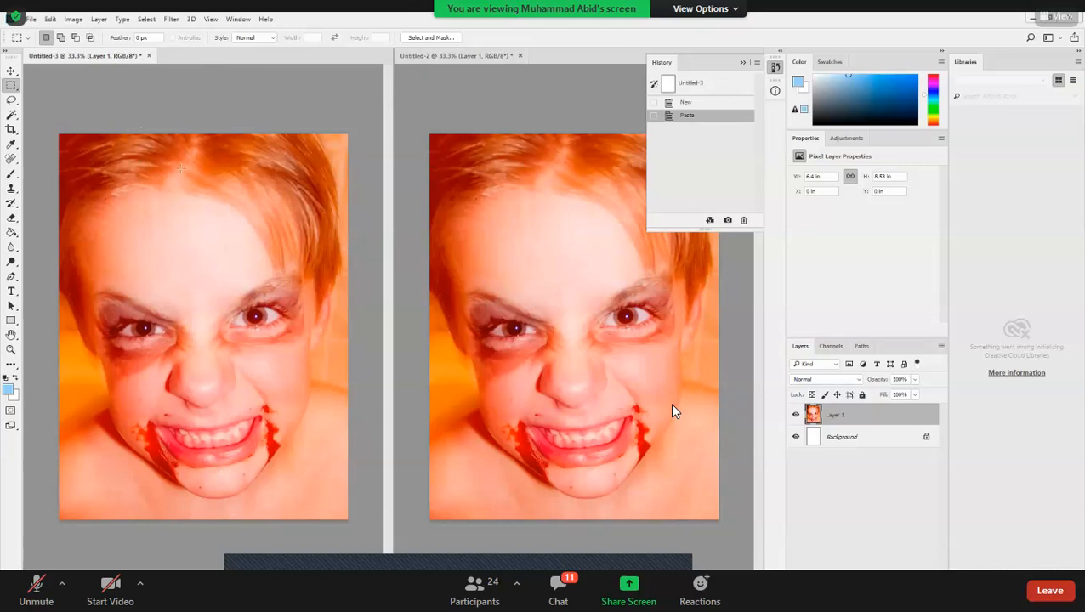
{"action": "left_click", "coordinate": [88, 84]}
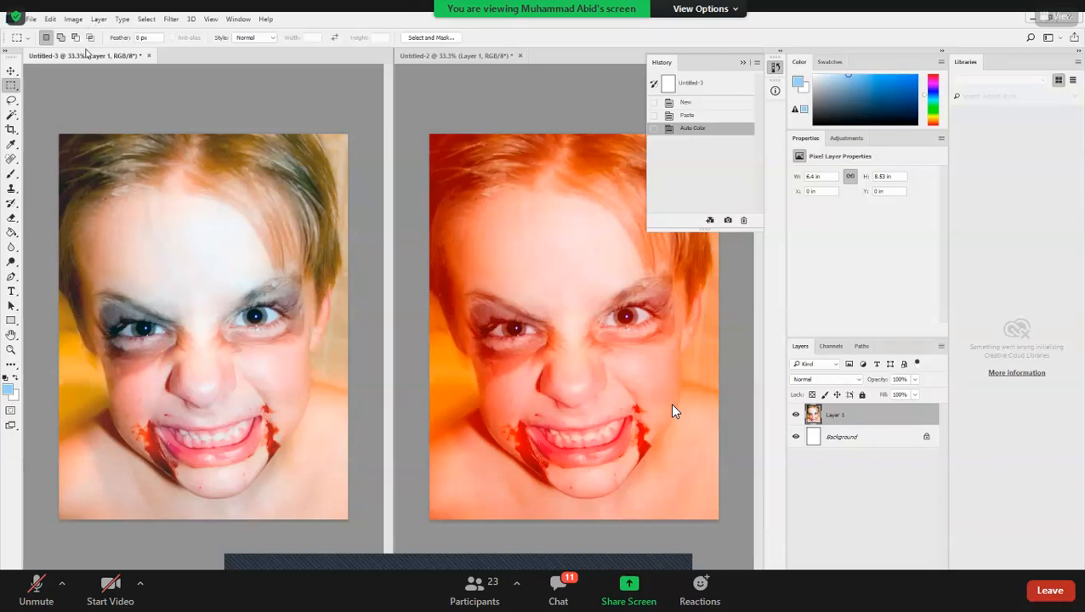
{"action": "left_click", "coordinate": [77, 19]}
{"action": "mouse_move", "coordinate": [119, 47]}
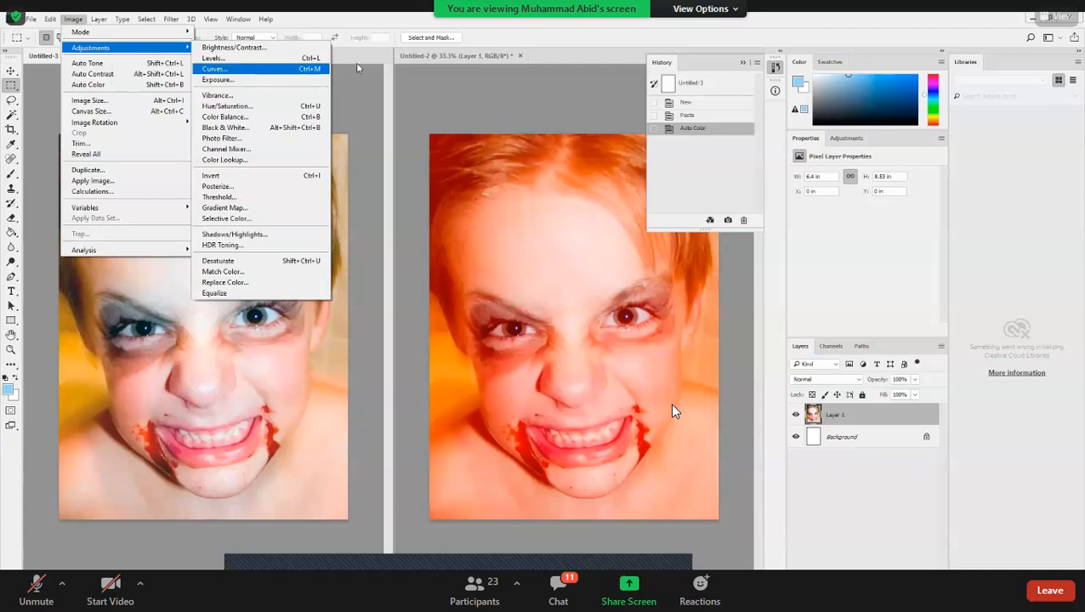
{"action": "left_click", "coordinate": [495, 98]}
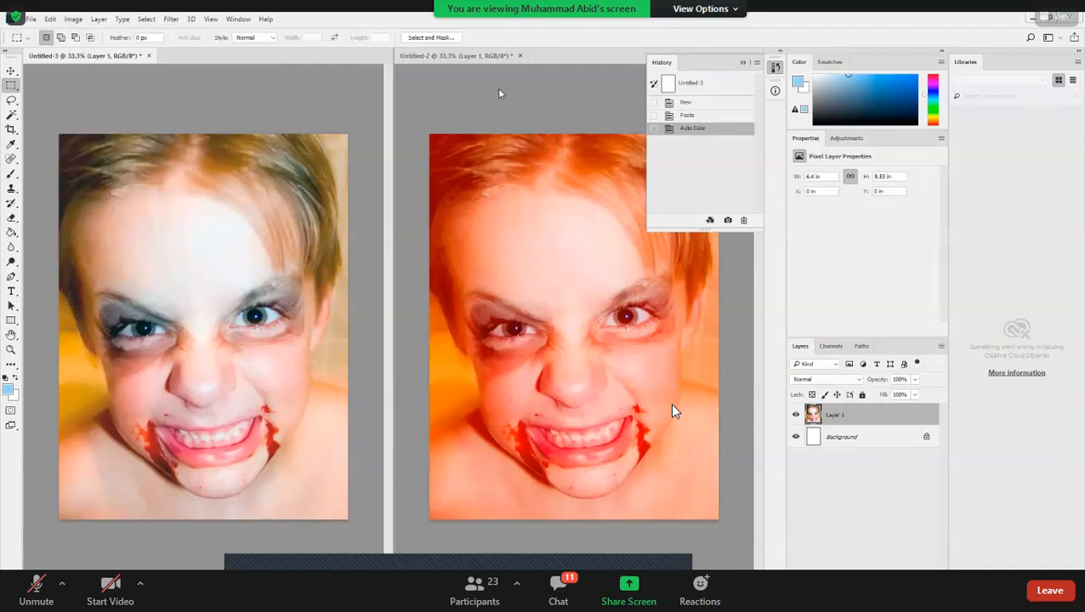
{"action": "key", "text": "ctrl+z"}
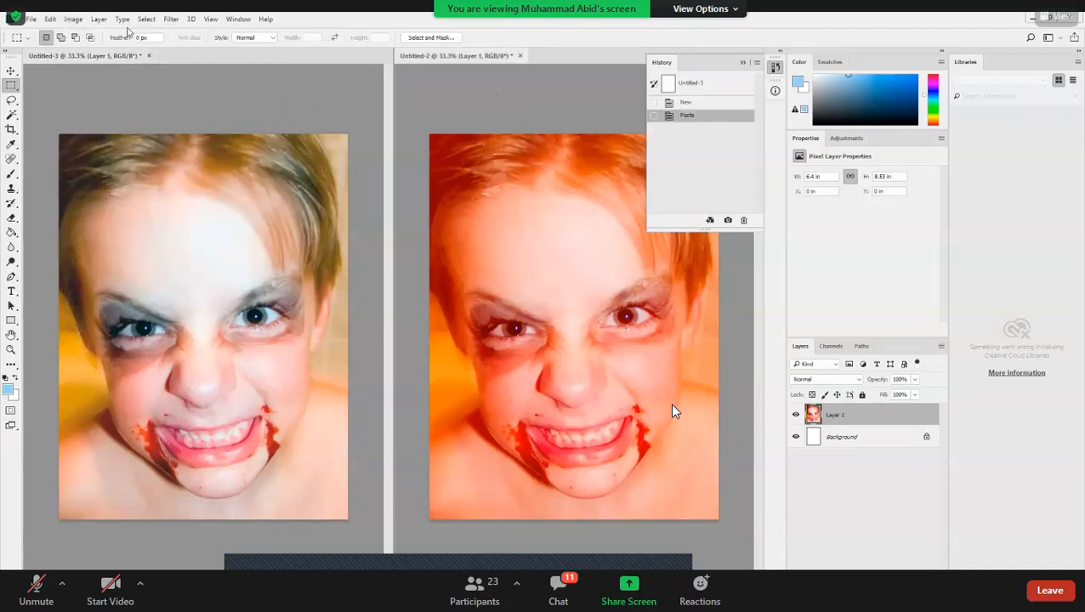
{"action": "left_click", "coordinate": [73, 19]}
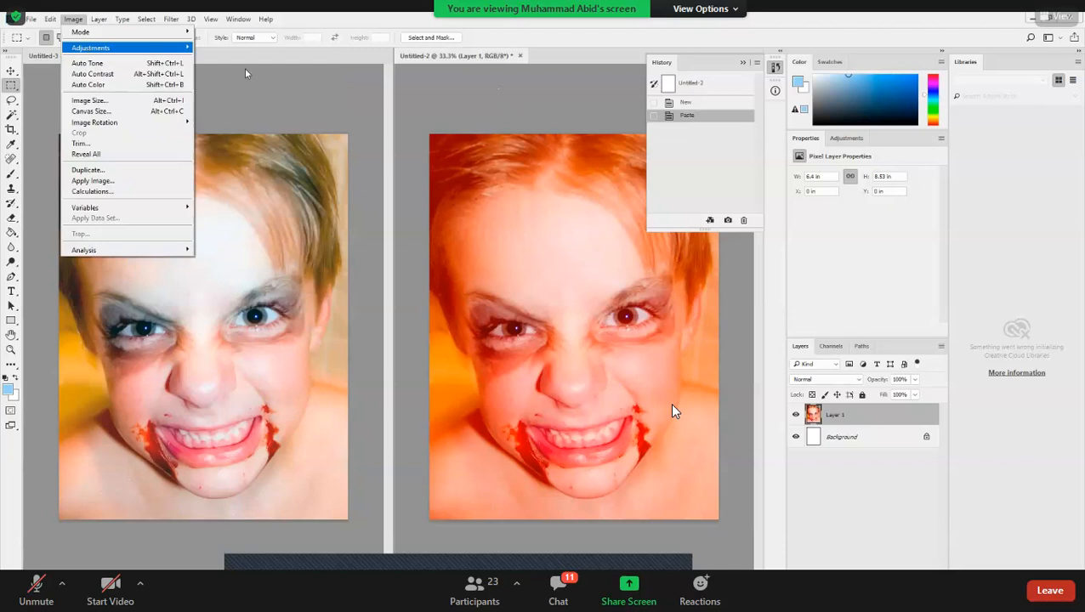
Open Levels on the orange right portrait, preview Auto, then Alt-reset to 0, 1.00, 255
{"action": "mouse_move", "coordinate": [170, 47]}
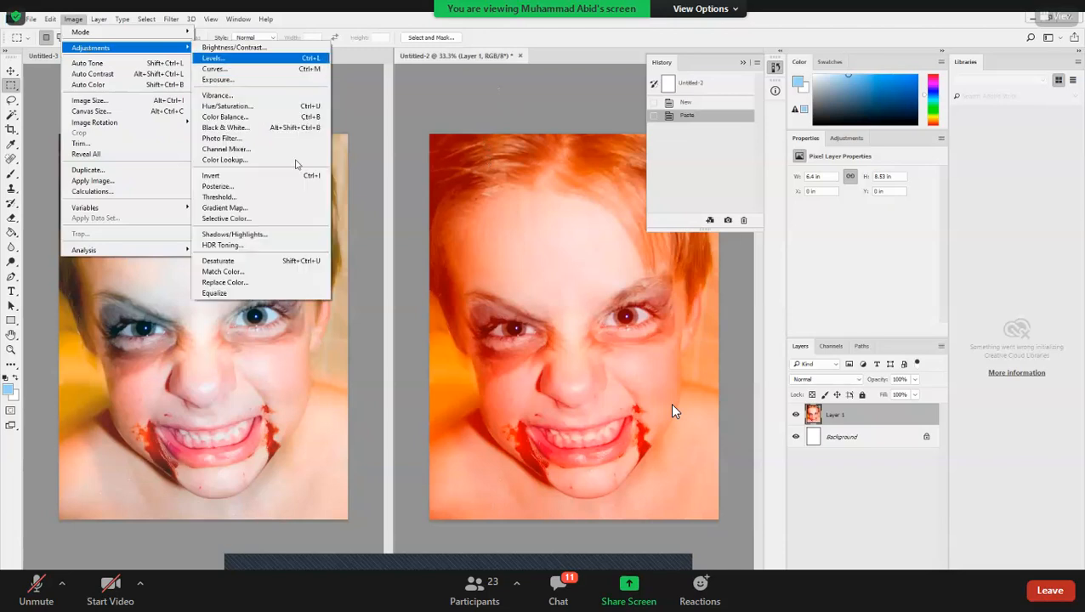
{"action": "left_click", "coordinate": [238, 58]}
{"action": "left_click_drag", "start_coordinate": [510, 136], "coordinate": [297, 163]}
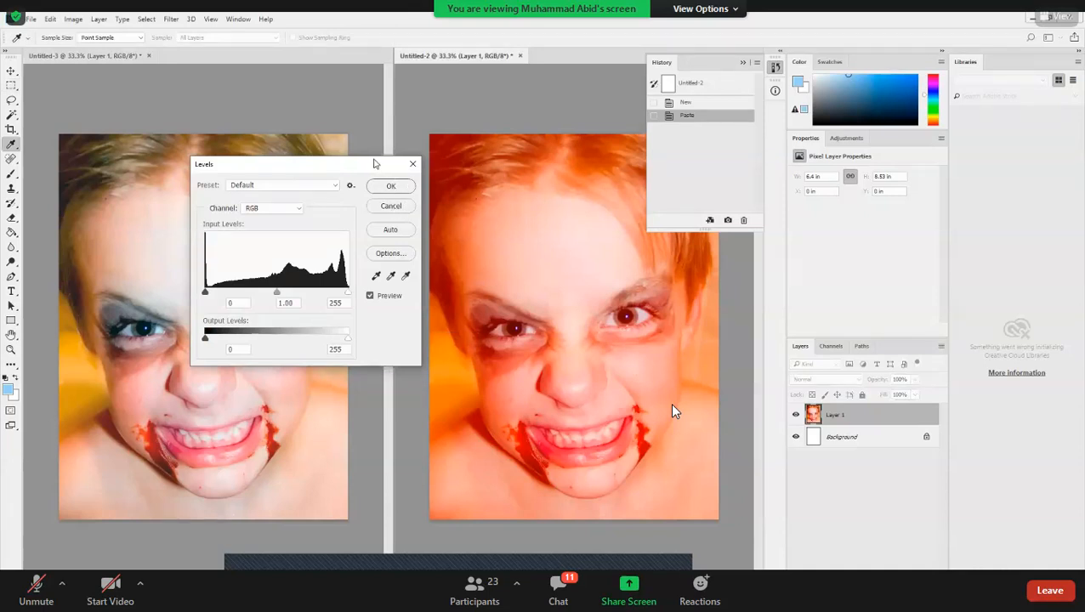
{"action": "left_click_drag", "start_coordinate": [374, 164], "coordinate": [381, 144]}
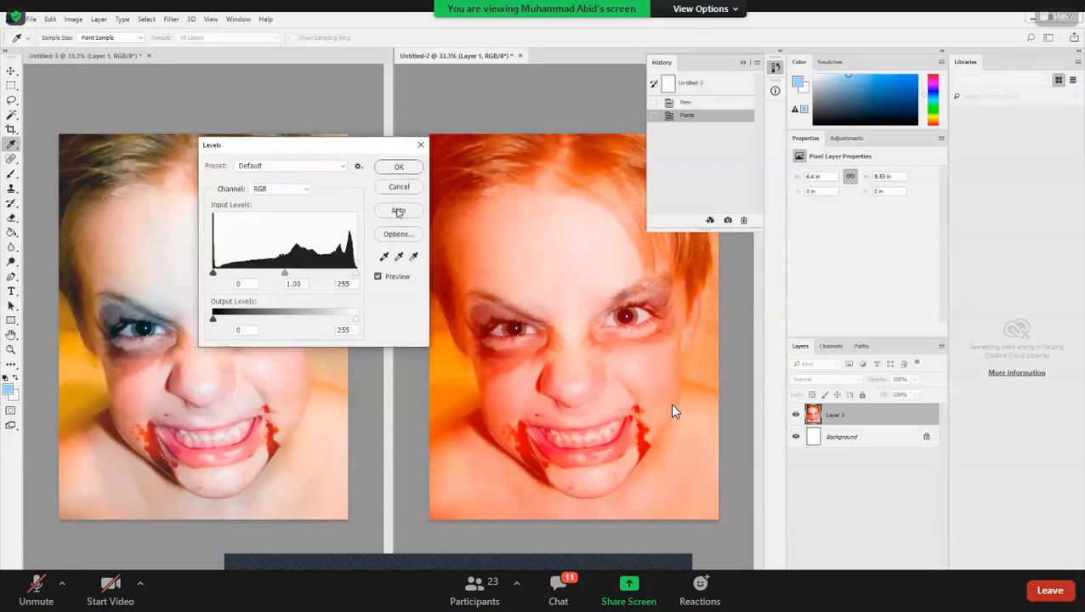
{"action": "left_click", "coordinate": [398, 211]}
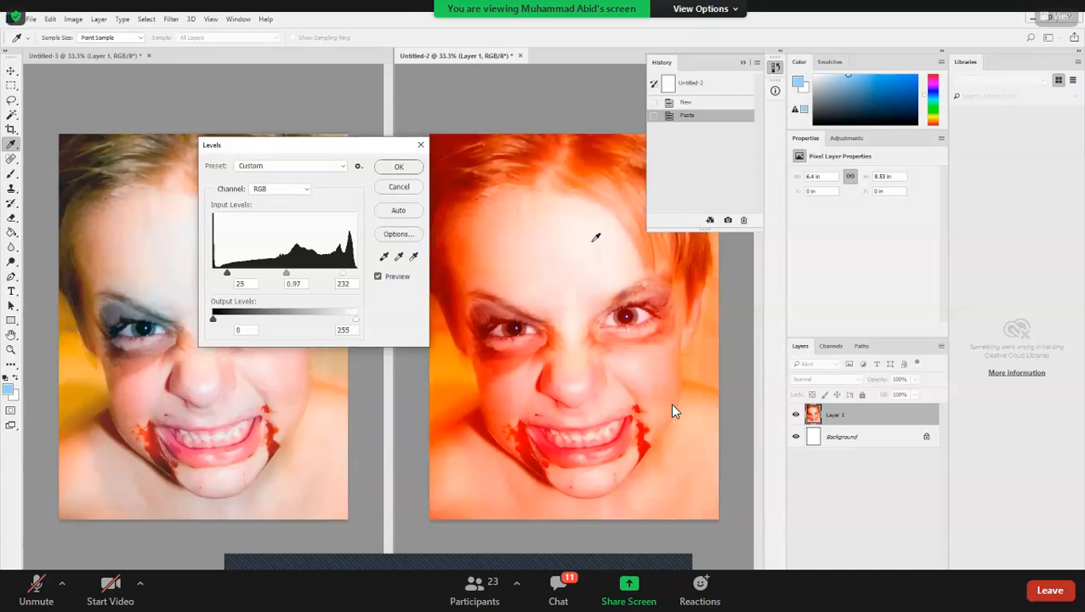
{"action": "key", "text": "alt"}
{"action": "left_click", "coordinate": [400, 188], "text": "alt"}
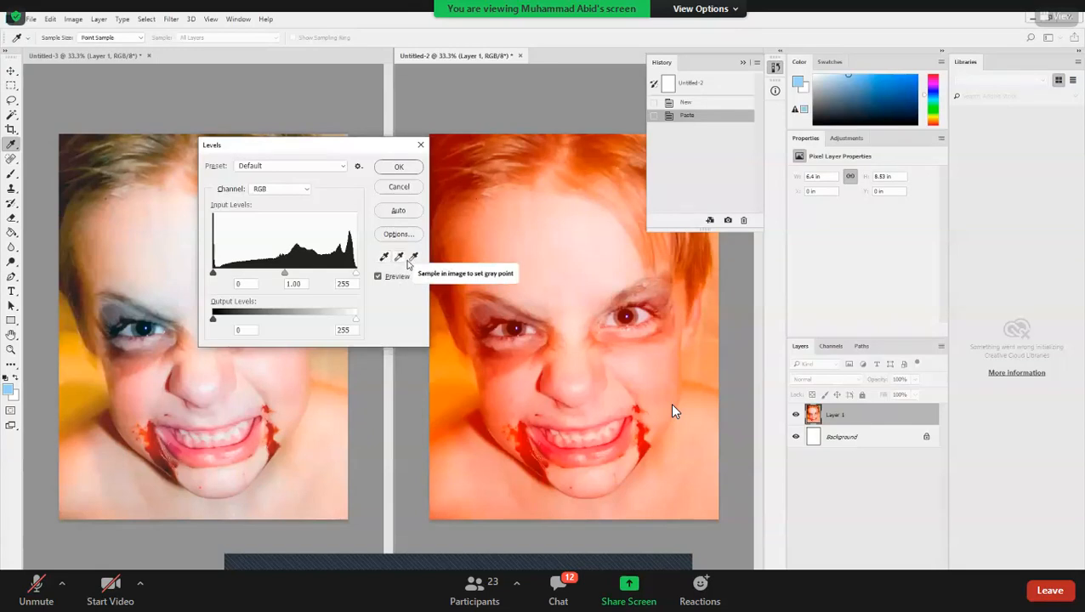
Try white-point samples near the eye and forehead, undoing the blown-out result
{"action": "left_click", "coordinate": [415, 258]}
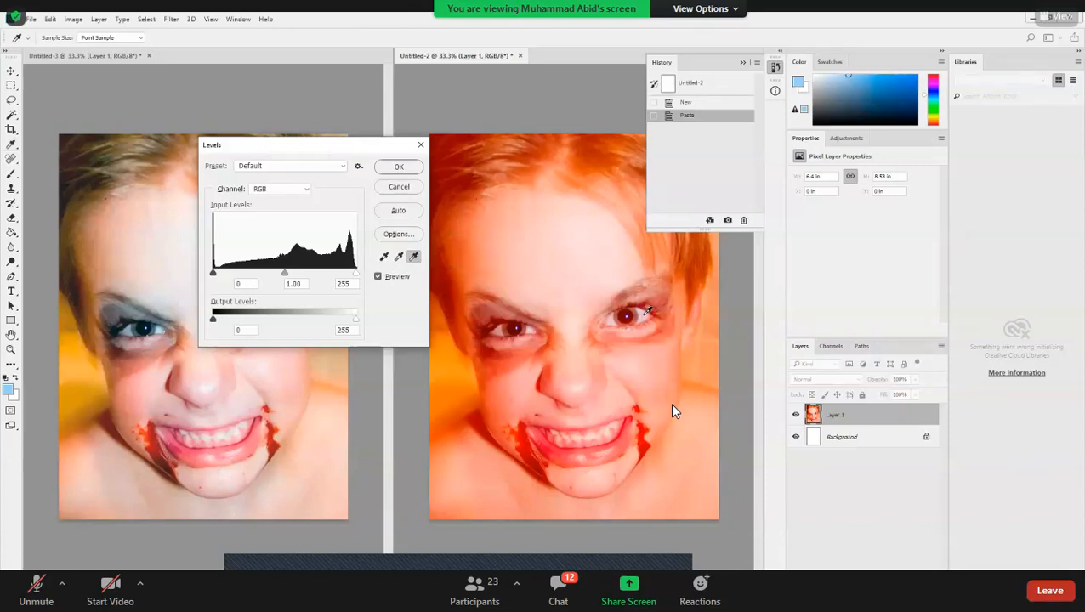
{"action": "left_click", "coordinate": [642, 308]}
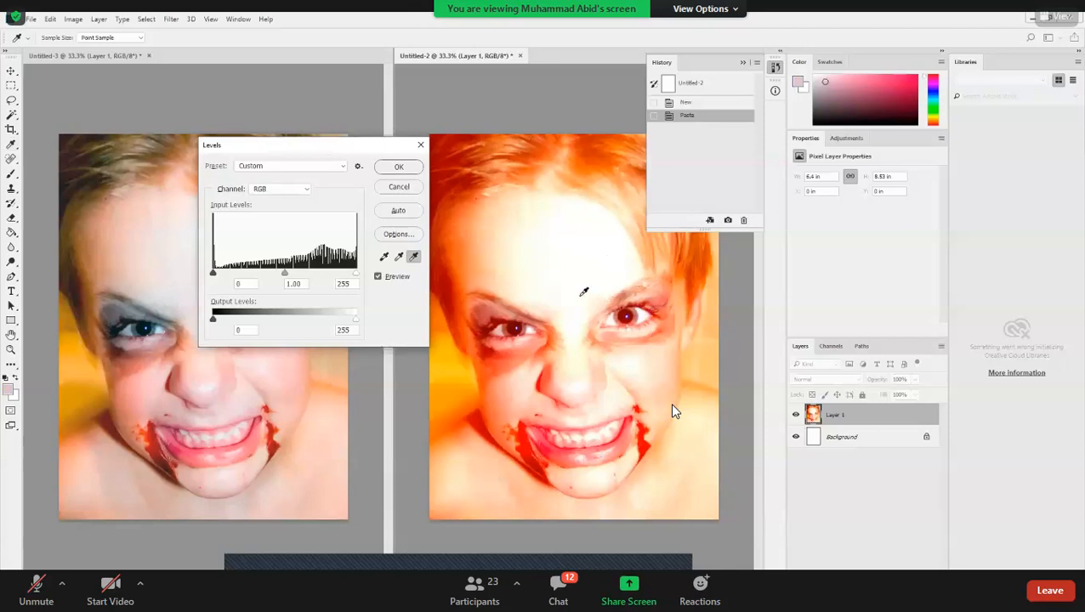
{"action": "left_click", "coordinate": [465, 258]}
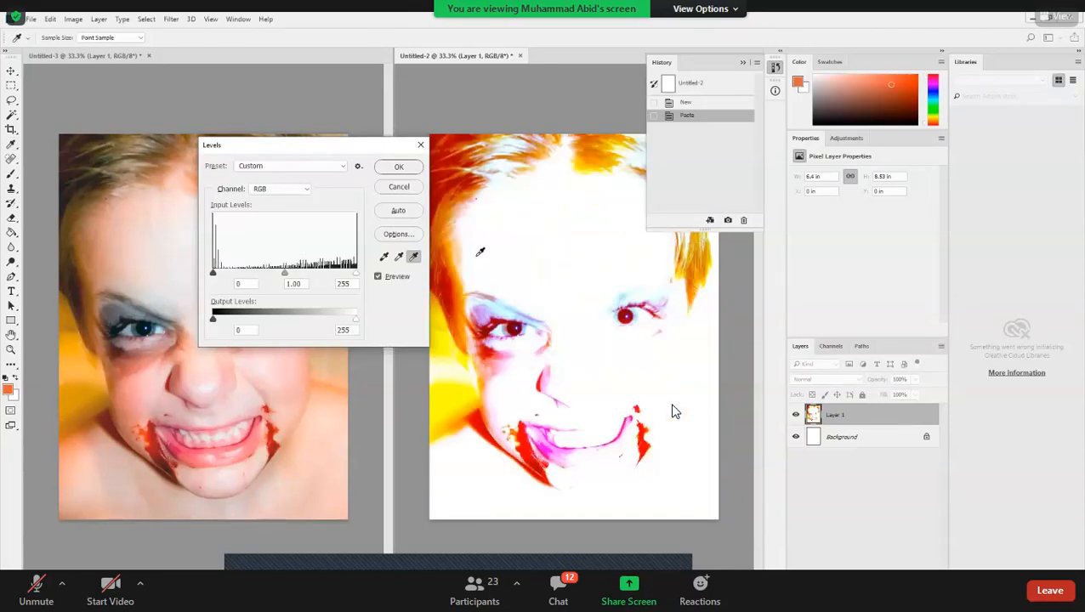
{"action": "left_click", "coordinate": [480, 261]}
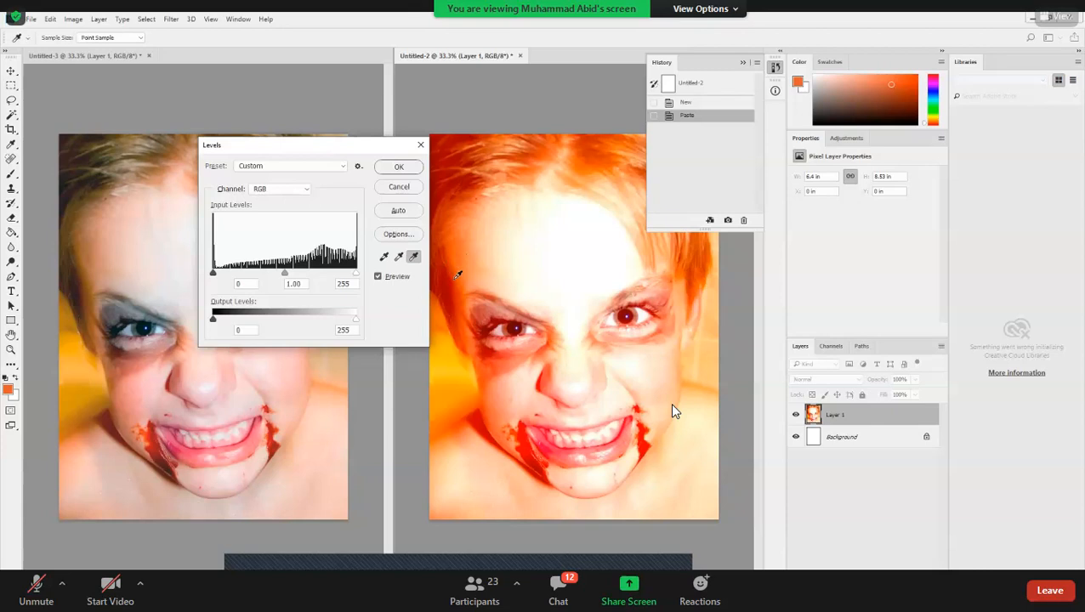
{"action": "left_click", "coordinate": [524, 261]}
{"action": "left_click", "coordinate": [524, 261]}
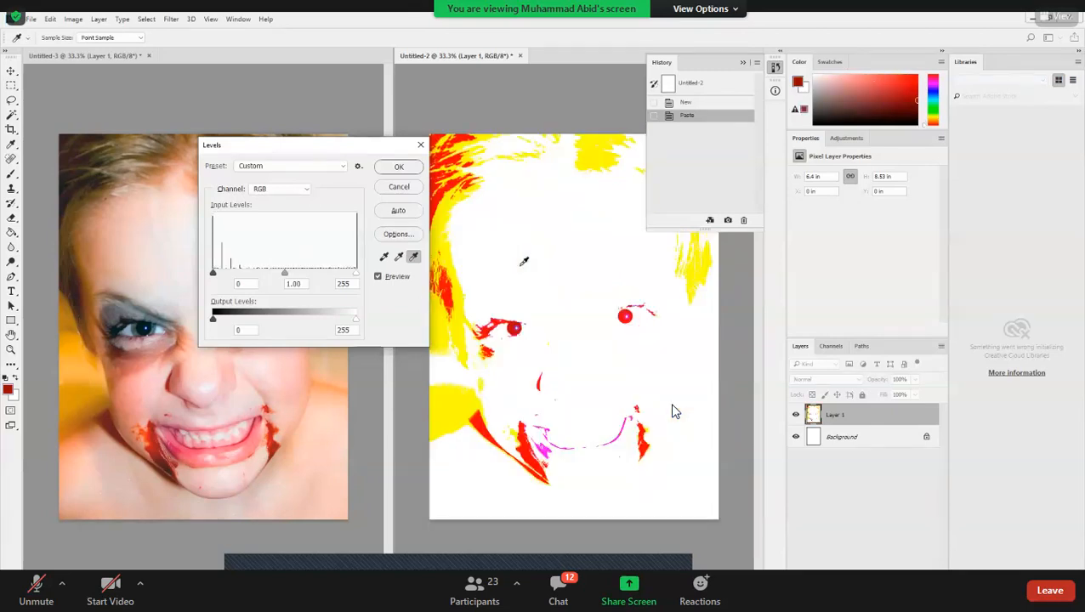
{"action": "key", "text": "ctrl+z"}
Sample a black point on the forehead, then reset Levels and reapply Auto
{"action": "left_click", "coordinate": [384, 257]}
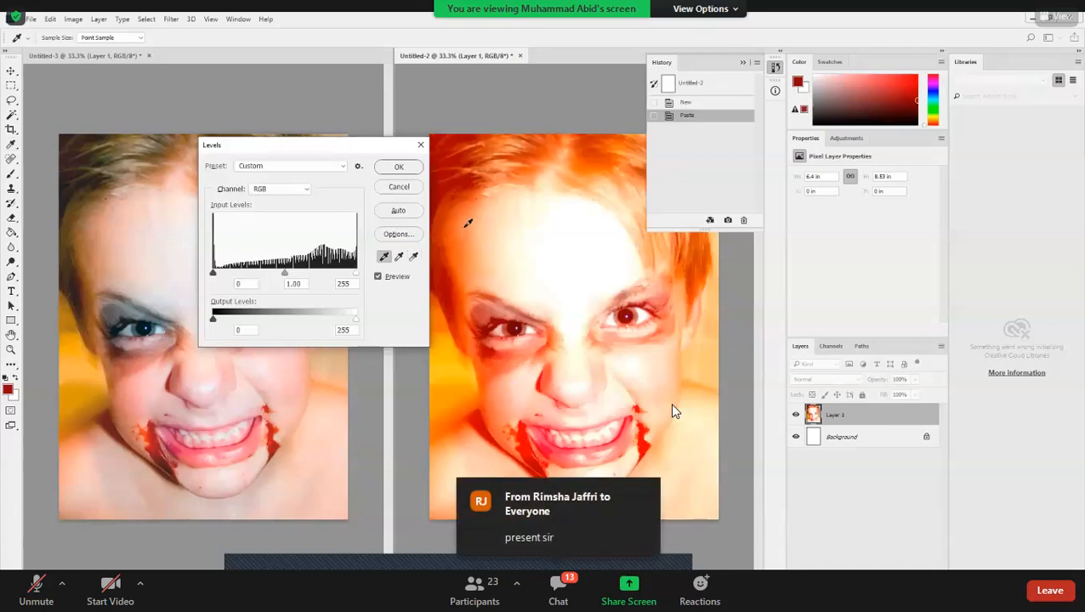
{"action": "left_click", "coordinate": [549, 261]}
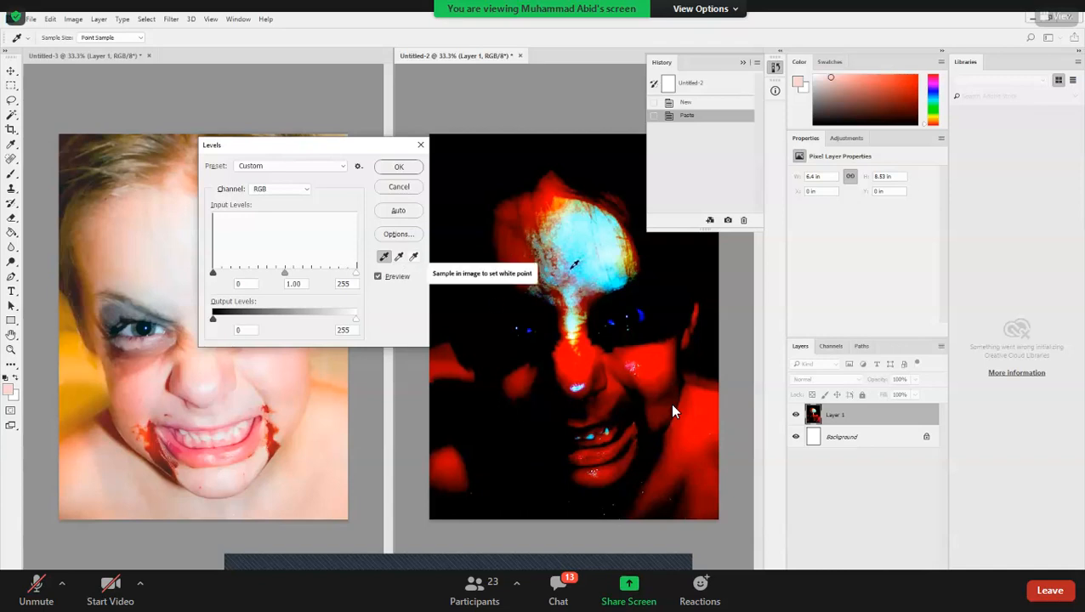
{"action": "left_click", "coordinate": [477, 220]}
{"action": "left_click", "coordinate": [409, 191], "text": "alt"}
{"action": "left_click", "coordinate": [400, 210]}
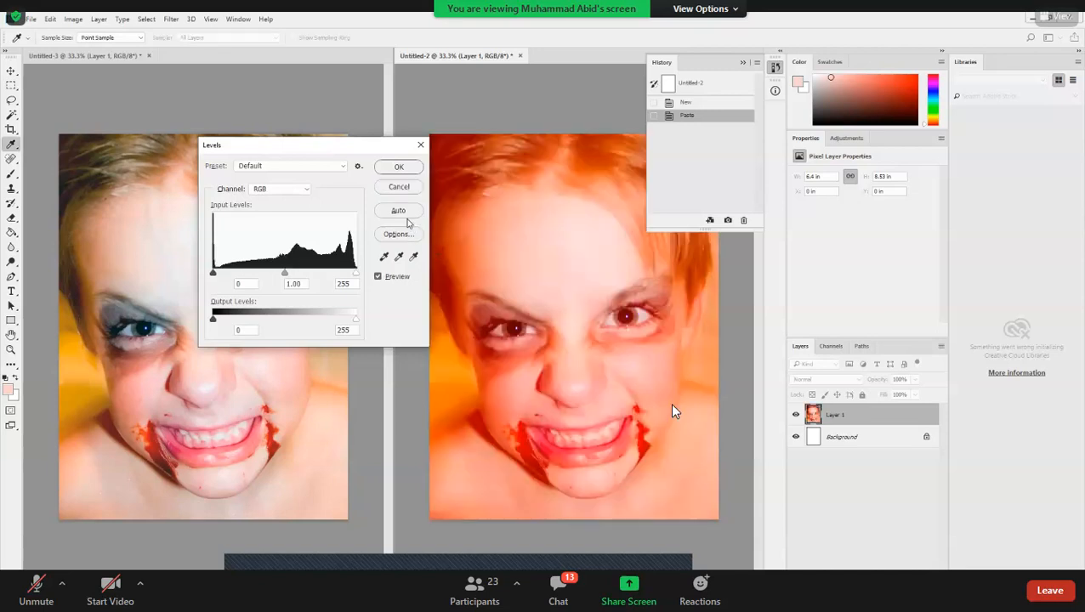
Sample a neutral spot with the gray-point eyedropper and move the Levels dialog off the face
{"action": "left_click", "coordinate": [399, 256]}
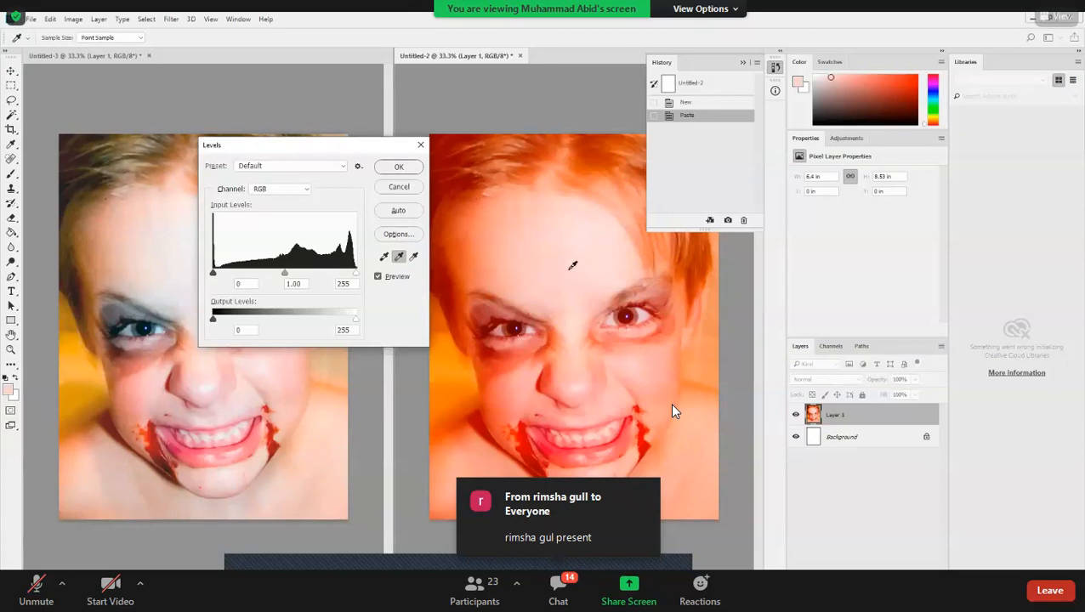
{"action": "left_click", "coordinate": [647, 290]}
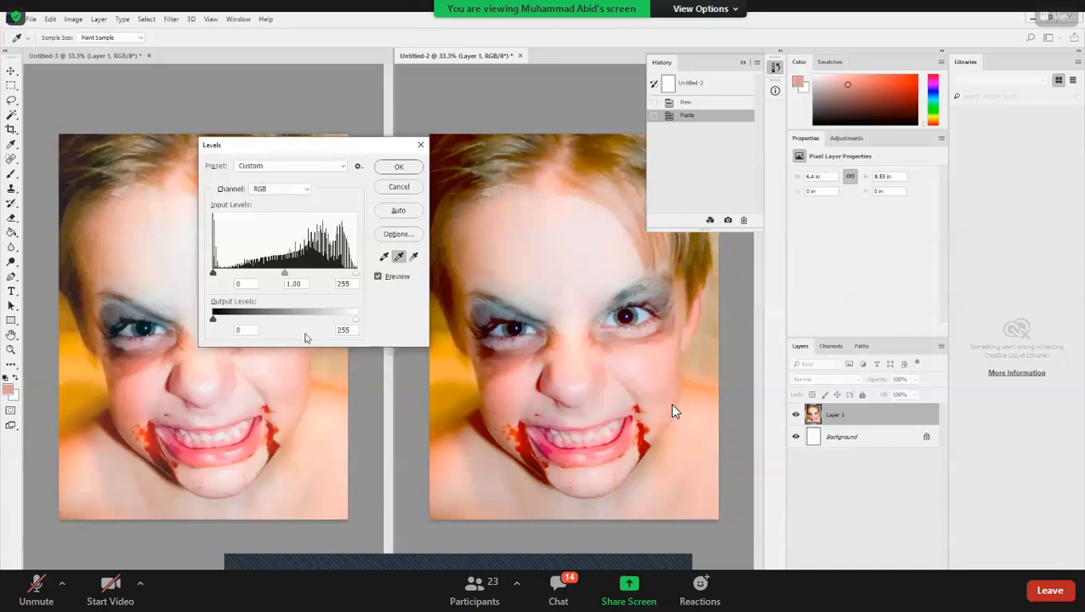
{"action": "left_click_drag", "start_coordinate": [330, 149], "coordinate": [307, 339]}
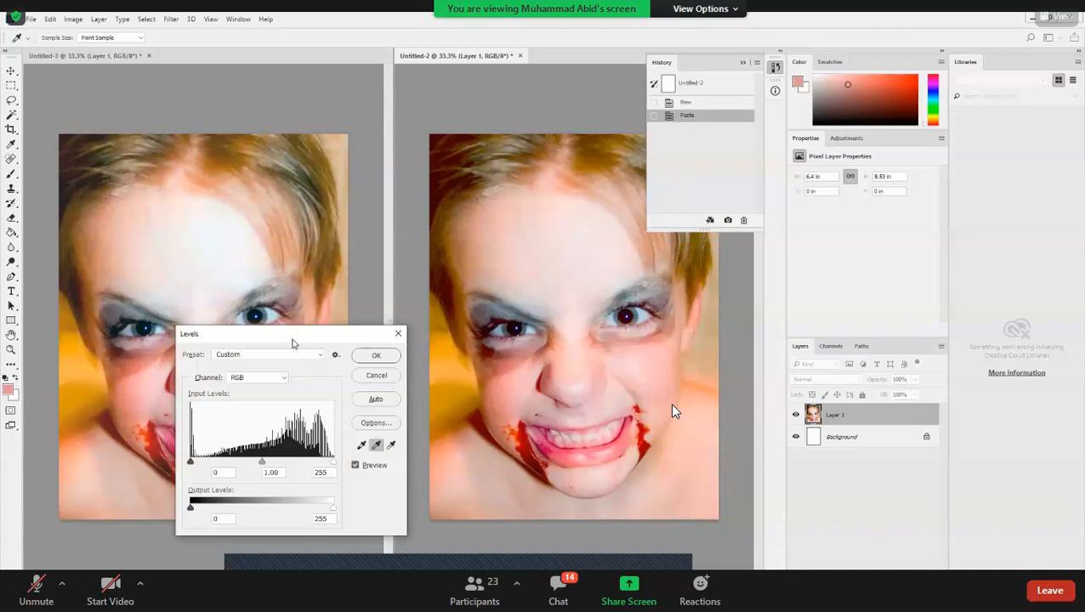
{"action": "left_click_drag", "start_coordinate": [293, 342], "coordinate": [317, 206]}
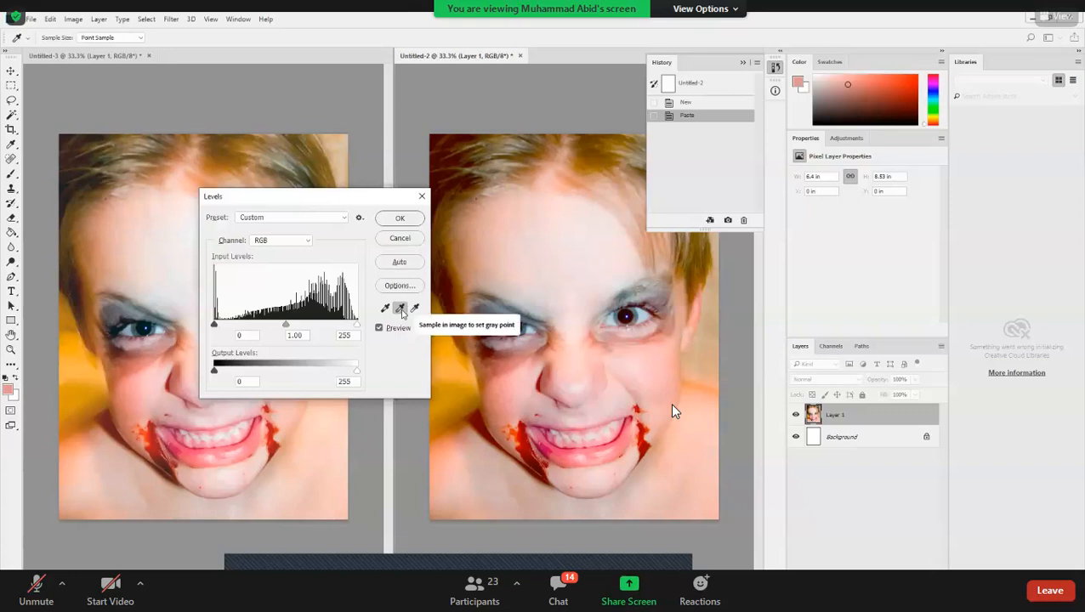
Reset Levels and resample gray points until the right portrait turns pale and slightly bluish
{"action": "left_click", "coordinate": [399, 240], "text": "alt"}
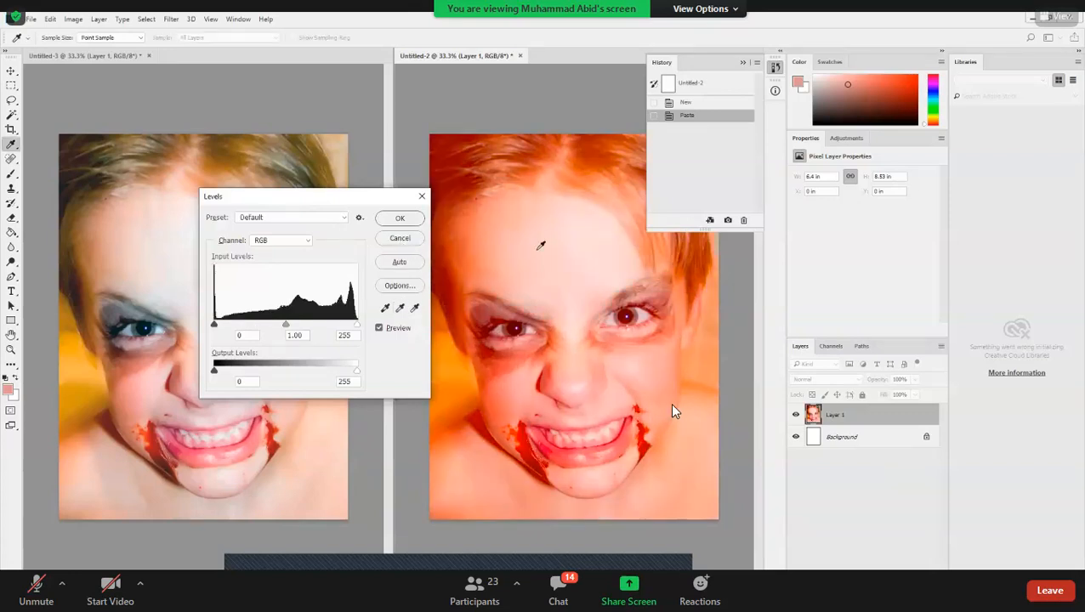
{"action": "left_click", "coordinate": [400, 307]}
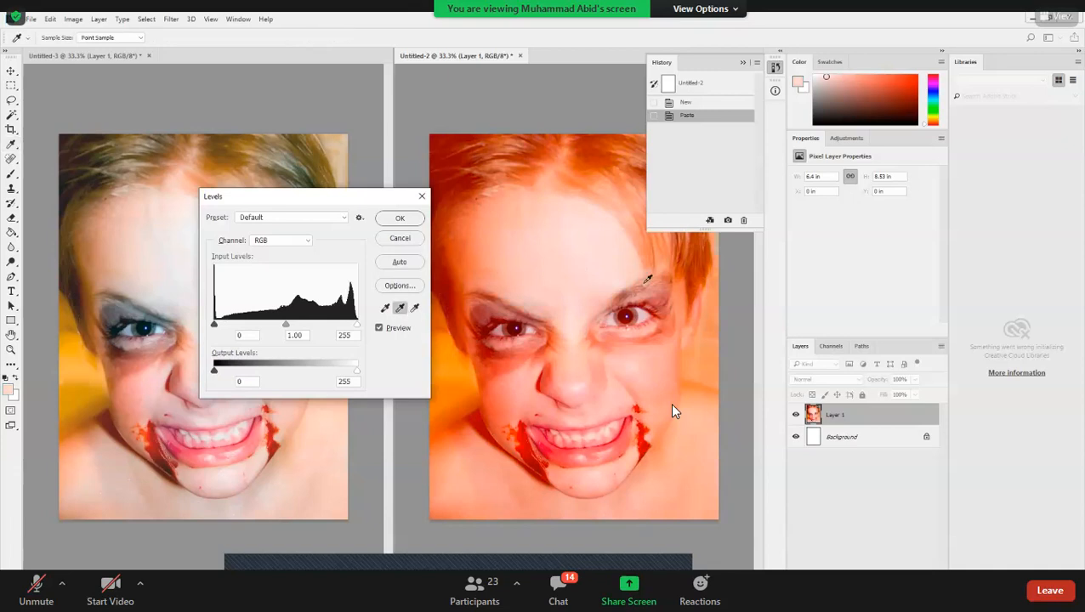
{"action": "left_click", "coordinate": [627, 216]}
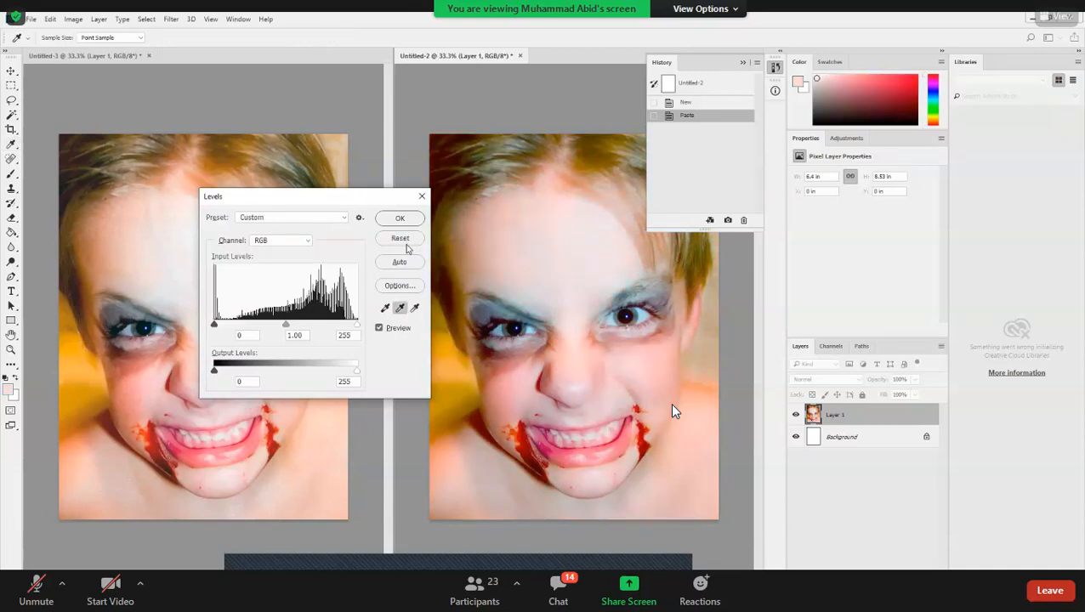
{"action": "left_click", "coordinate": [406, 241], "text": "alt"}
{"action": "left_click", "coordinate": [624, 166]}
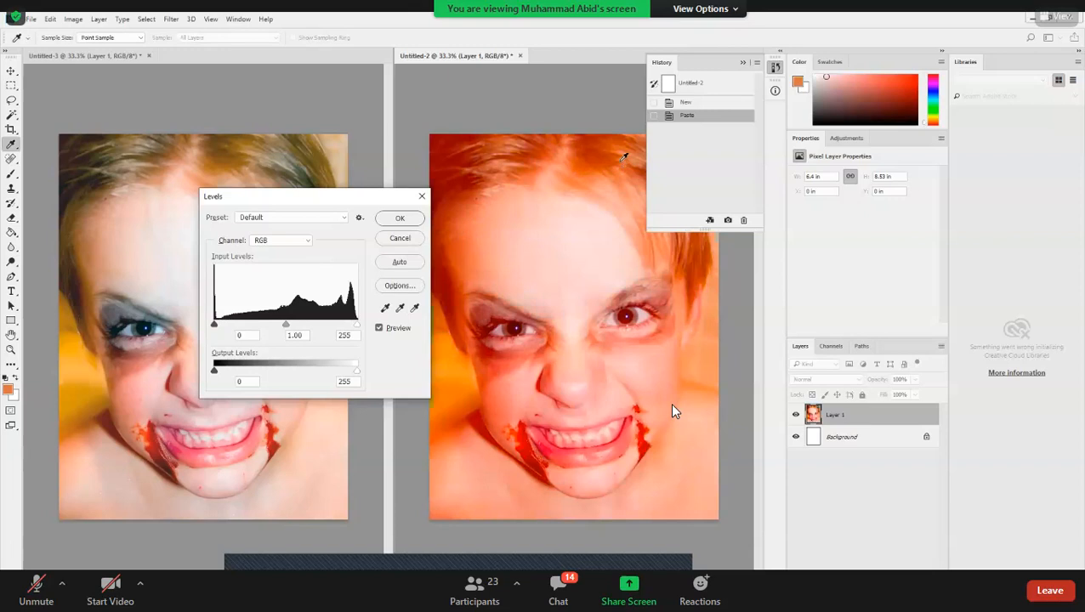
{"action": "left_click", "coordinate": [400, 308]}
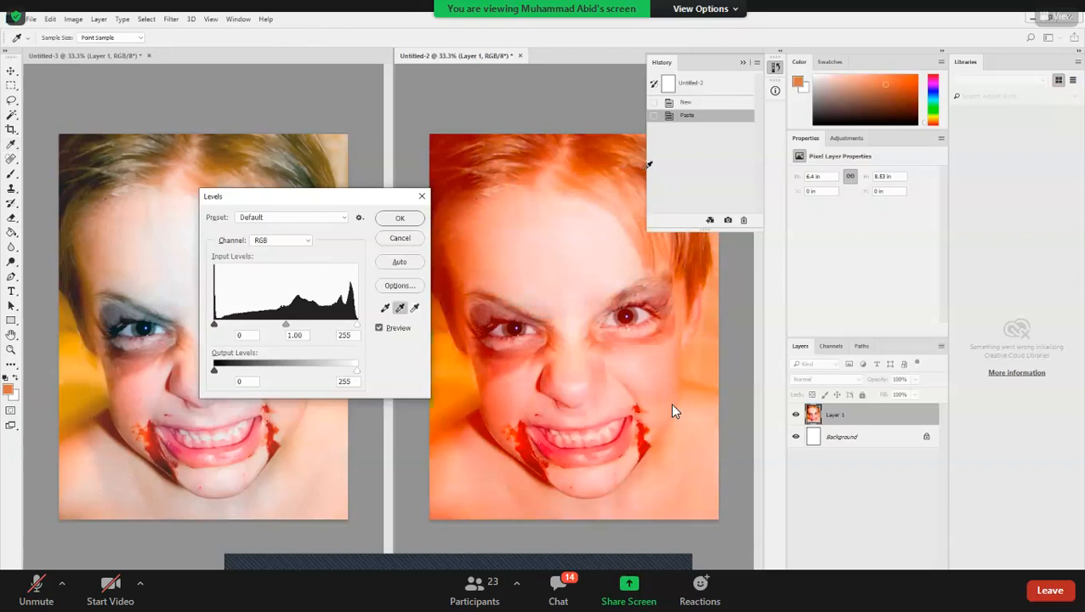
{"action": "left_click", "coordinate": [632, 201]}
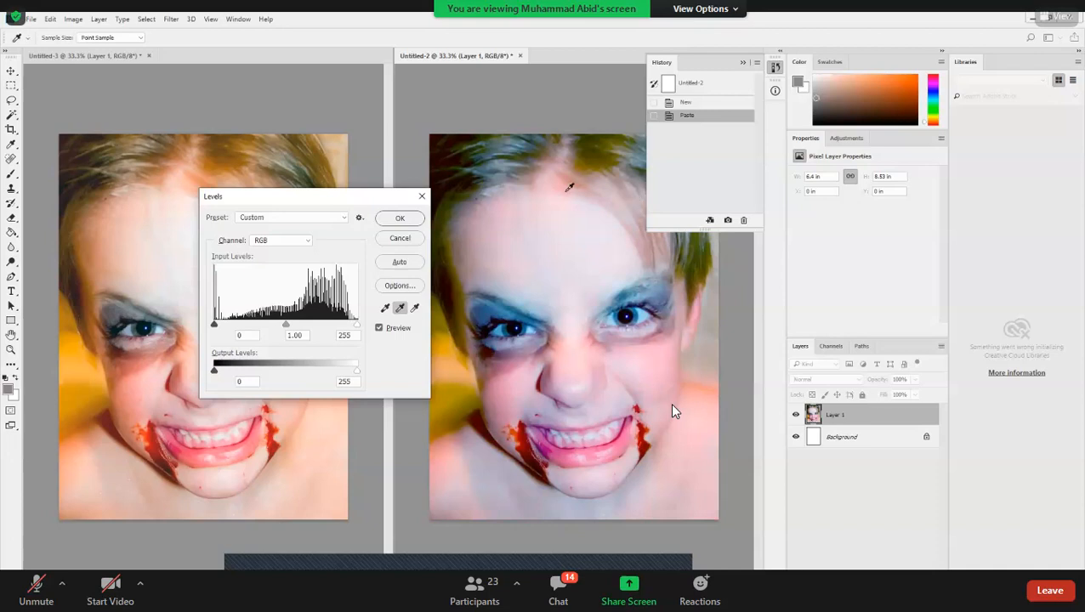
{"action": "left_click_drag", "start_coordinate": [338, 195], "coordinate": [370, 69]}
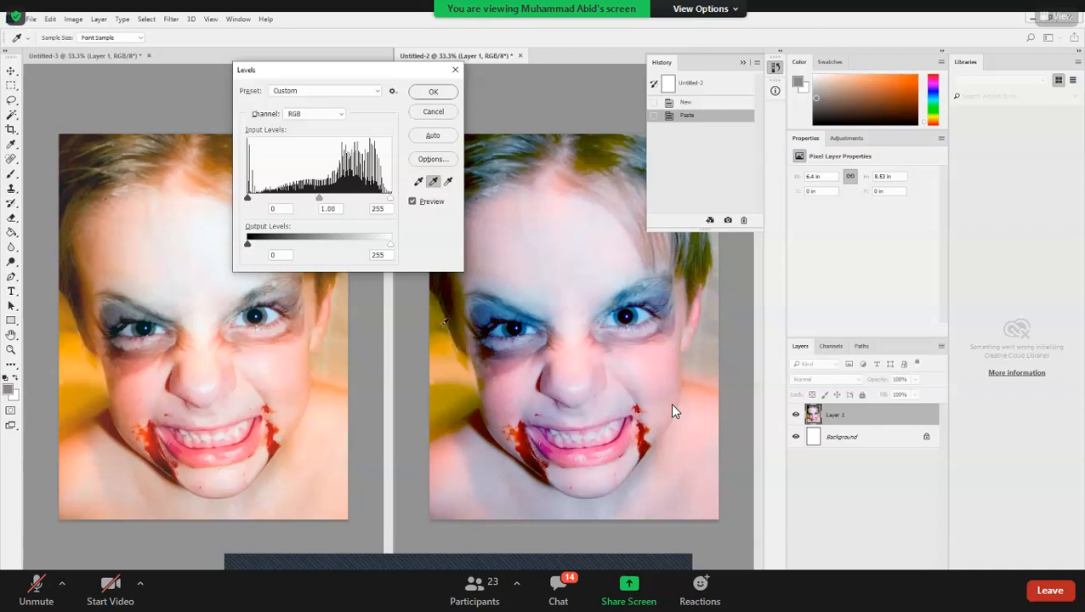
Keep the RGB channel and cancel the Levels correction on the right portrait
{"action": "left_click", "coordinate": [328, 118]}
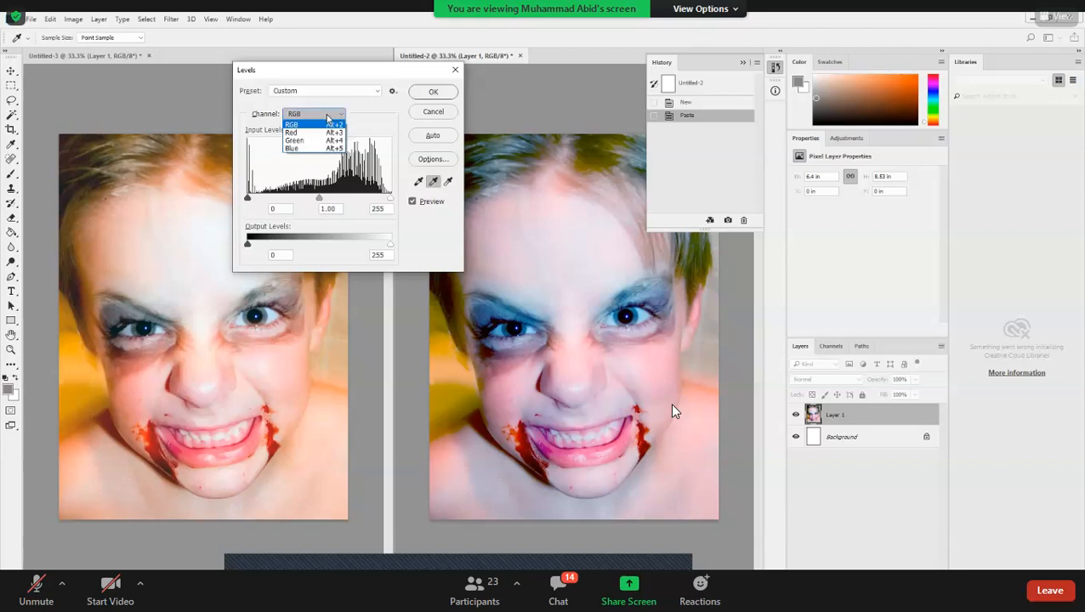
{"action": "left_click", "coordinate": [434, 113]}
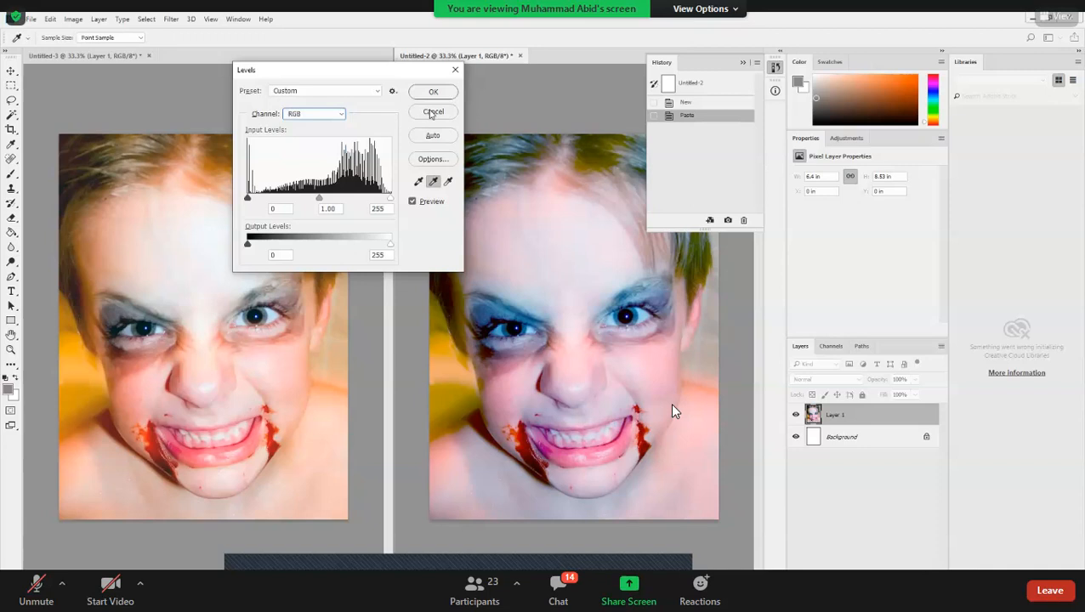
{"action": "left_click", "coordinate": [432, 113]}
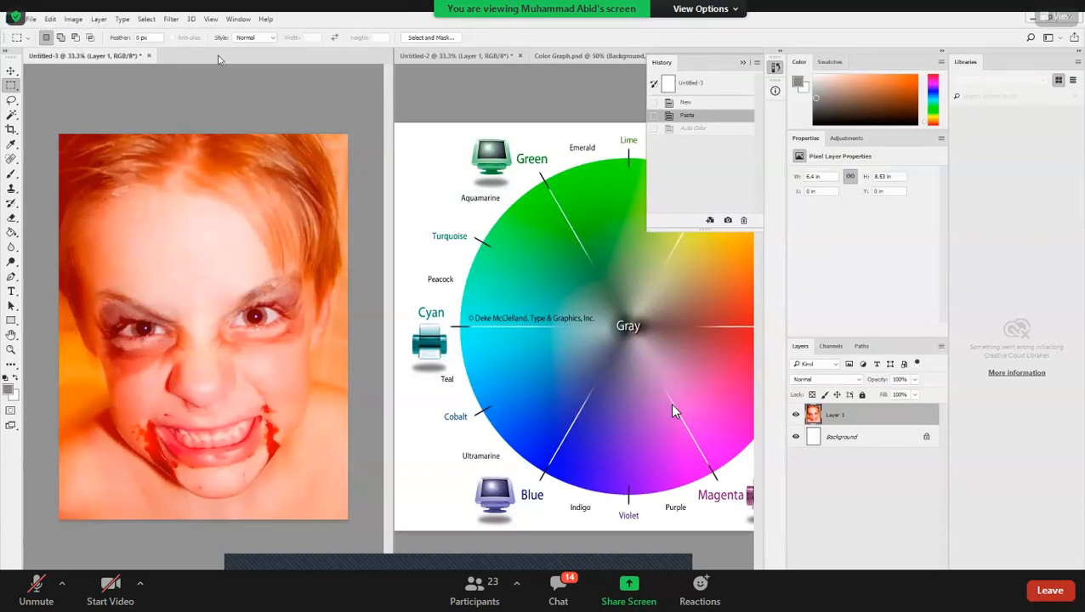
{"action": "left_click", "coordinate": [73, 19]}
Open Levels on the left portrait and set the Red channel midtone to 0.50
{"action": "mouse_move", "coordinate": [128, 48]}
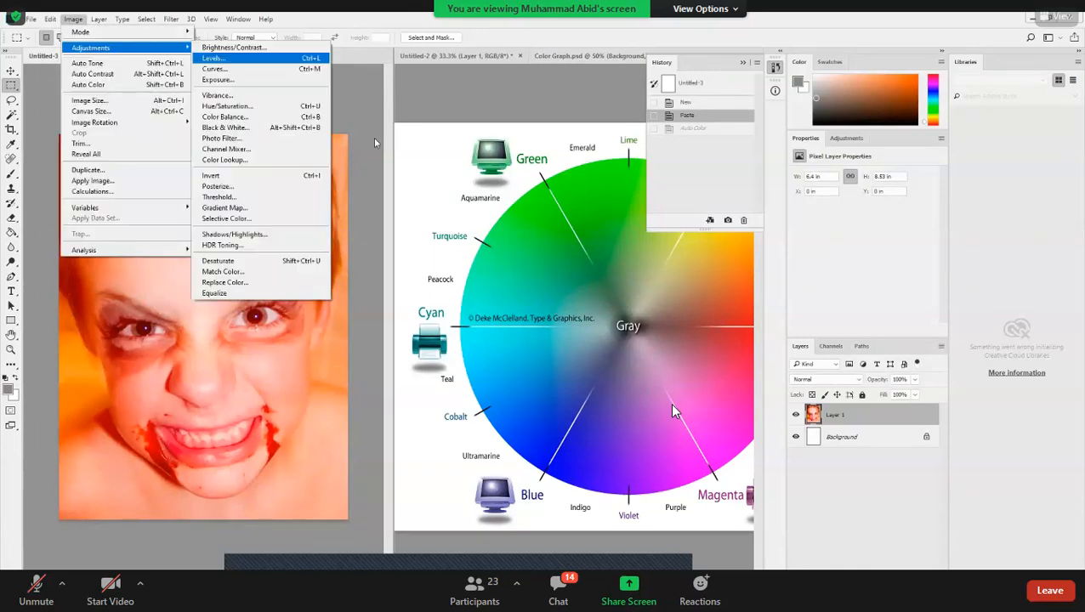
{"action": "key", "text": "Return"}
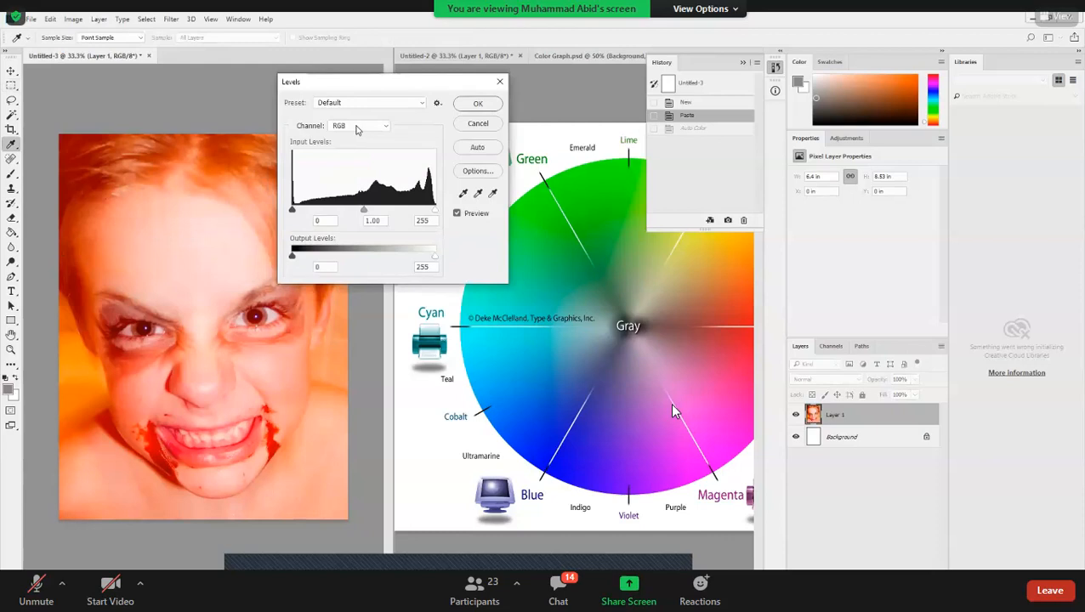
{"action": "left_click", "coordinate": [357, 127]}
{"action": "left_click", "coordinate": [342, 145]}
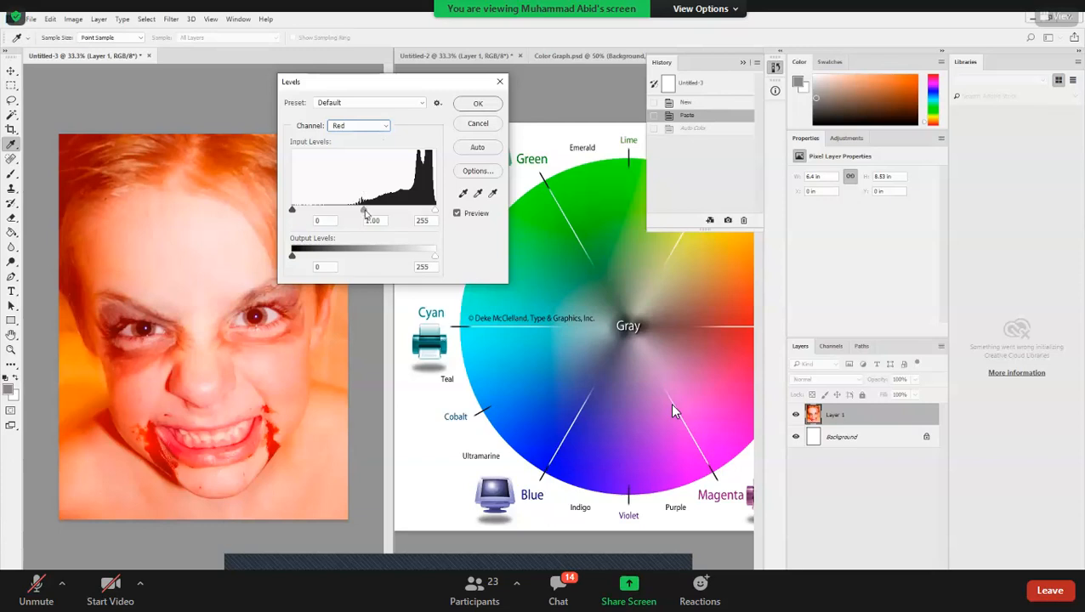
{"action": "left_click_drag", "start_coordinate": [361, 213], "coordinate": [430, 210]}
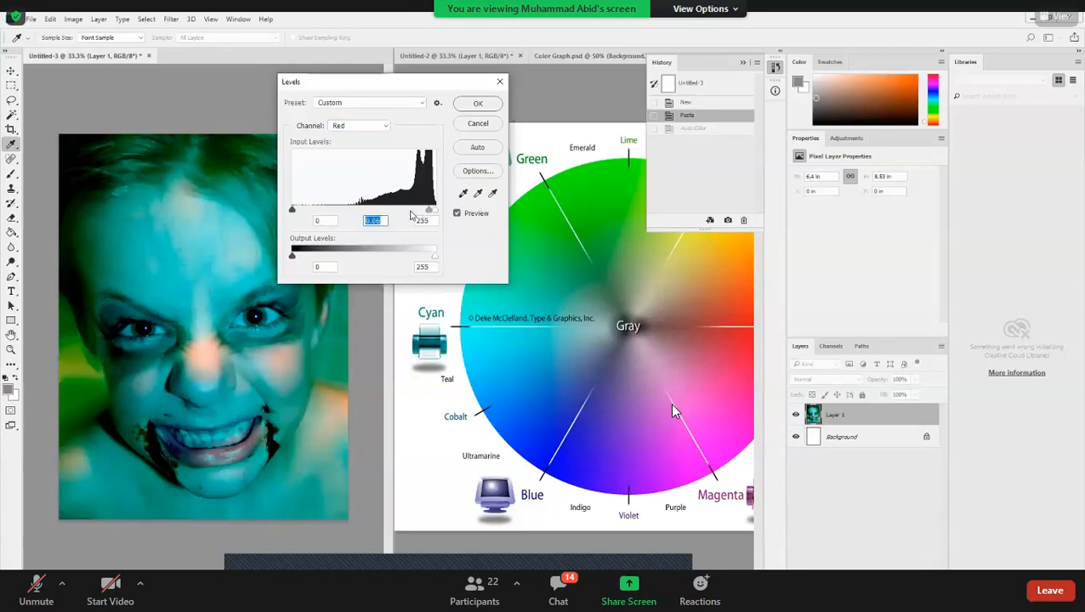
{"action": "mouse_move", "coordinate": [401, 215]}
{"action": "left_mouse_down"}
{"action": "mouse_move", "coordinate": [366, 221]}
{"action": "mouse_move", "coordinate": [382, 220]}
{"action": "left_mouse_up"}
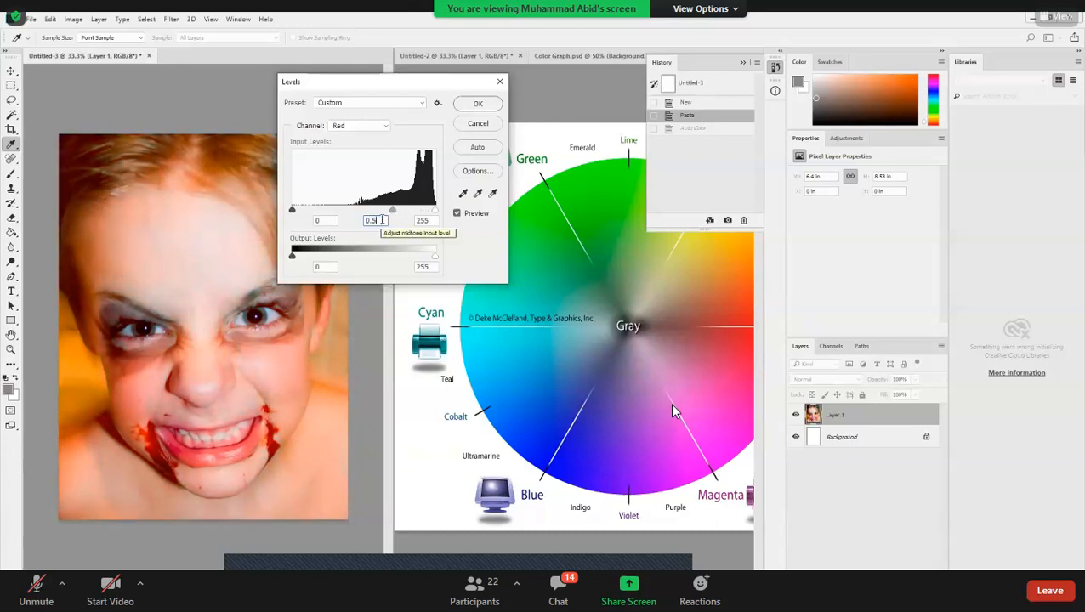
{"action": "type", "text": "0.50"}
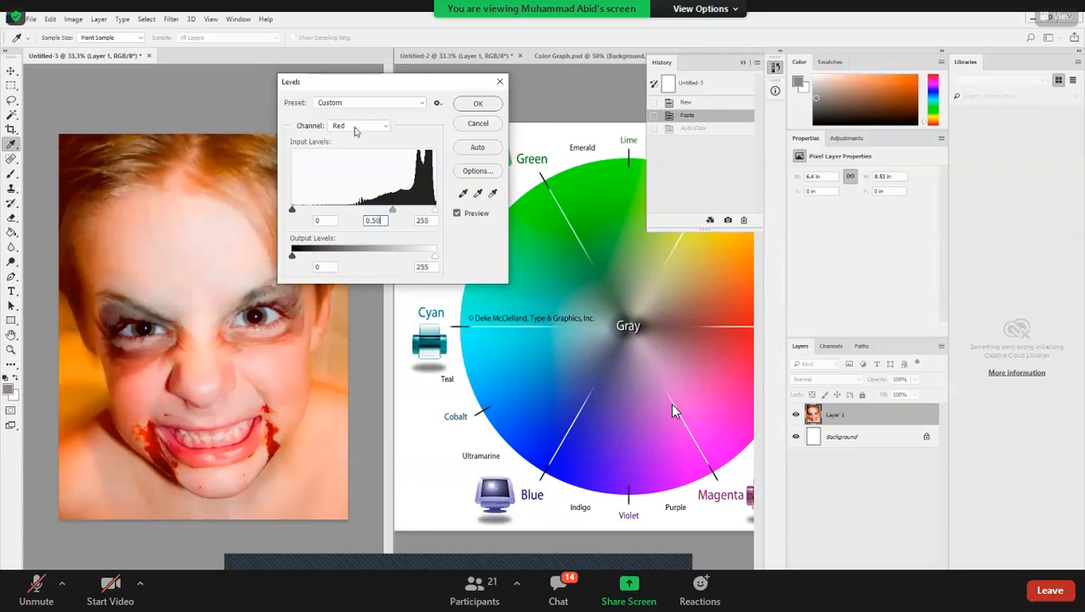
Switch Levels to the Blue channel and nudge its midtone slider
{"action": "left_click", "coordinate": [383, 127]}
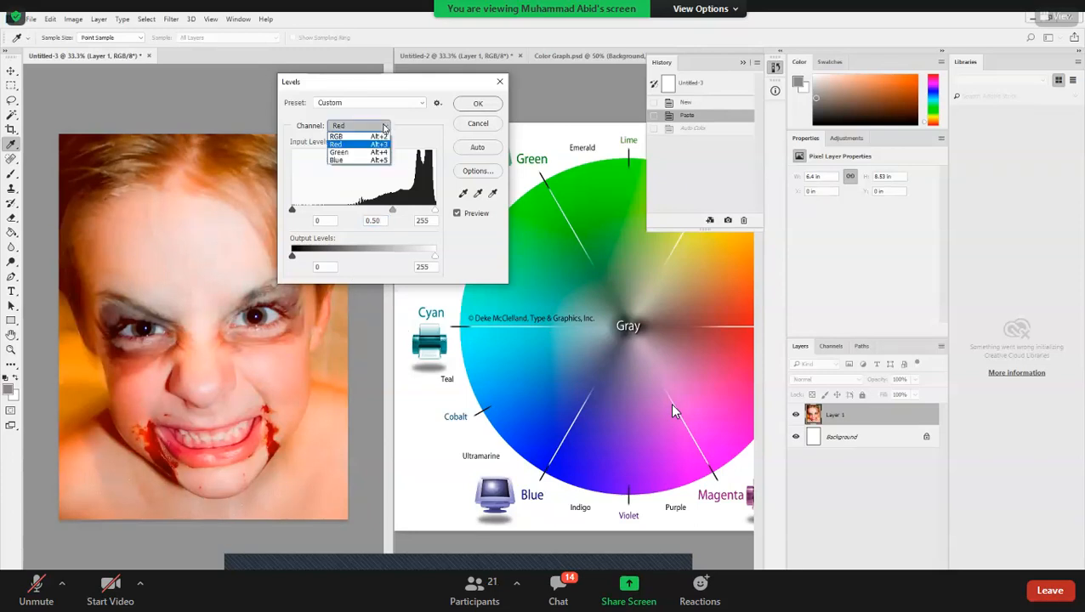
{"action": "left_click", "coordinate": [338, 160]}
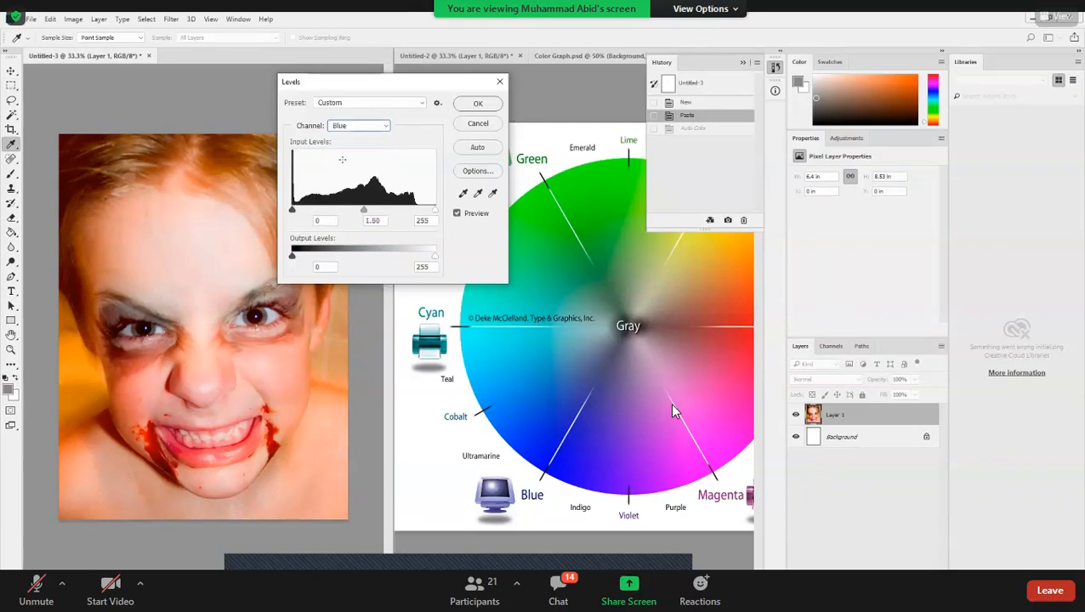
{"action": "left_click_drag", "start_coordinate": [361, 212], "coordinate": [352, 212]}
{"action": "left_click", "coordinate": [370, 215]}
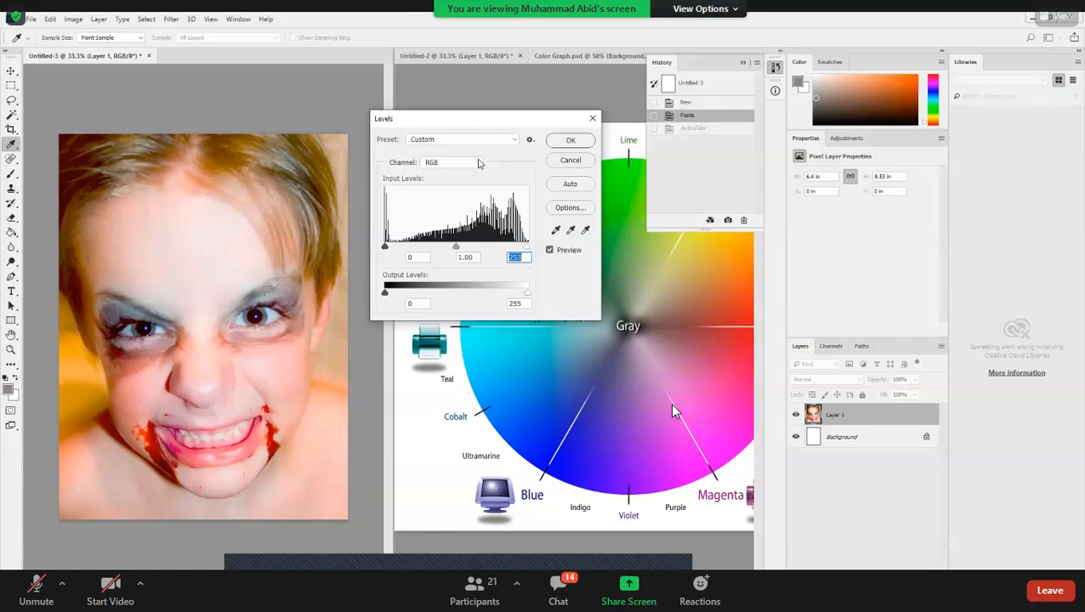
Commit the Levels correction, then undo it to restore the orange cast
{"action": "left_click", "coordinate": [570, 141]}
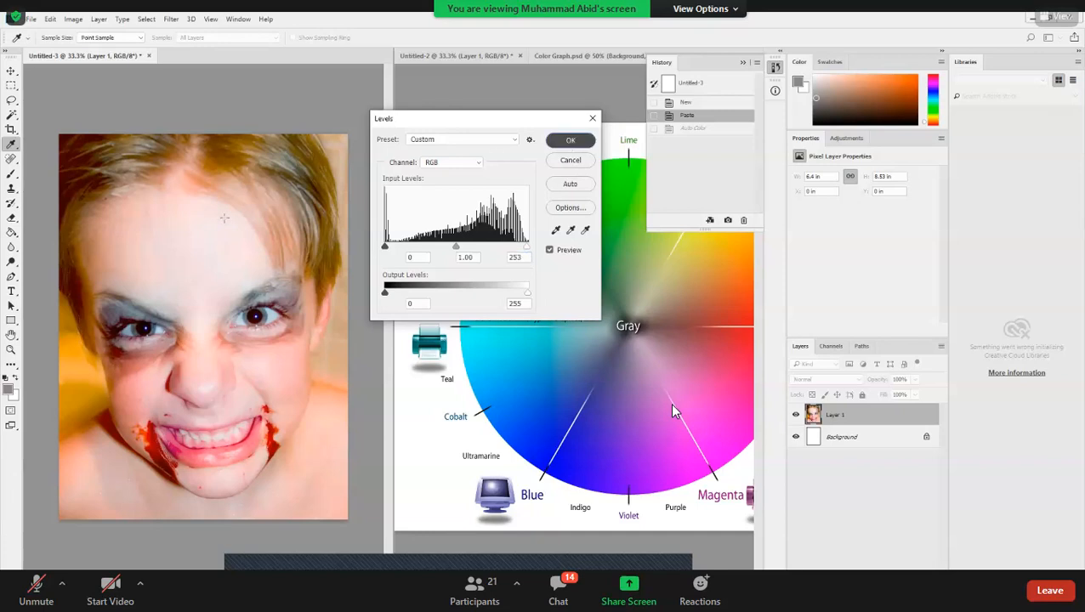
{"action": "left_click", "coordinate": [50, 19]}
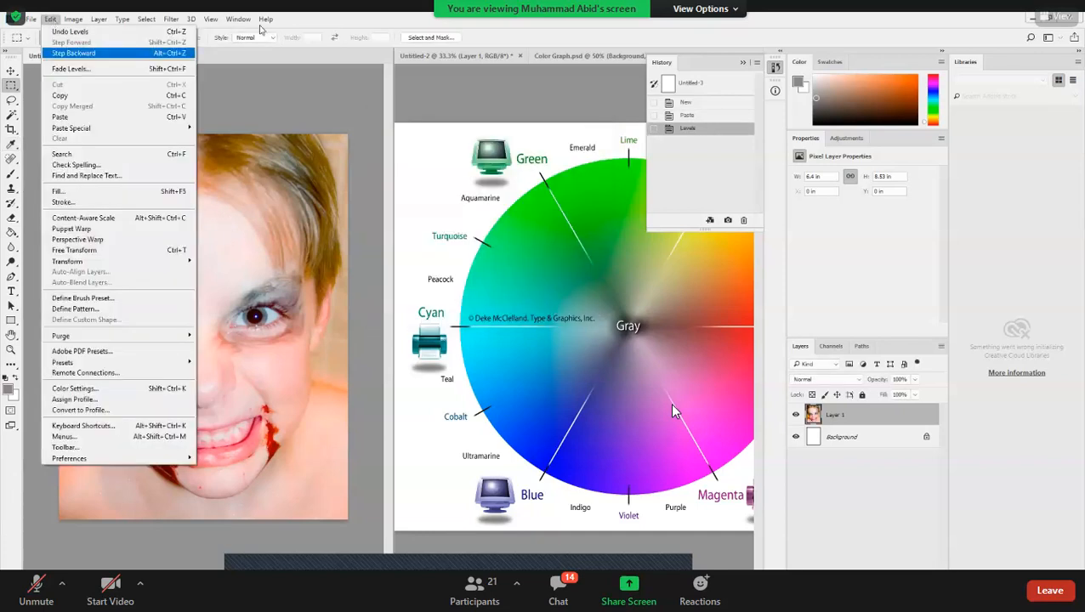
{"action": "left_click", "coordinate": [77, 21]}
Start a fresh Levels adjustment, sample a neutral gray point, and select the Green channel
{"action": "left_click", "coordinate": [75, 21]}
{"action": "mouse_move", "coordinate": [85, 48]}
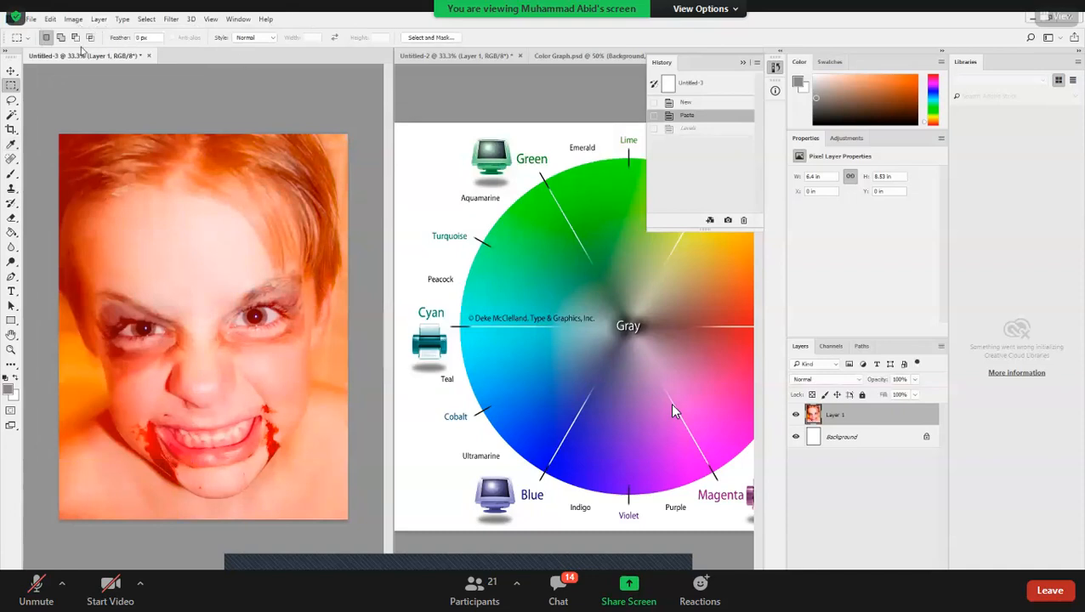
{"action": "left_click", "coordinate": [212, 58]}
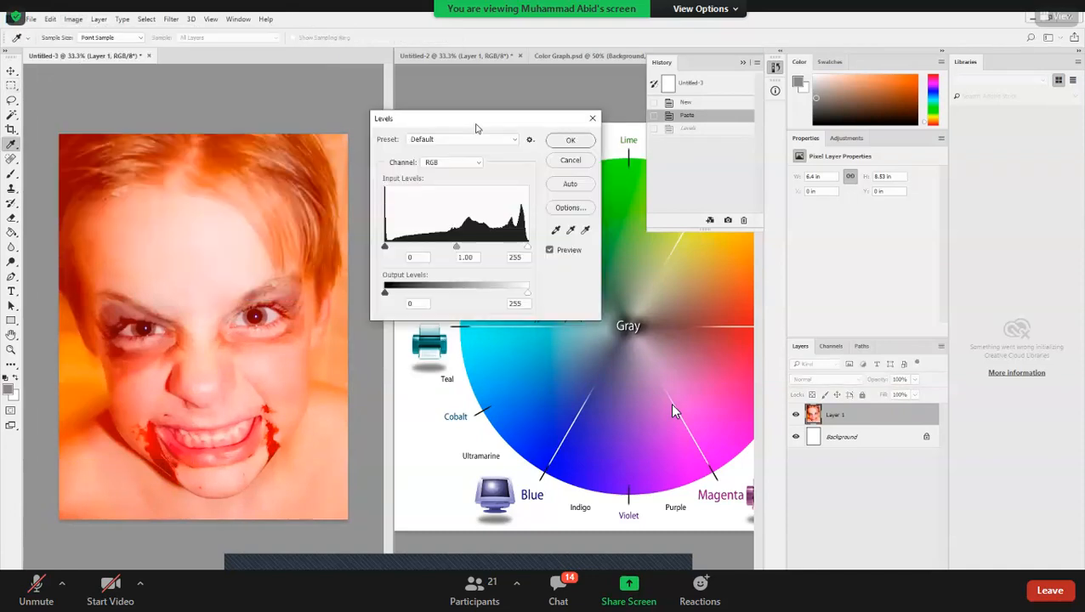
{"action": "left_click", "coordinate": [620, 227]}
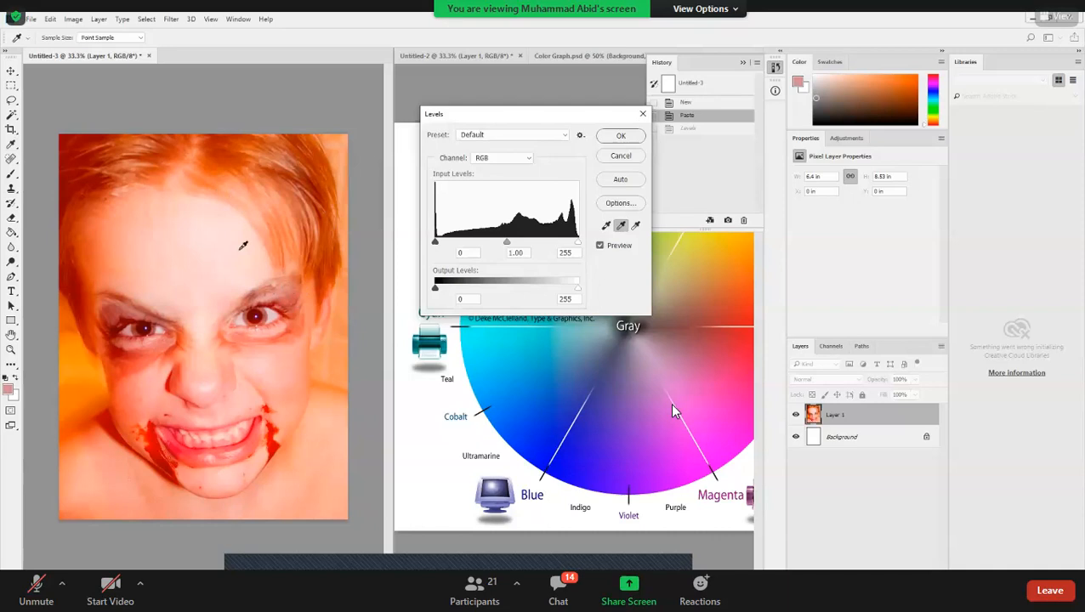
{"action": "left_click", "coordinate": [196, 184]}
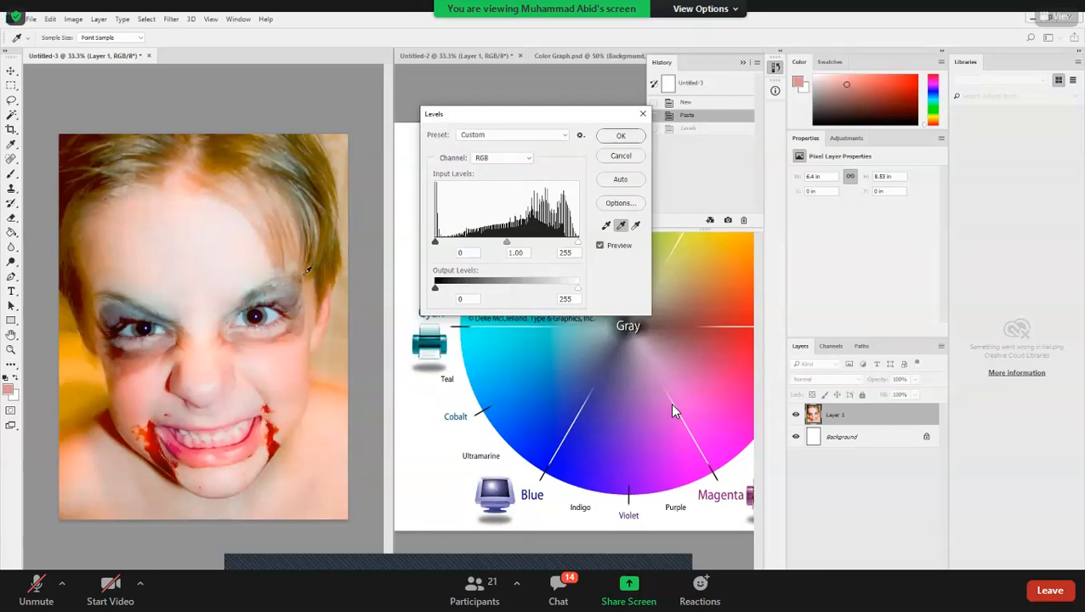
{"action": "left_click", "coordinate": [504, 158]}
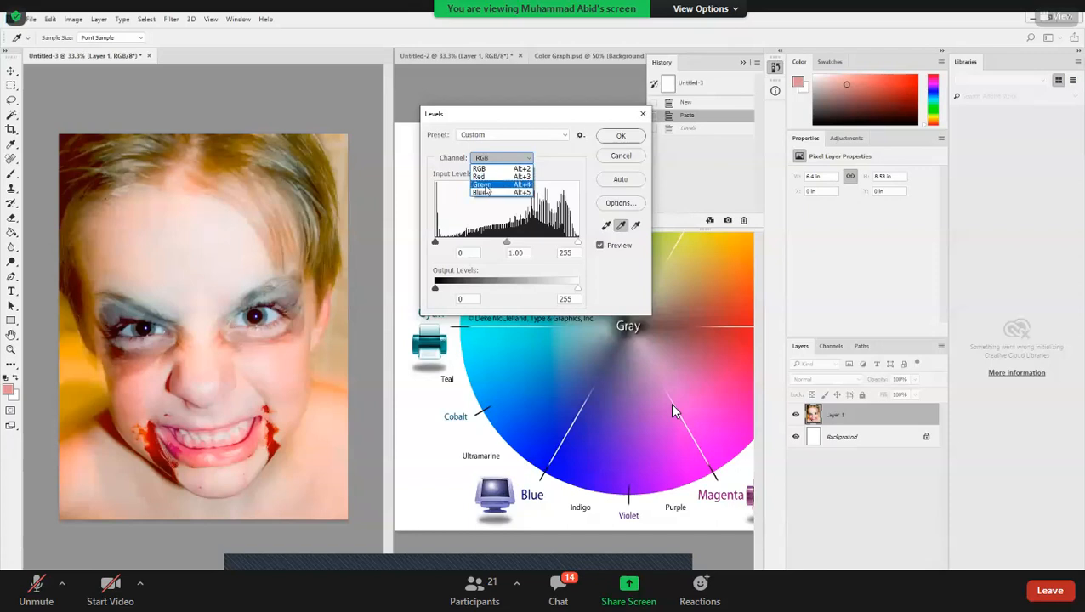
{"action": "left_click", "coordinate": [483, 184]}
Adjust the Green channel midtone and white point, then cancel the portrait's Levels changes
{"action": "mouse_move", "coordinate": [489, 244]}
{"action": "left_mouse_down"}
{"action": "mouse_move", "coordinate": [457, 249]}
{"action": "mouse_move", "coordinate": [493, 246]}
{"action": "left_mouse_up"}
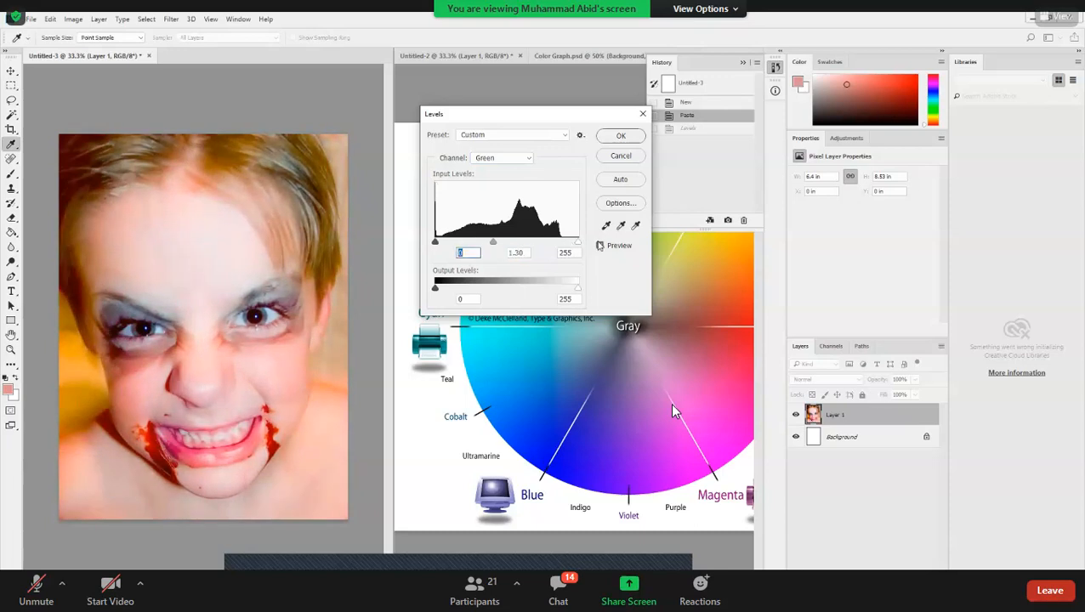
{"action": "left_click", "coordinate": [577, 242]}
{"action": "left_click", "coordinate": [628, 158]}
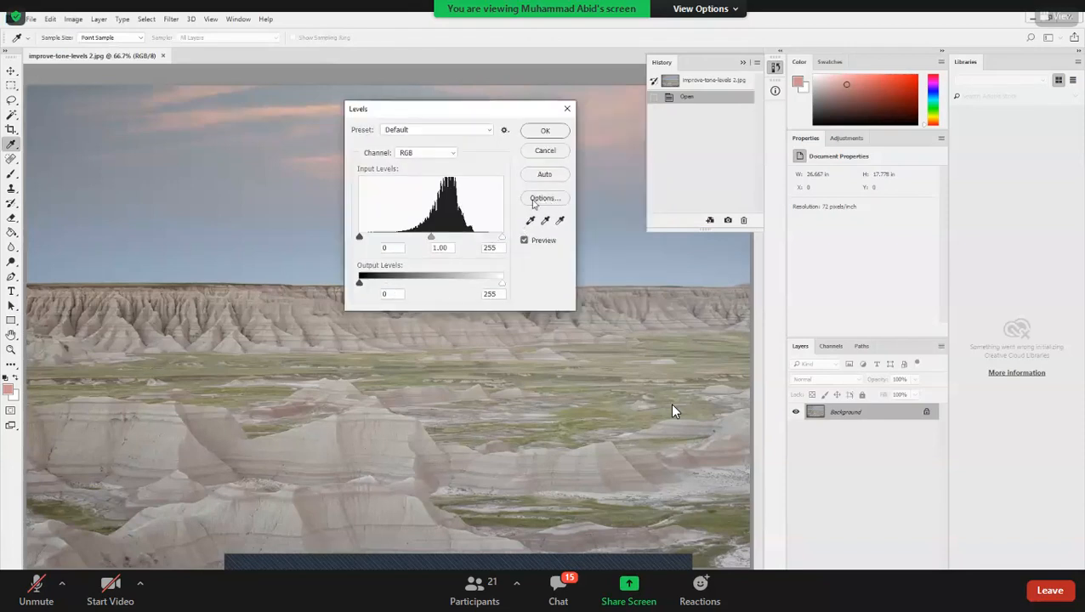
{"action": "left_click", "coordinate": [539, 203]}
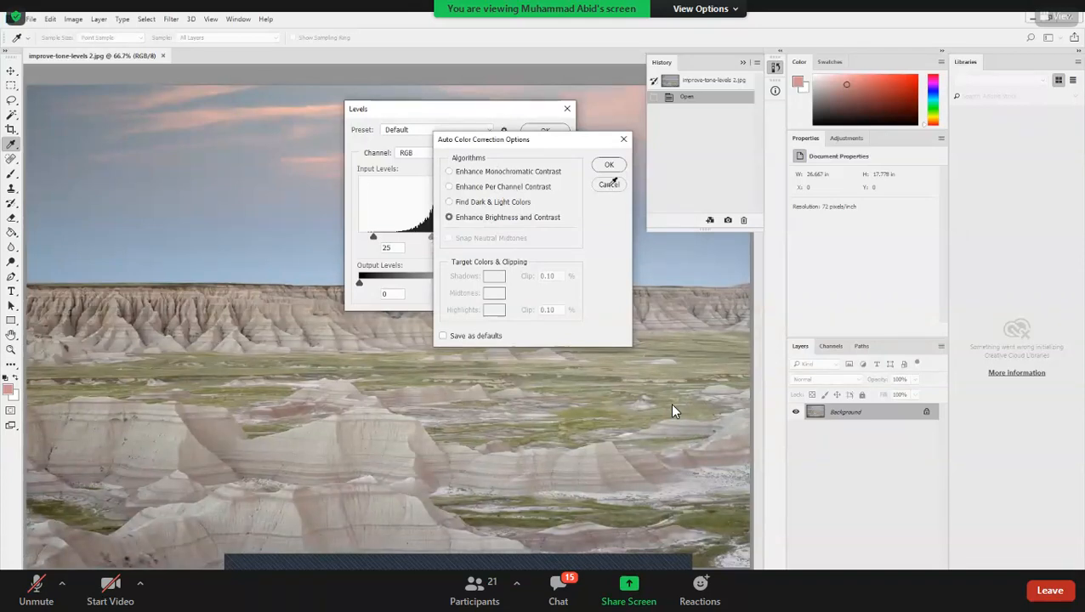
{"action": "left_click", "coordinate": [609, 186]}
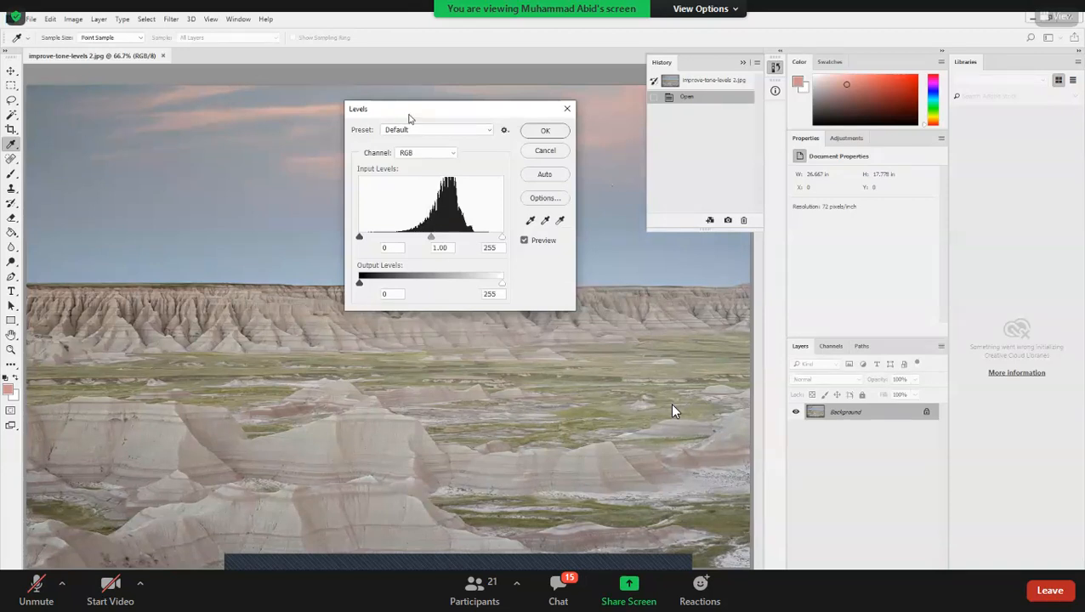
{"action": "left_click_drag", "start_coordinate": [408, 115], "coordinate": [387, 109]}
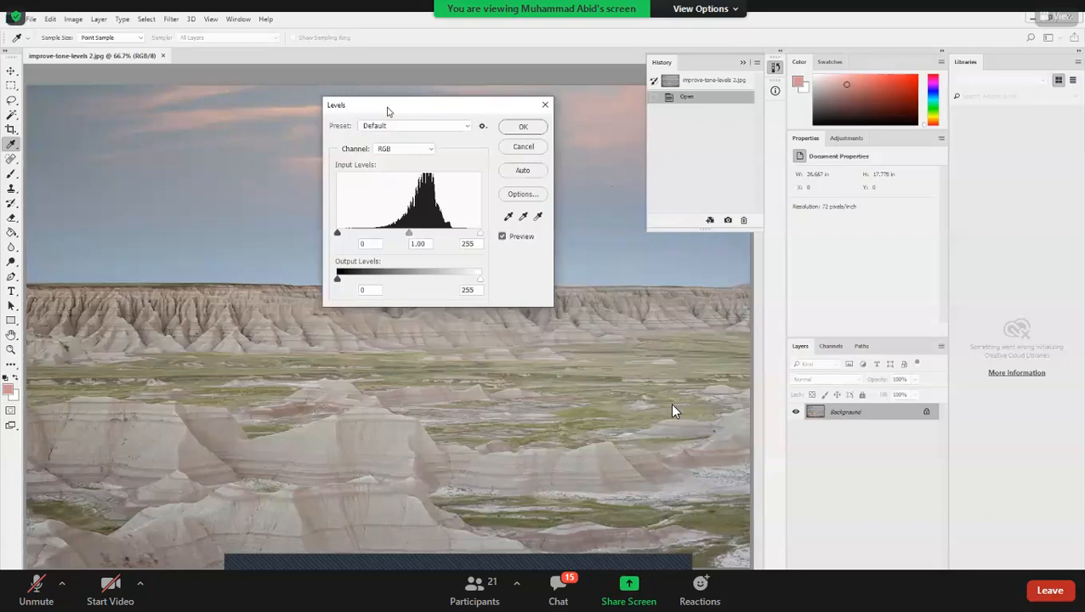
{"action": "left_click_drag", "start_coordinate": [374, 112], "coordinate": [354, 112]}
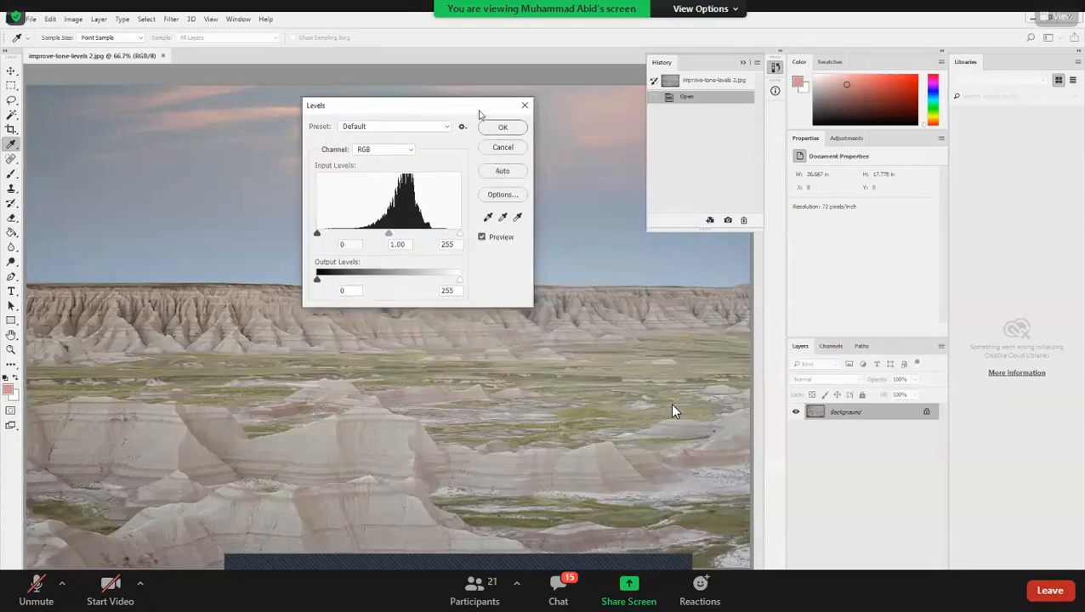
{"action": "left_click_drag", "start_coordinate": [479, 113], "coordinate": [446, 119]}
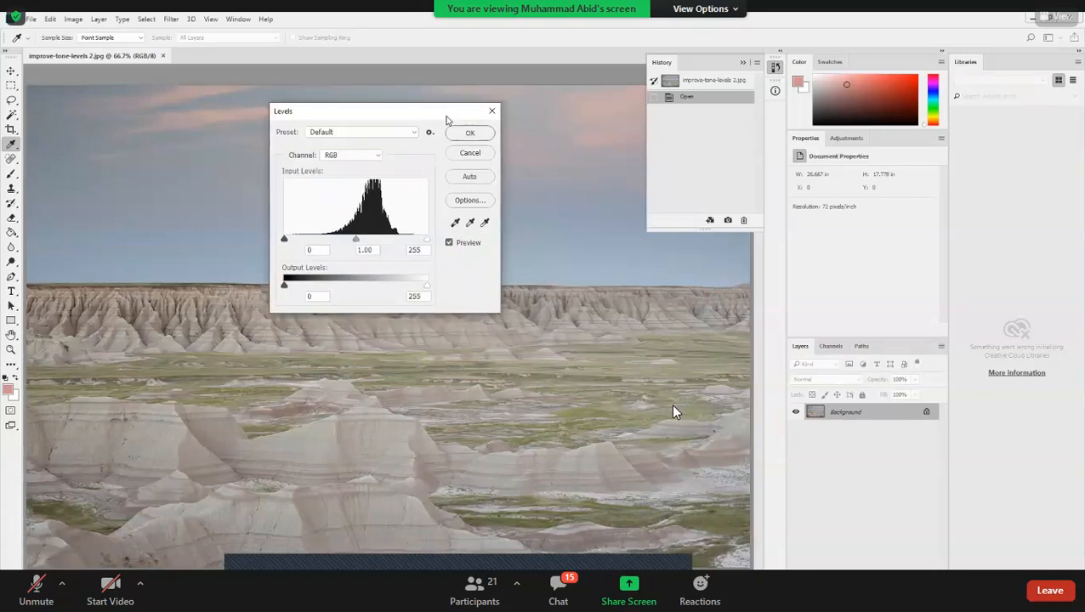
Send 'present' with the attendee's full name to Everyone in Zoom chat, then close the chat
{"action": "left_click", "coordinate": [567, 585]}
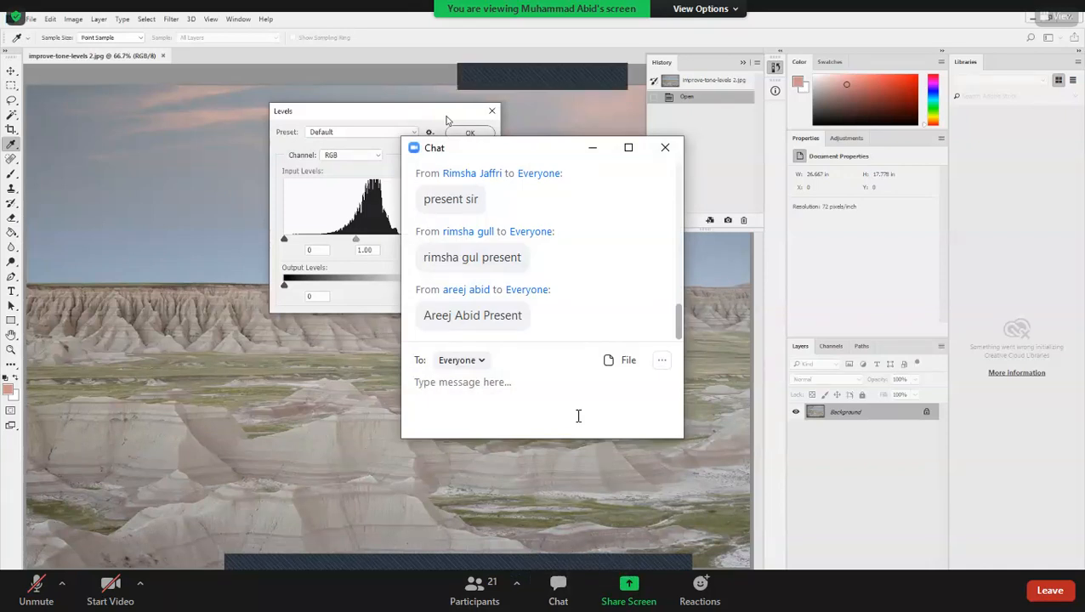
{"action": "type", "text": "present"}
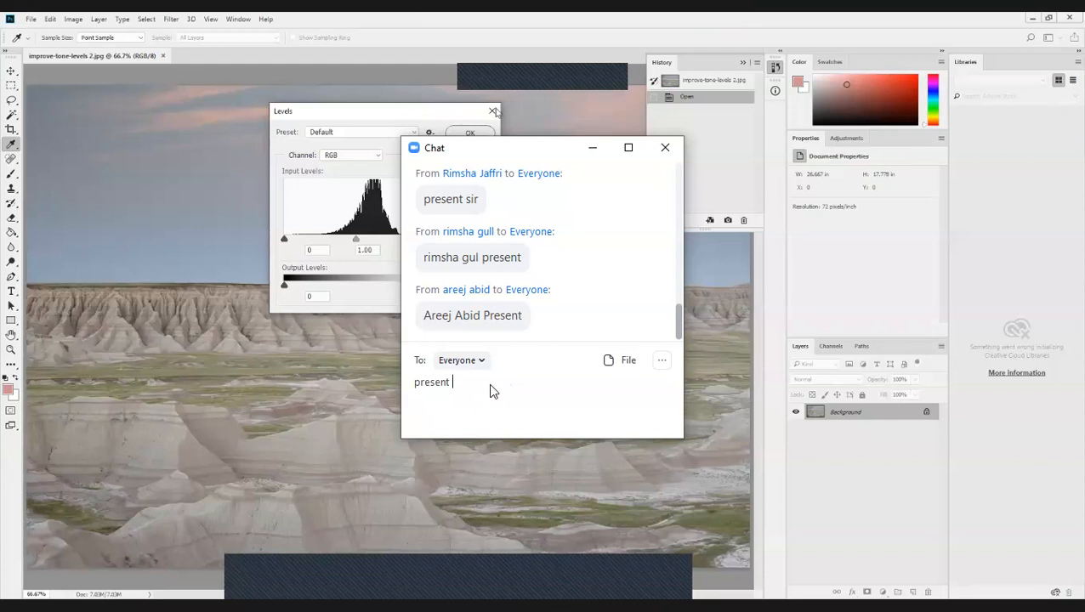
{"action": "key", "text": "Left"}
{"action": "key", "text": "Left"}
{"action": "key", "text": "Left"}
{"action": "key", "text": "Left"}
{"action": "key", "text": "Left"}
{"action": "key", "text": "Left"}
{"action": "key", "text": "Left"}
{"action": "key", "text": "Left"}
{"action": "type", "text": "Mah "}
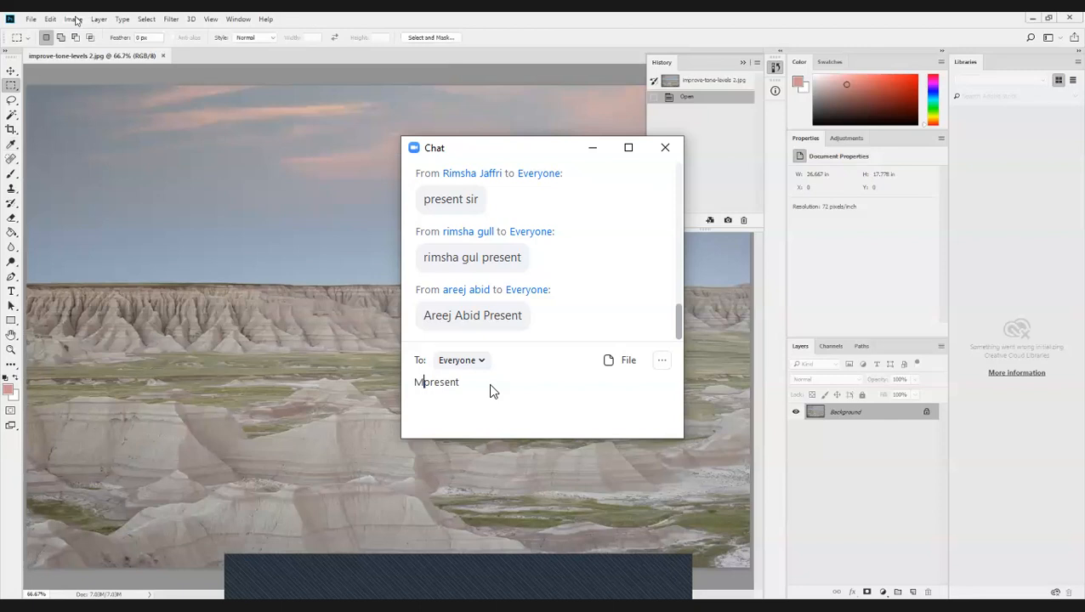
{"action": "type", "text": "Jabeen"}
{"action": "key", "text": "Return"}
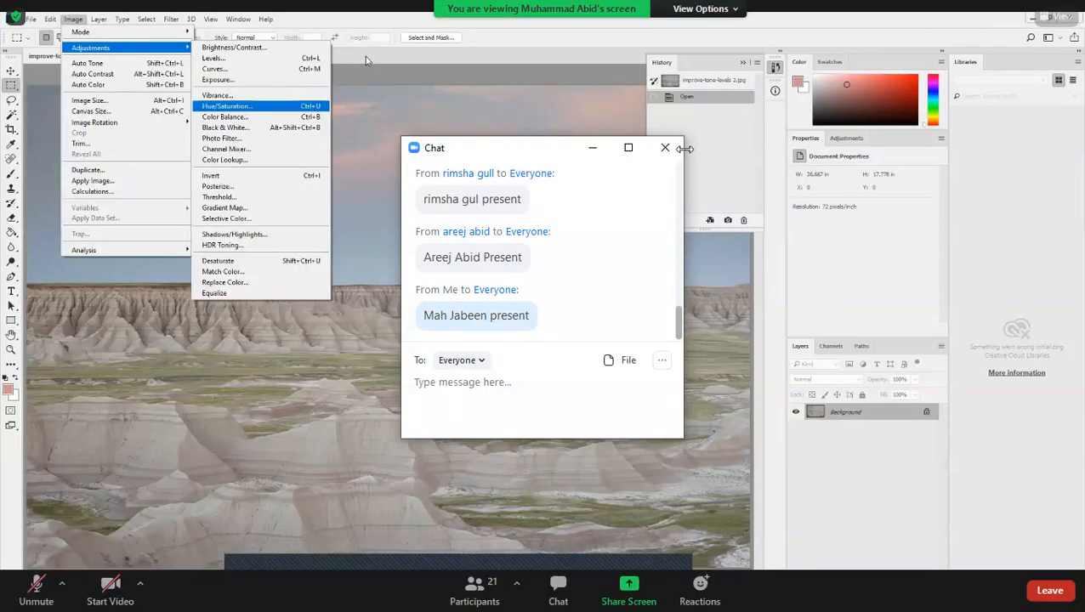
{"action": "left_click", "coordinate": [657, 151]}
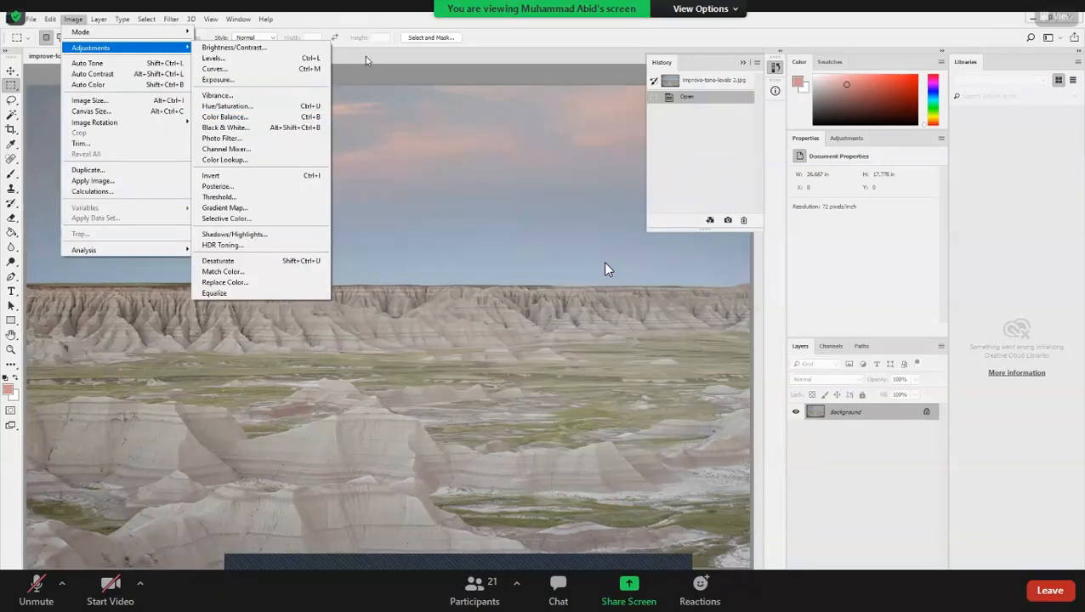